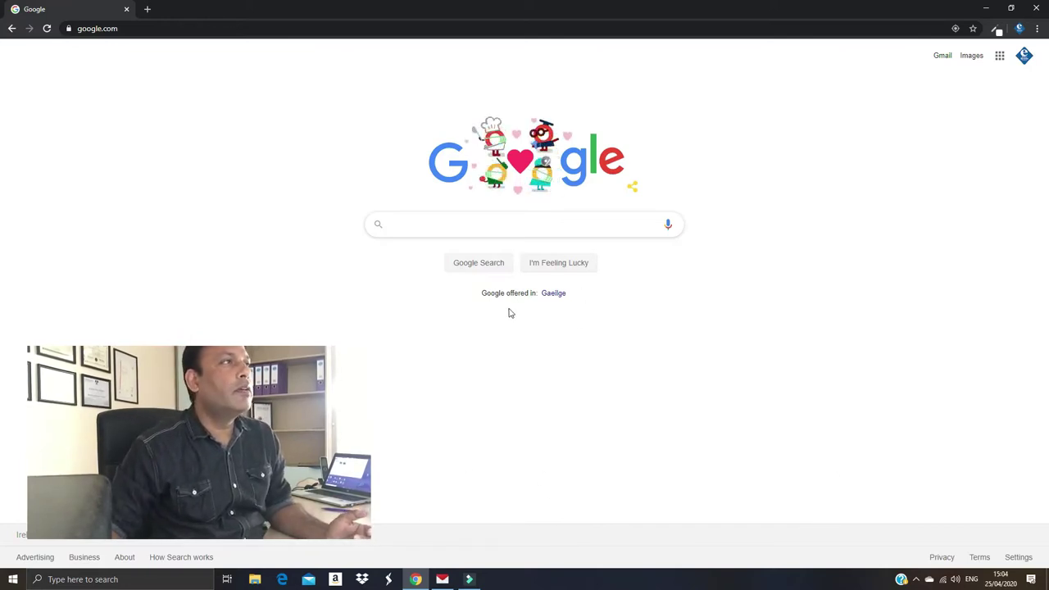
- Go to google.com/collection to open Google Collections with the Favorite images collection
left_click(136, 29)
left_click(152, 30)
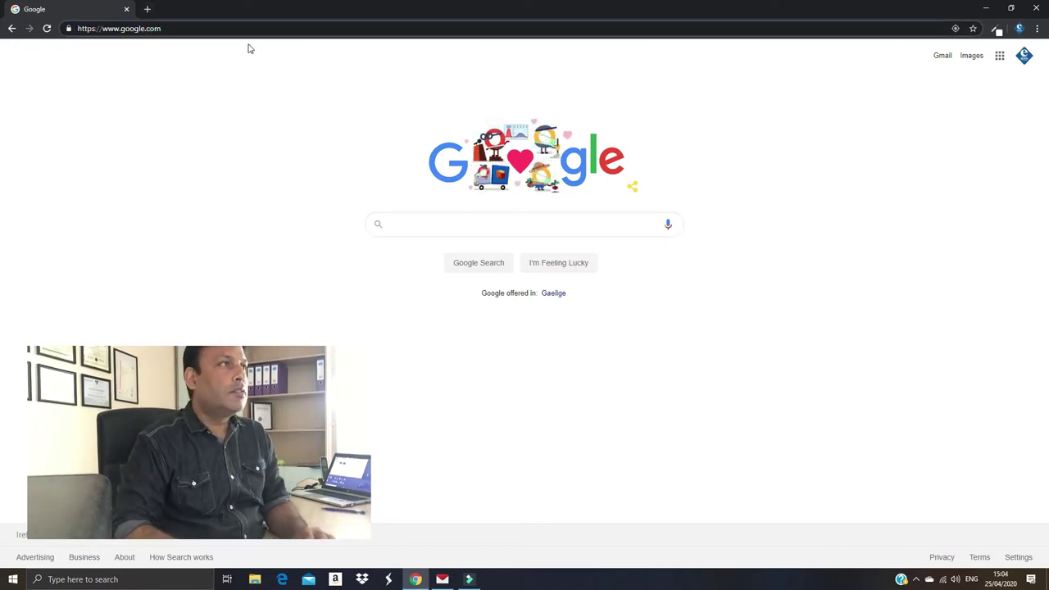
type("/")
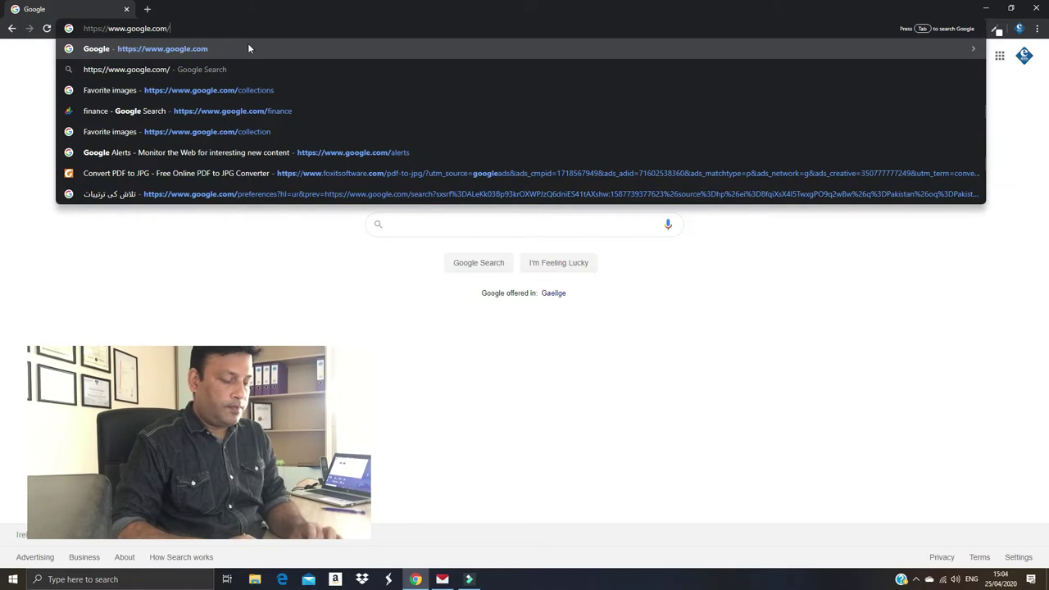
type("collecti")
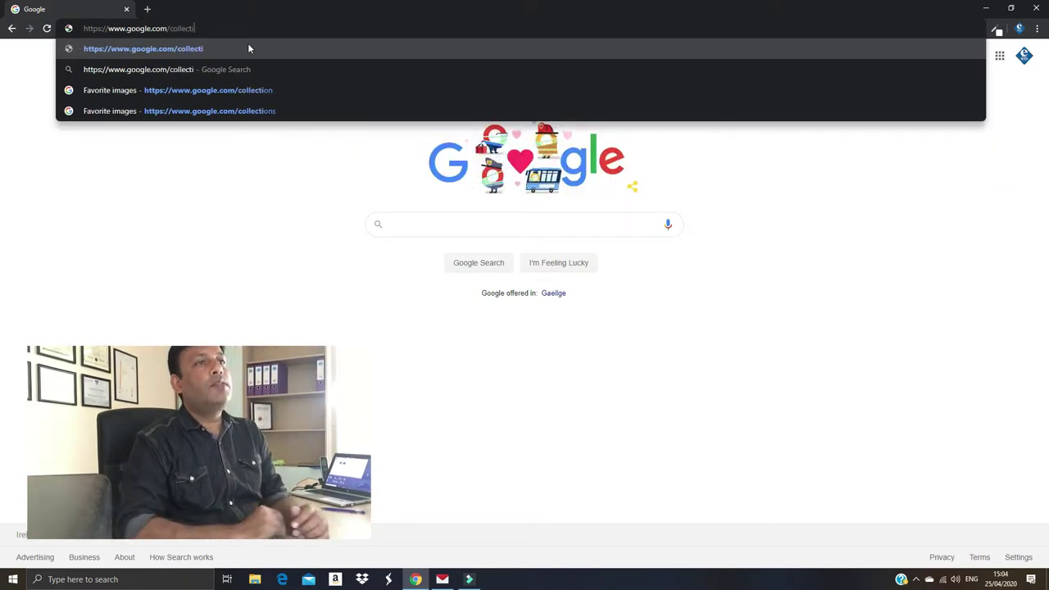
type("on")
left_click(249, 48)
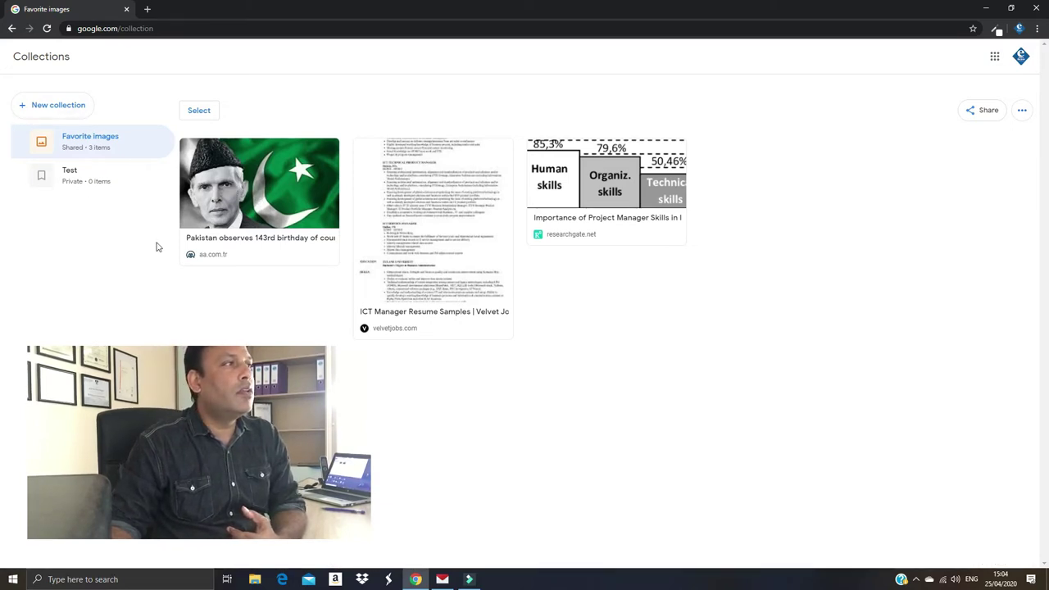
- Create a new collection named 'Pakistan'
left_click(31, 107)
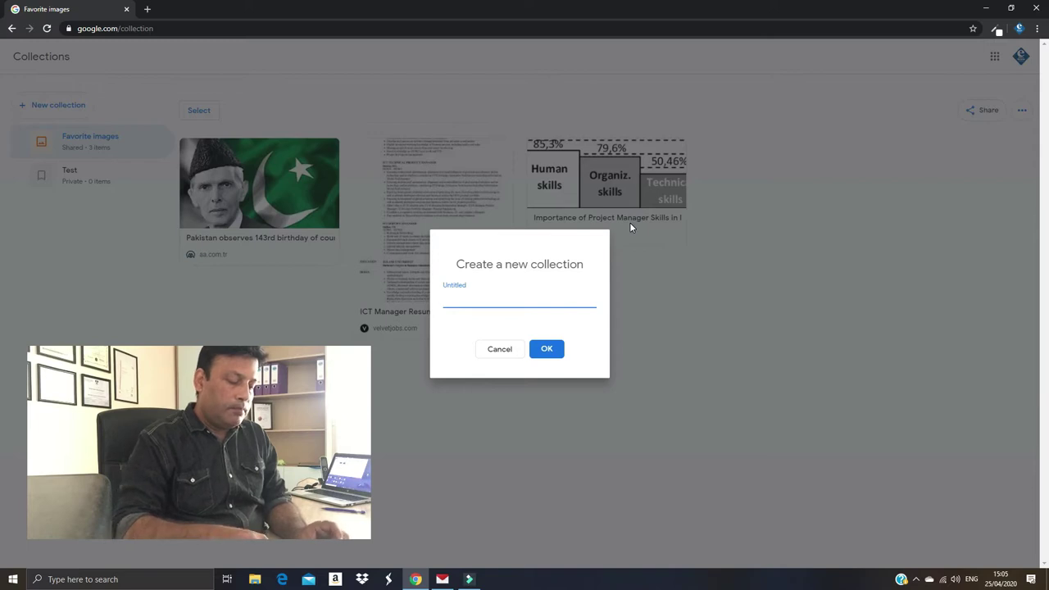
type("Pakistan")
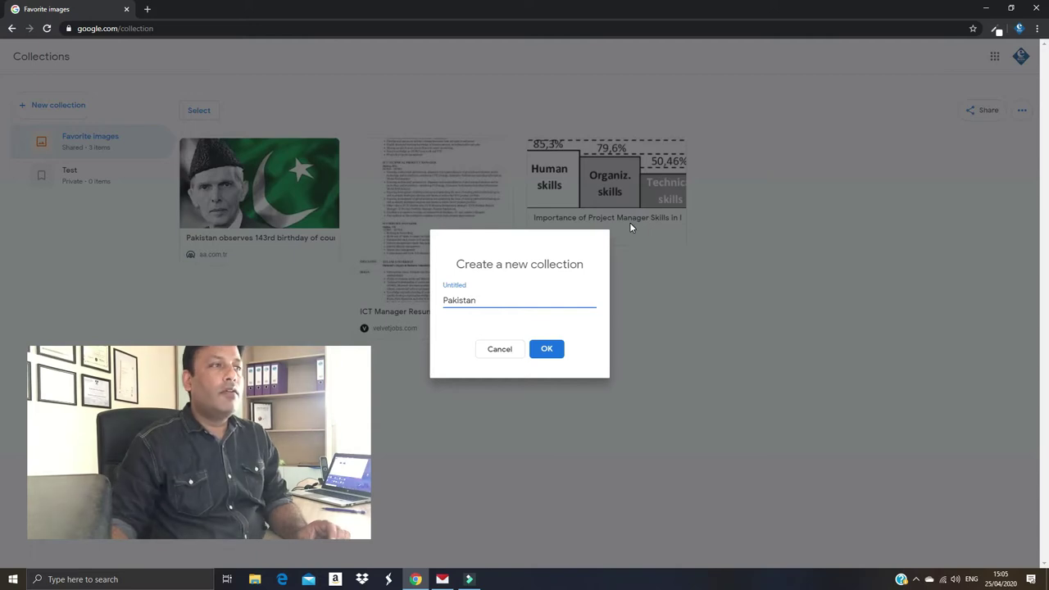
left_click(553, 351)
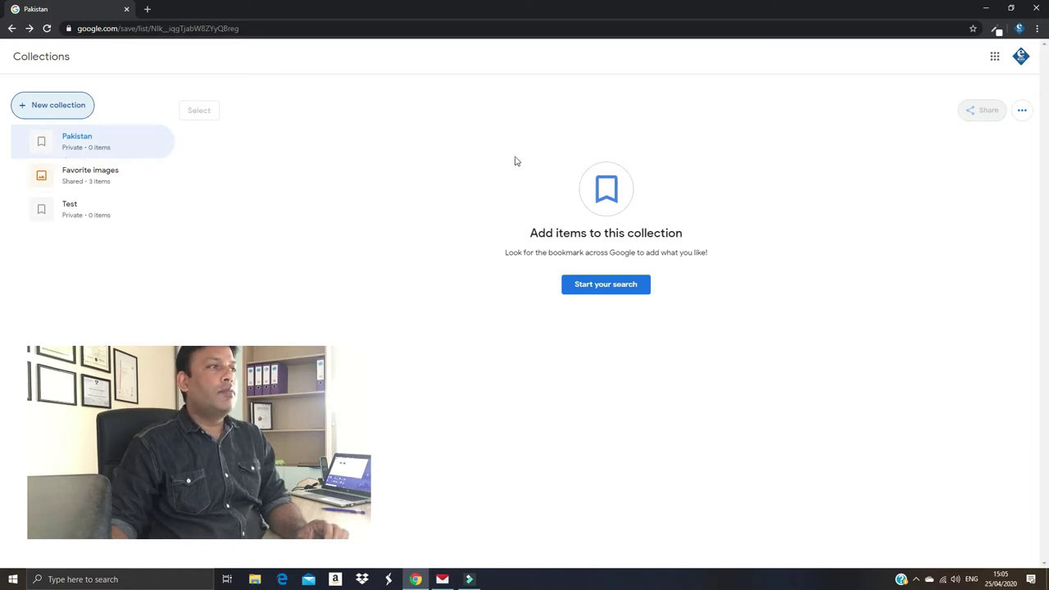
- Look through Favorite images and Test, then open the empty Pakistan collection
left_click(69, 183)
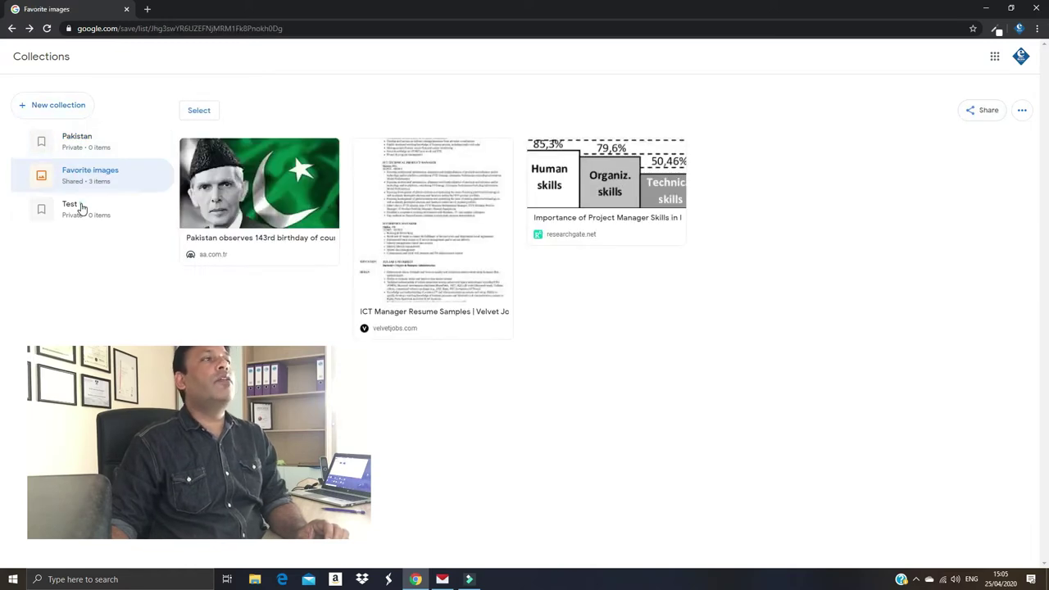
left_click(71, 206)
left_click(93, 151)
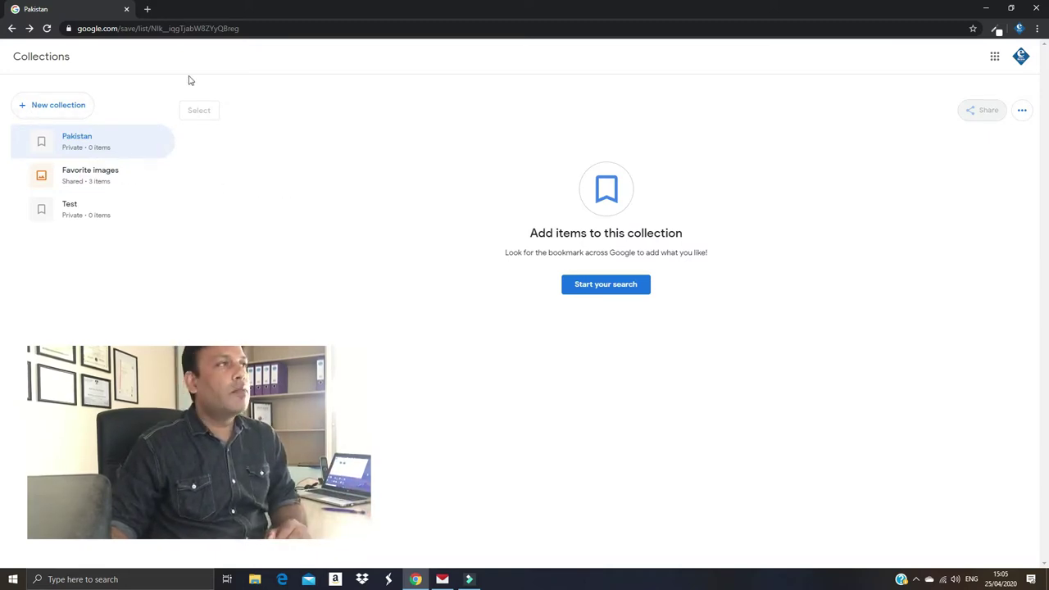
- In a new tab, load google.com and search for 'Pakistan map'
left_click(148, 10)
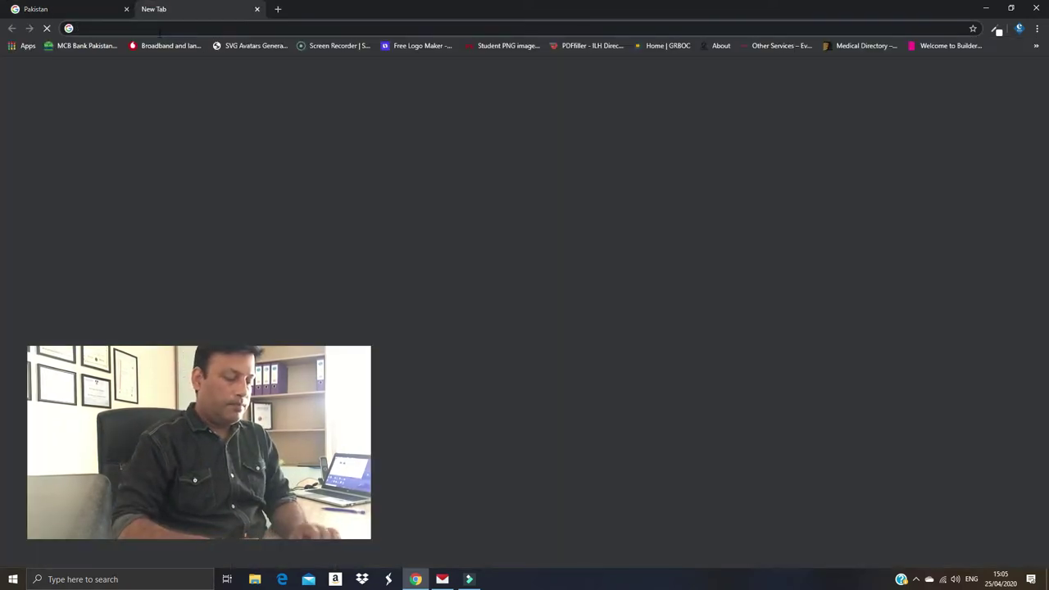
type("googl")
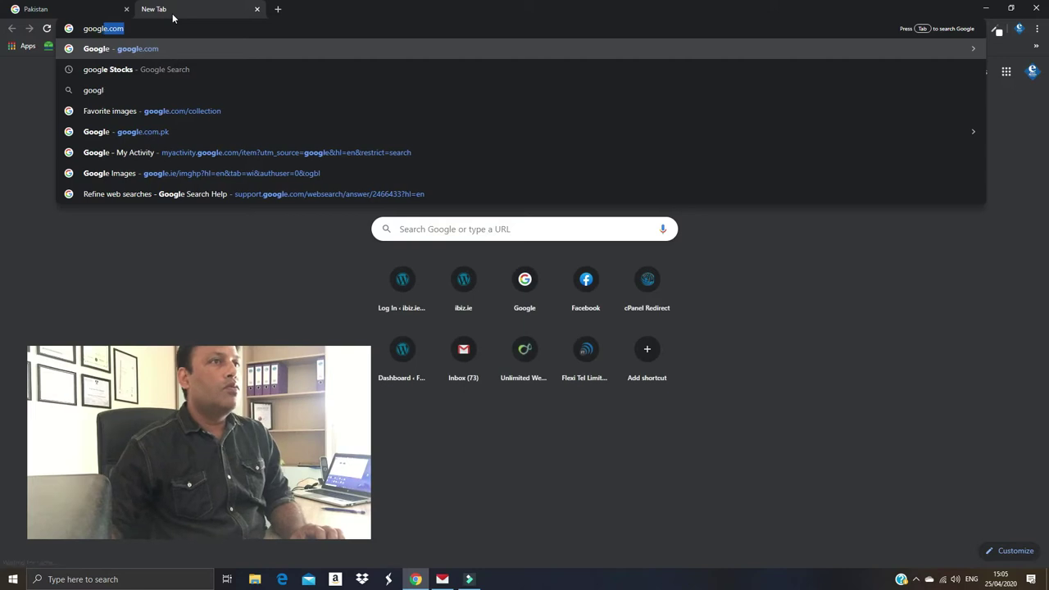
type("e.com")
key("Return")
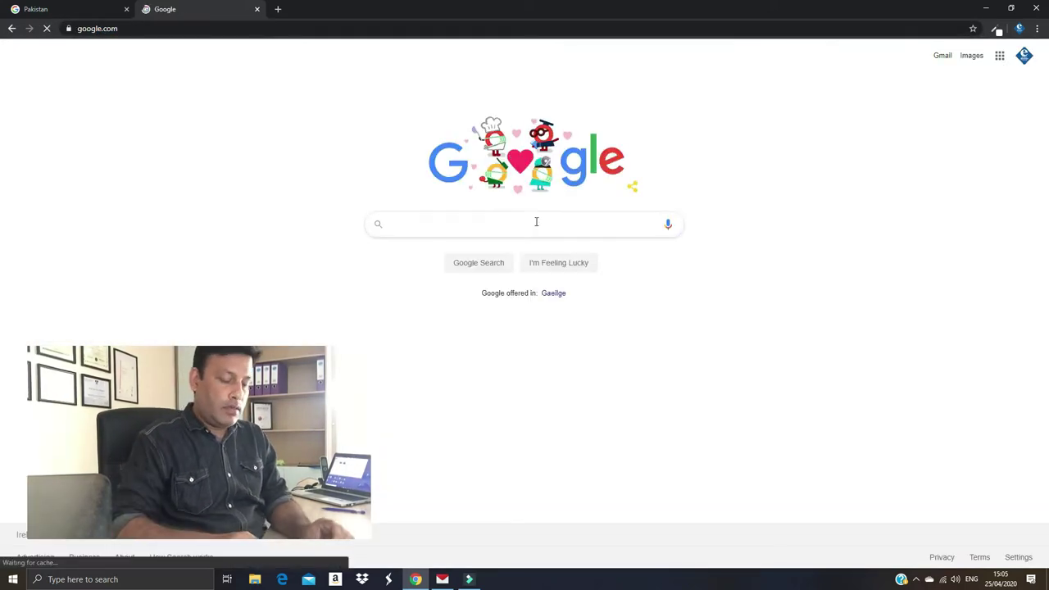
left_click(497, 224)
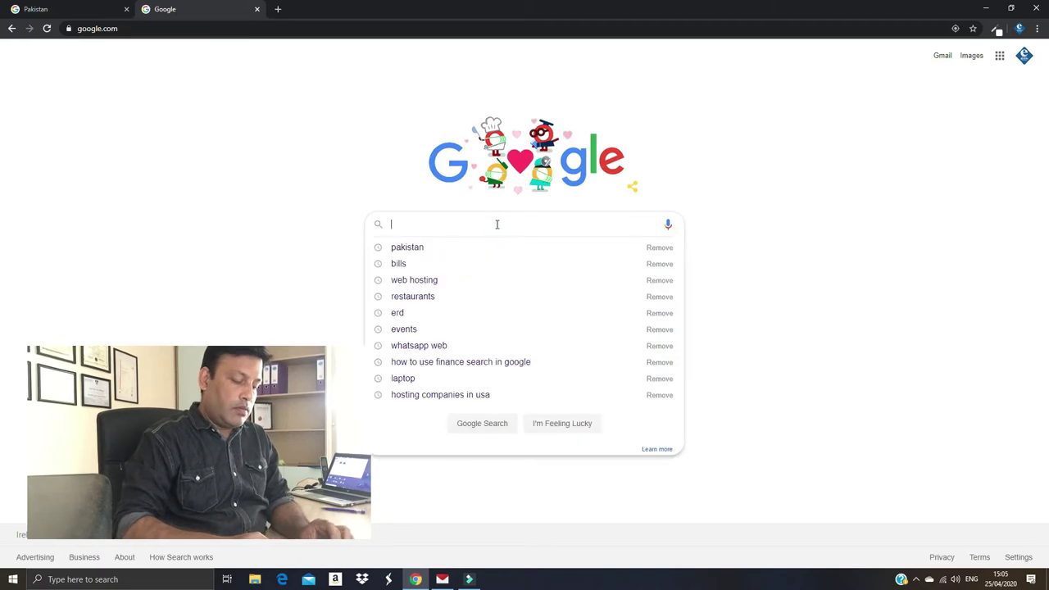
type("Pakistan ma")
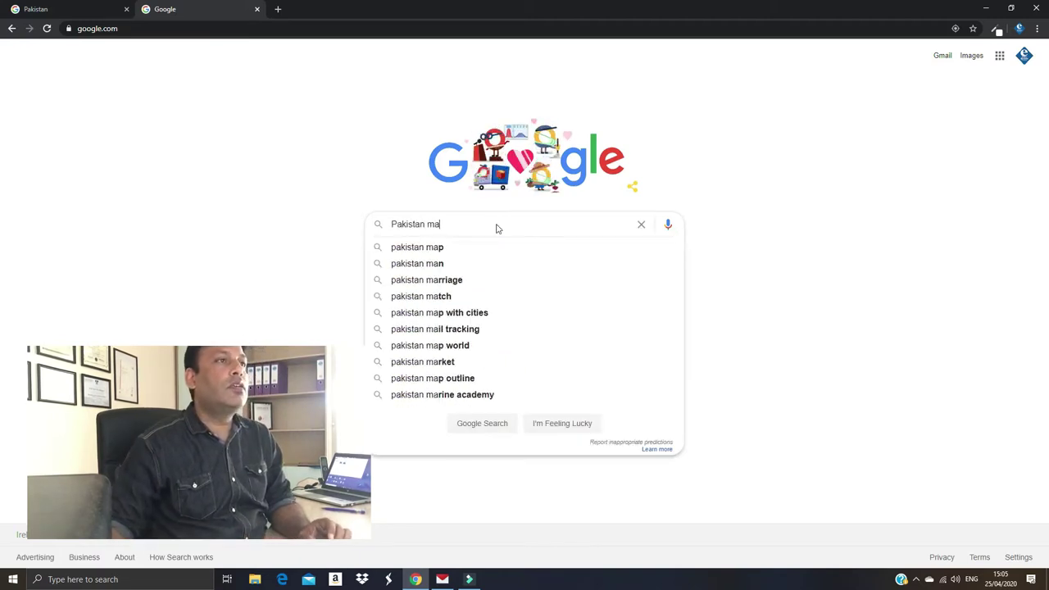
type("p")
key("Return")
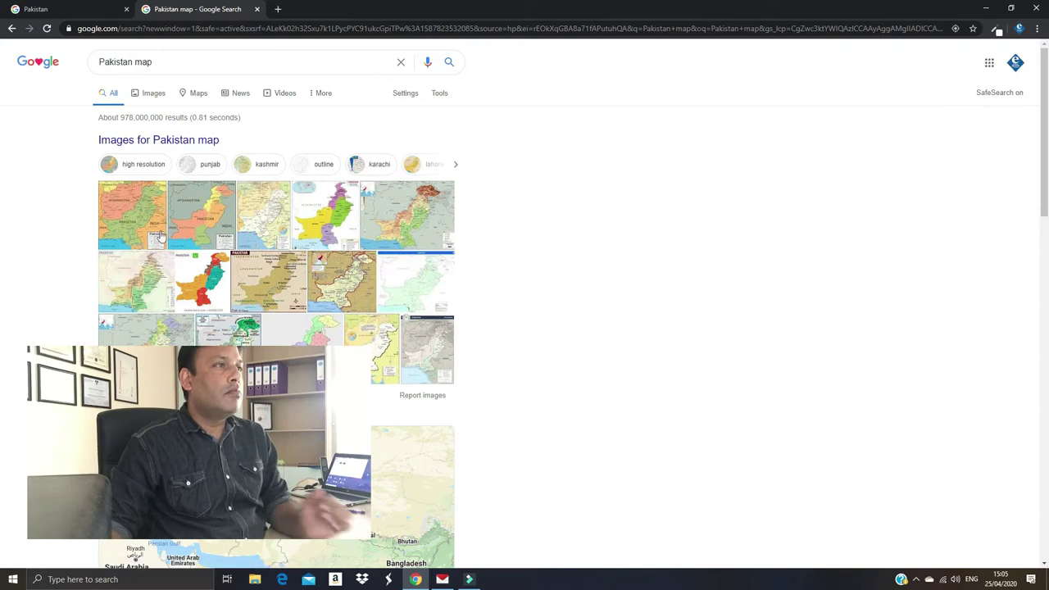
- In image results, save the etymological map of Pakistan to a collection
left_click(146, 94)
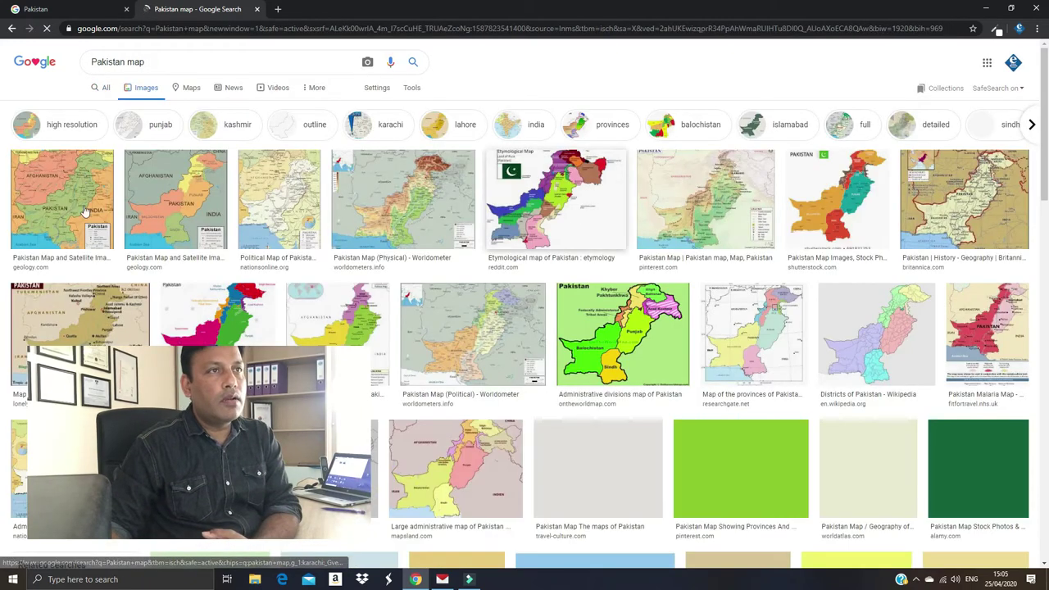
left_click(513, 207)
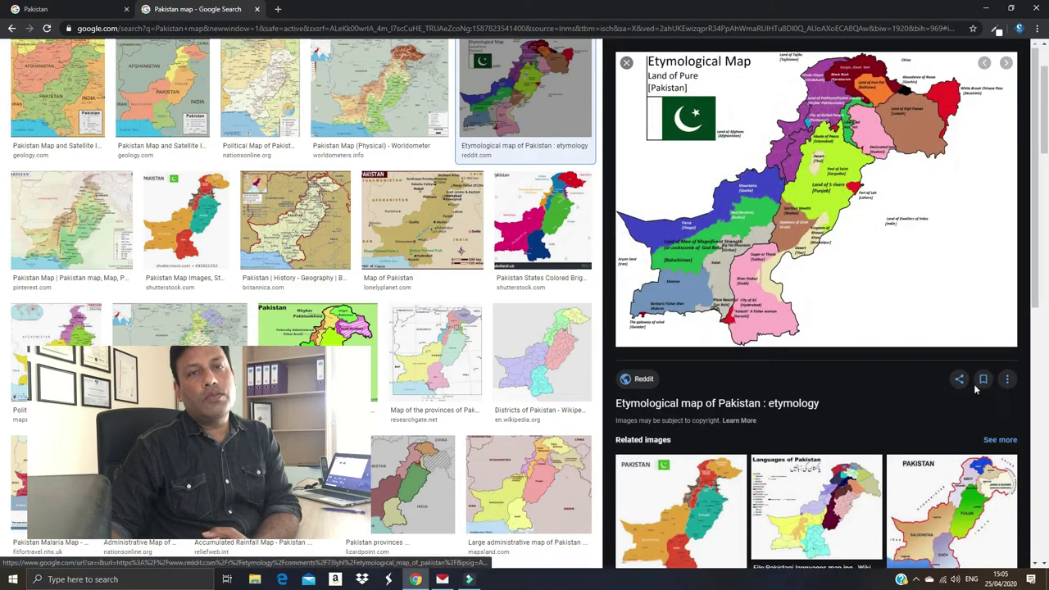
left_click(1008, 380)
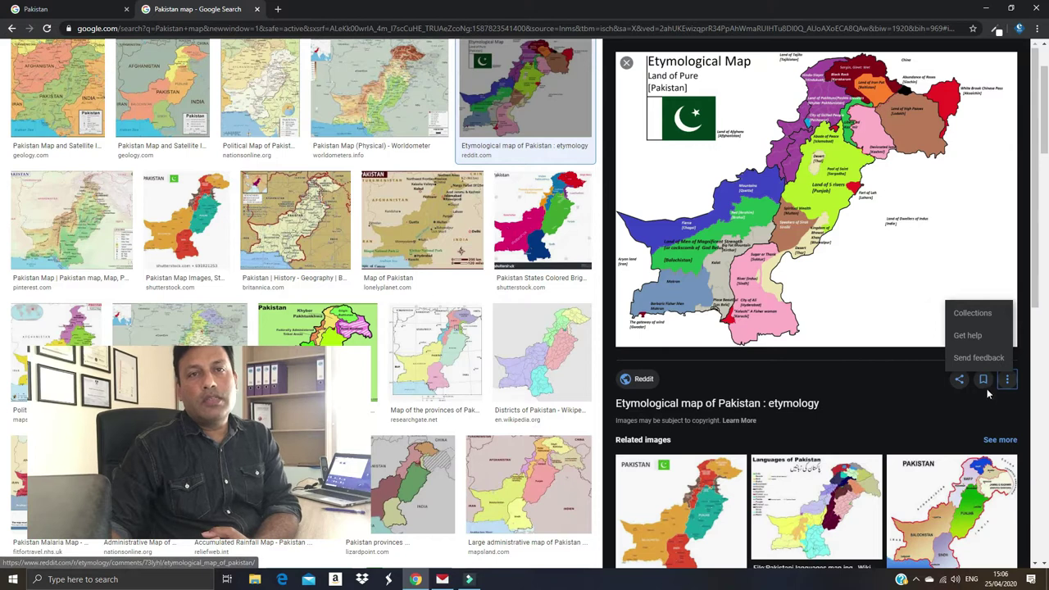
left_click(986, 384)
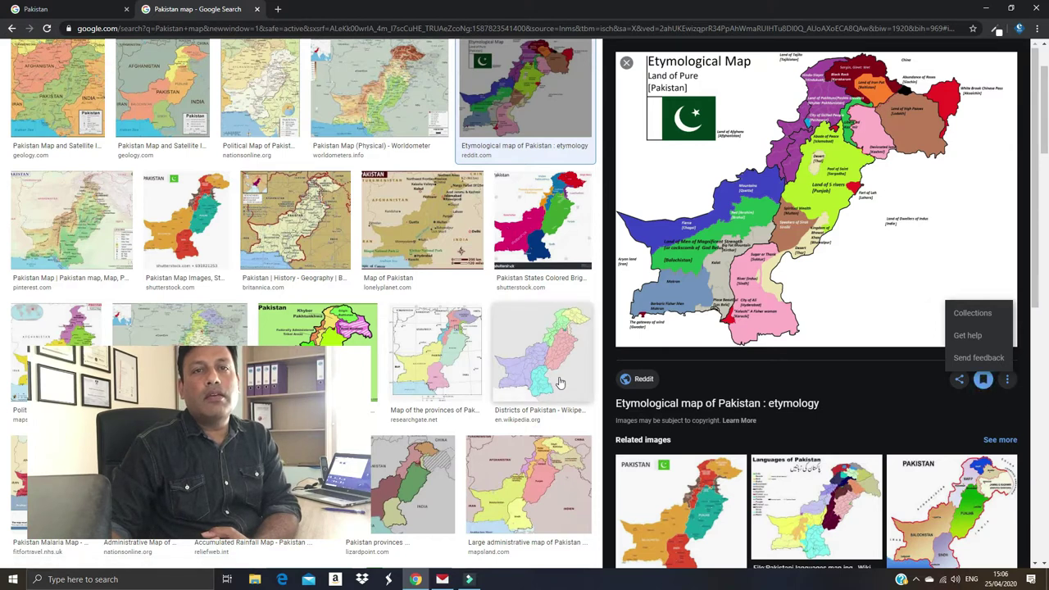
left_click(1009, 385)
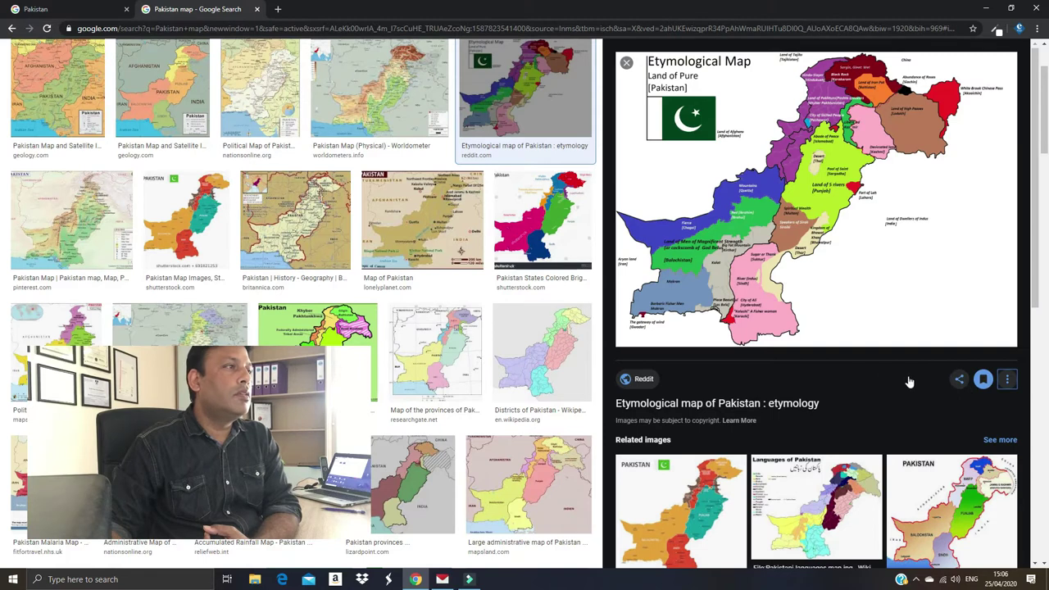
- Save the Pinterest and WorldAtlas Pakistan maps, then reload the Collections tab to show them
left_click(59, 215)
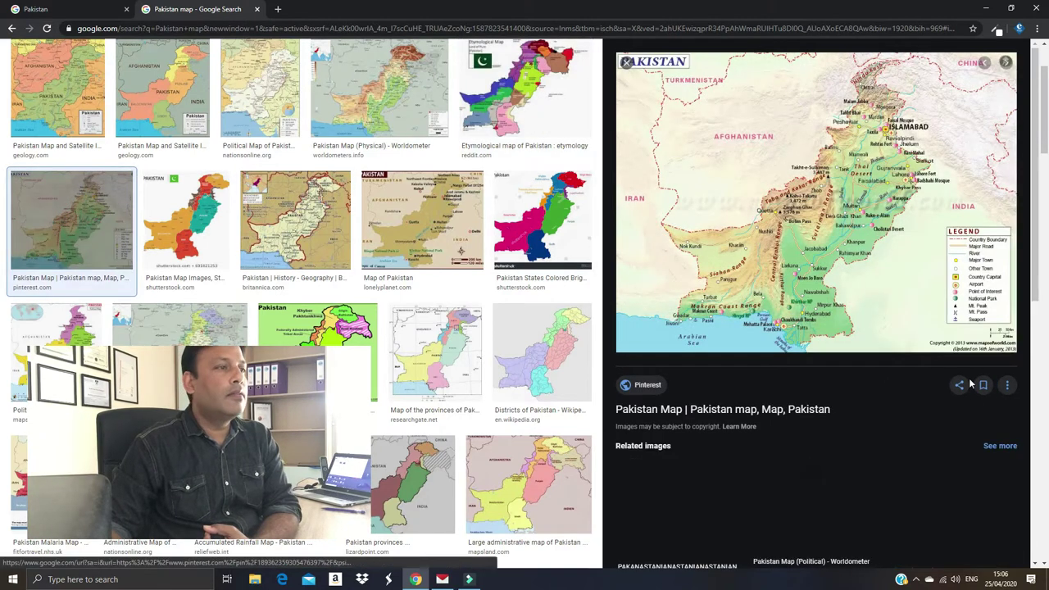
left_click(984, 385)
scroll(277, 330, "down", 3)
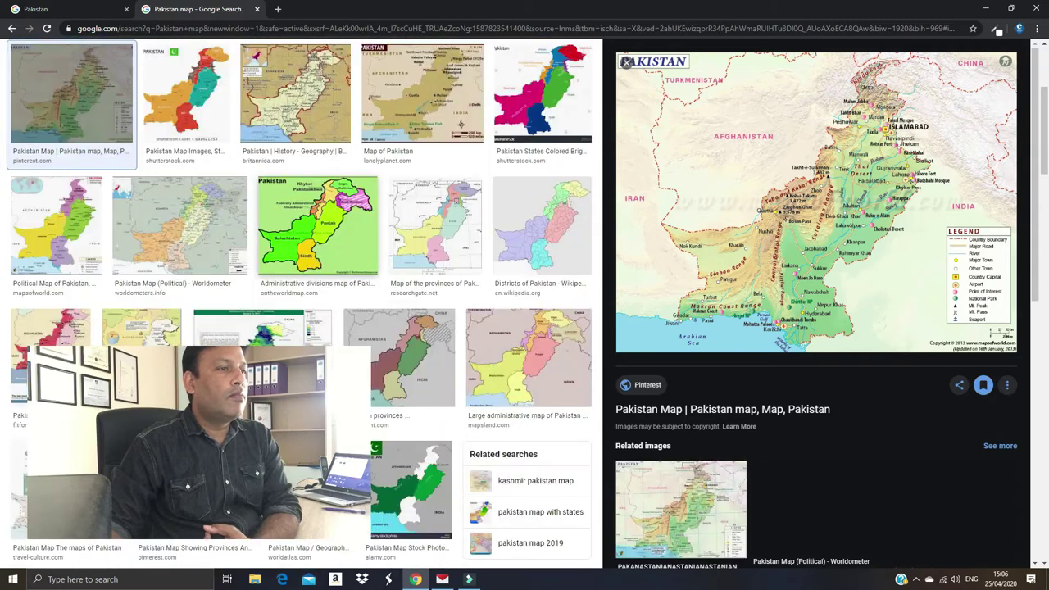
scroll(258, 330, "down", 3)
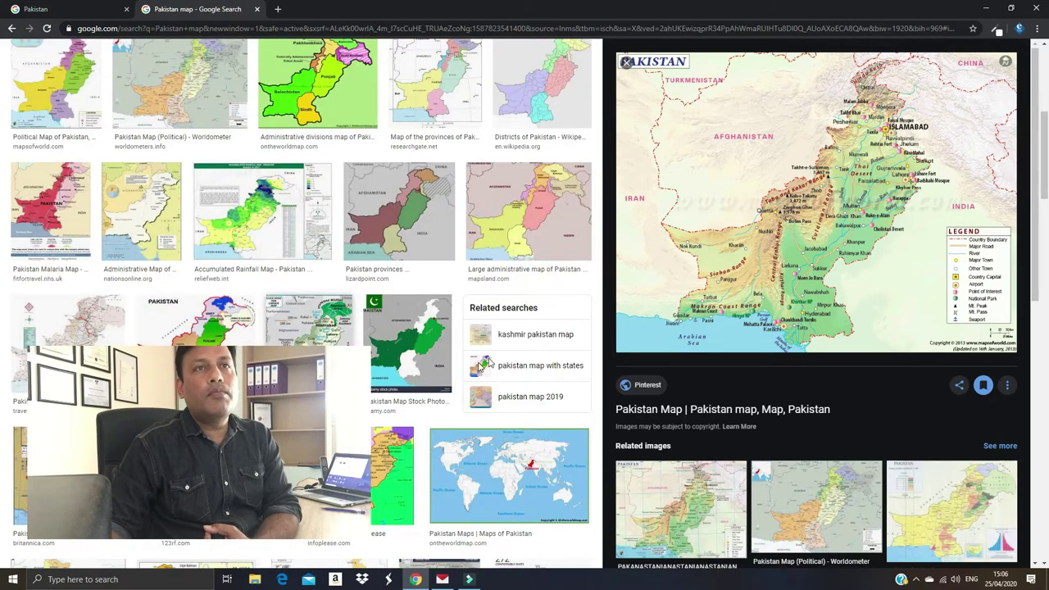
left_click(309, 289)
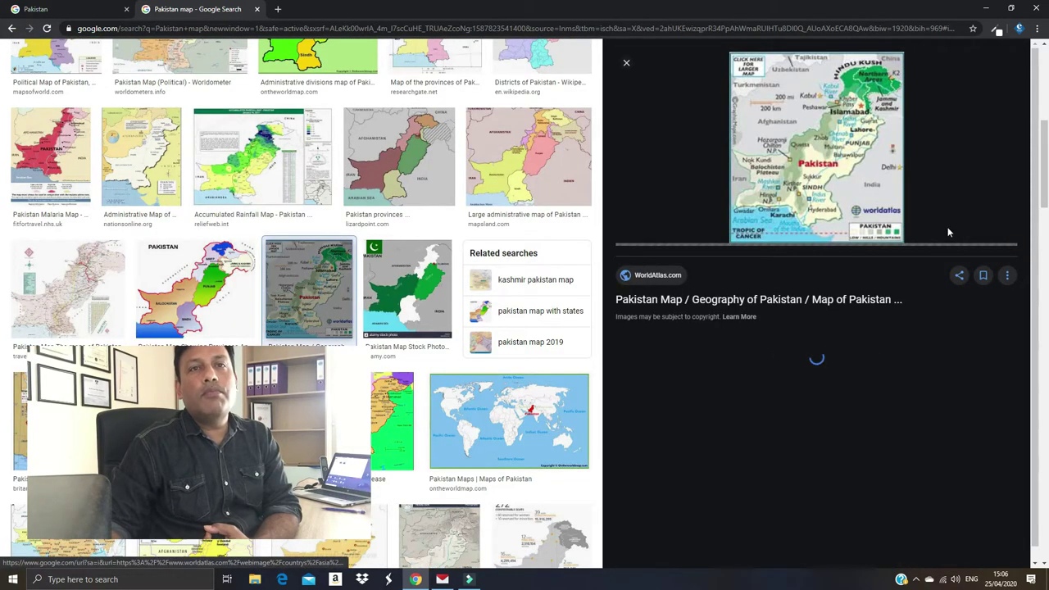
left_click(984, 276)
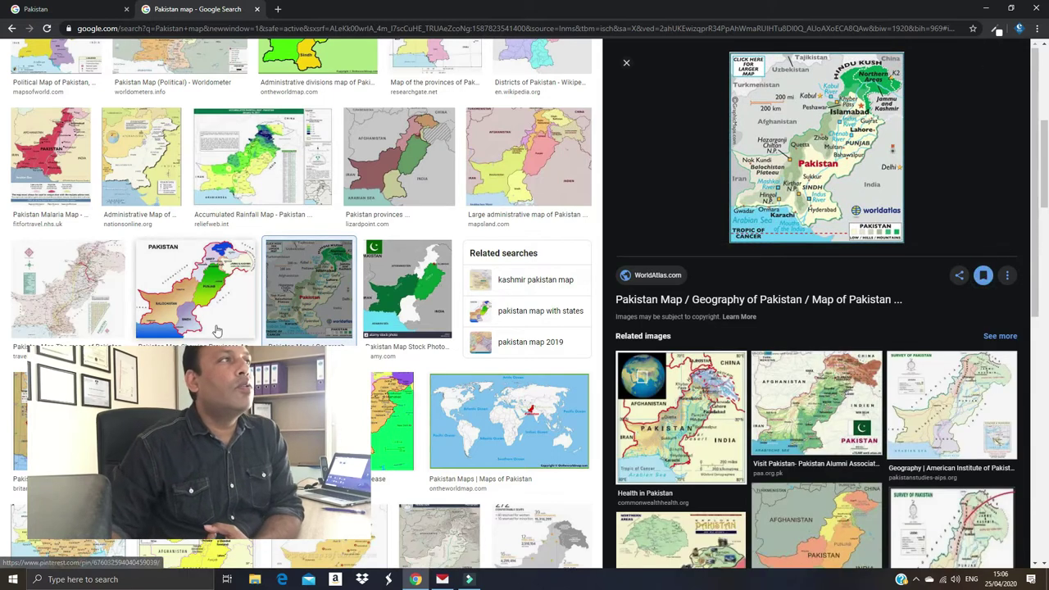
left_click(72, 8)
left_click(47, 30)
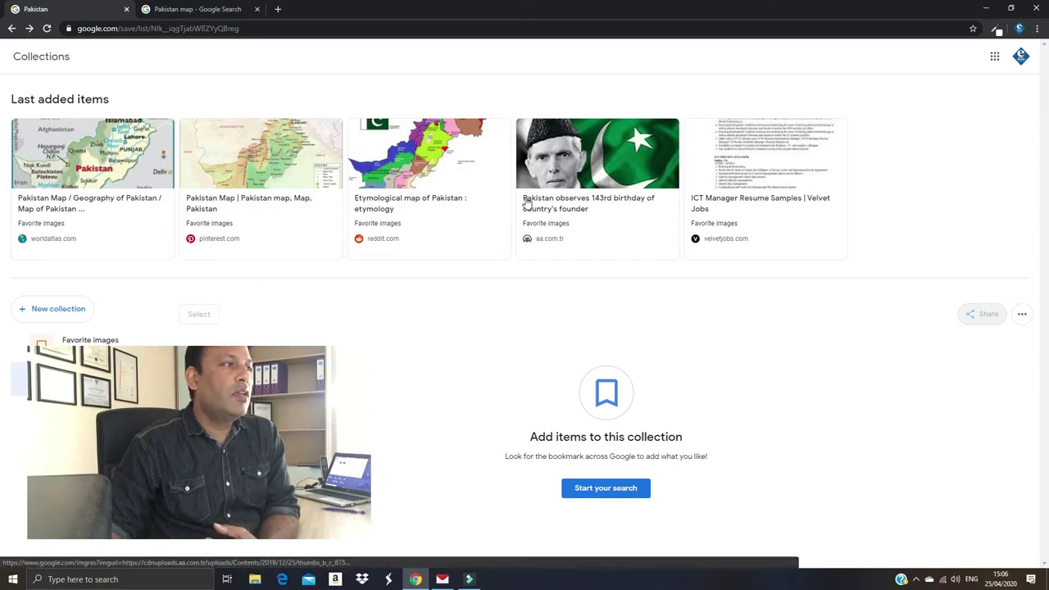
- Open Favorite images, view a saved item in a new tab, then close that tab
left_click(72, 342)
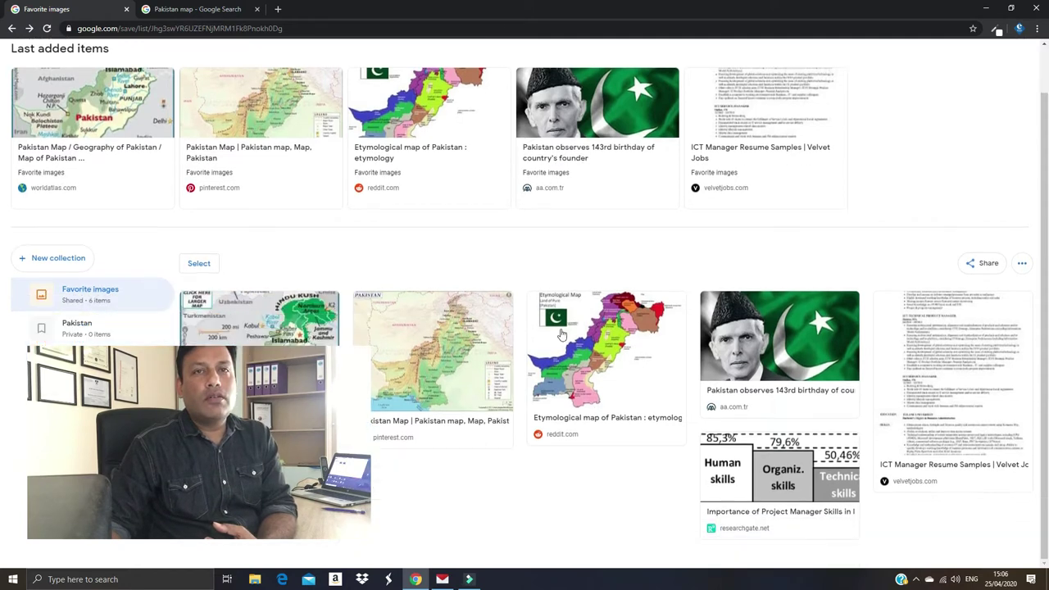
left_click(1022, 267)
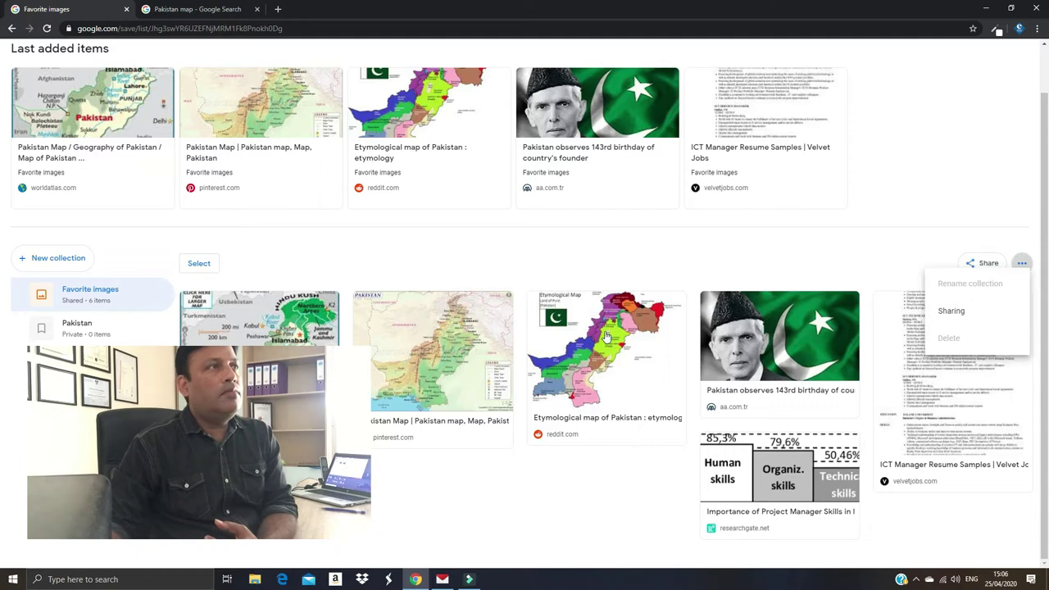
left_click(485, 349)
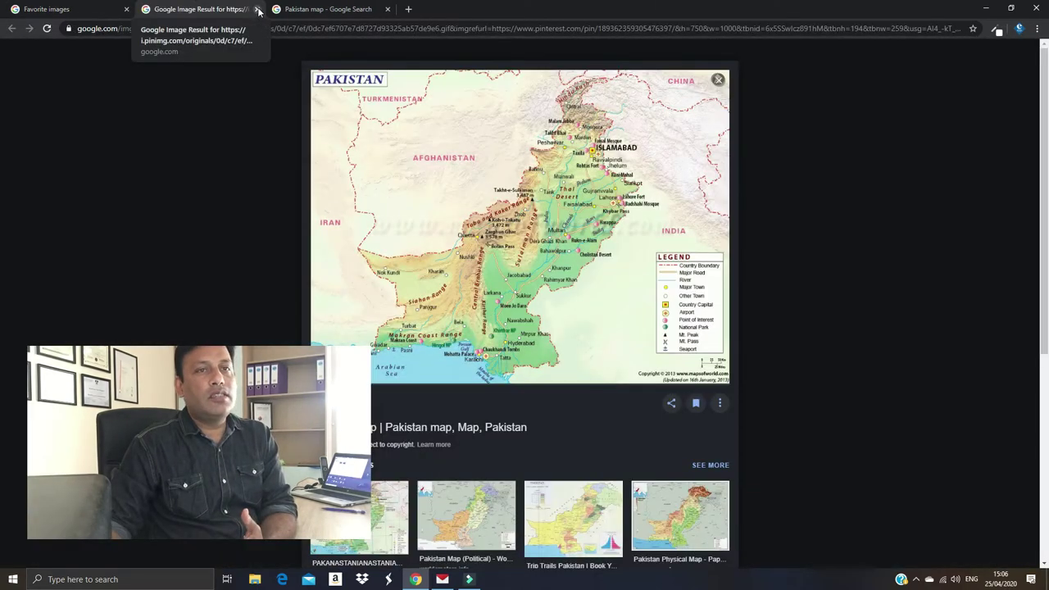
left_click(259, 11)
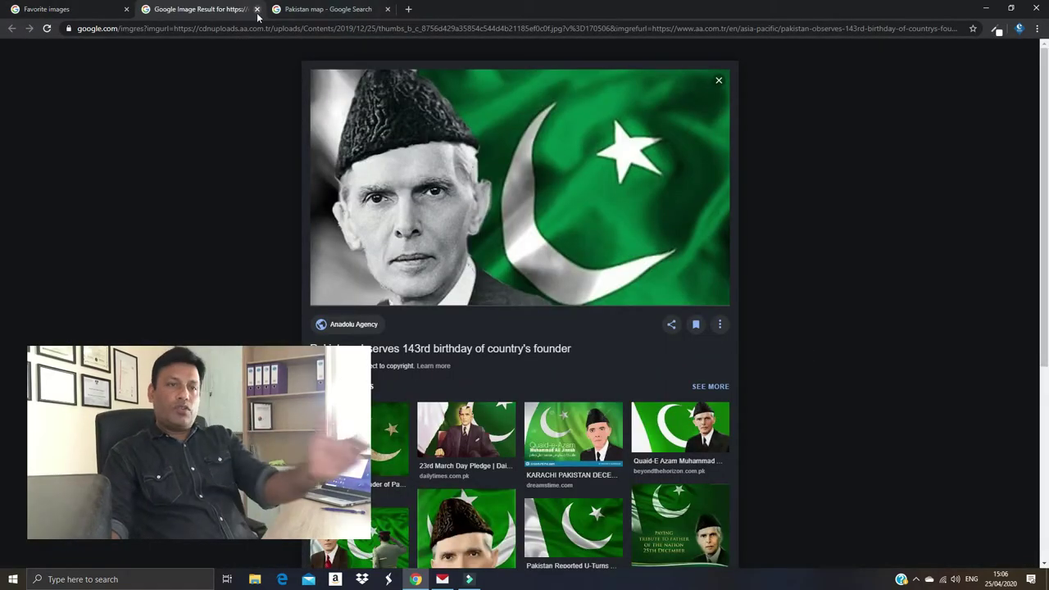
left_click(256, 9)
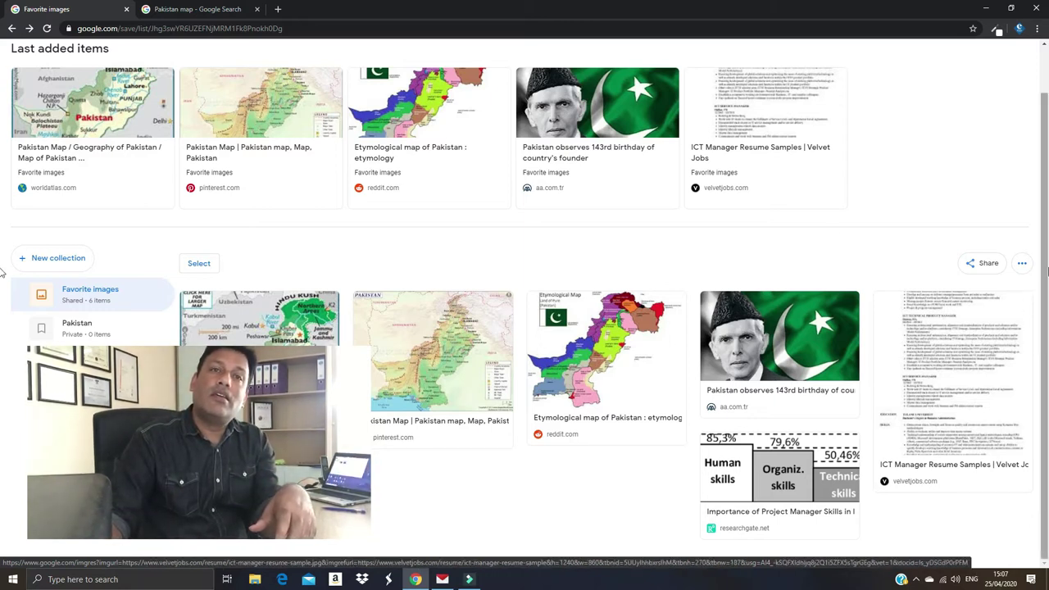
- Switch Favorite images to Private and back to shared by link, then copy its share link
left_click(1024, 265)
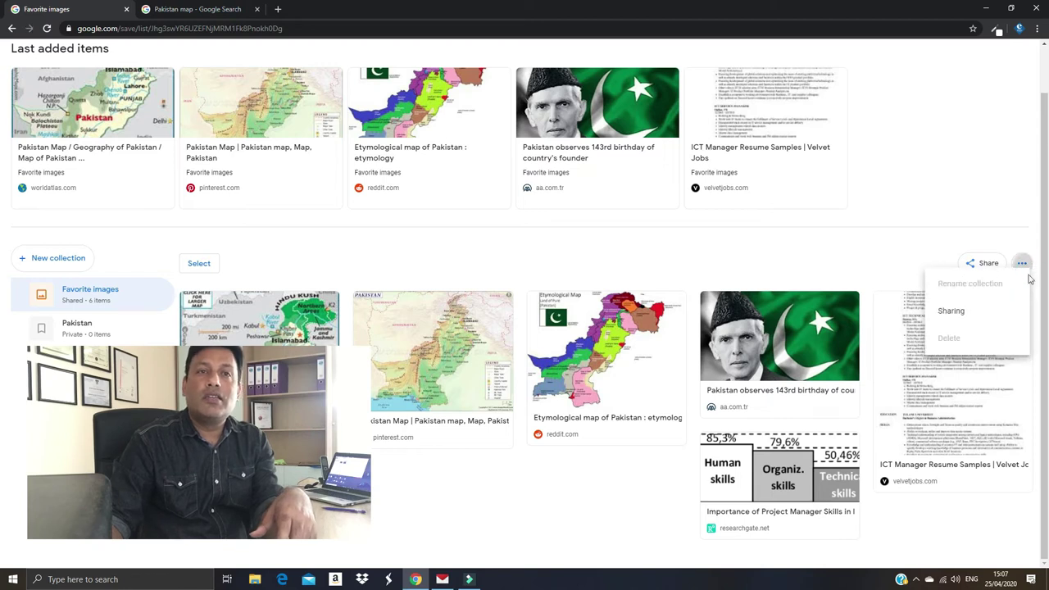
left_click(951, 311)
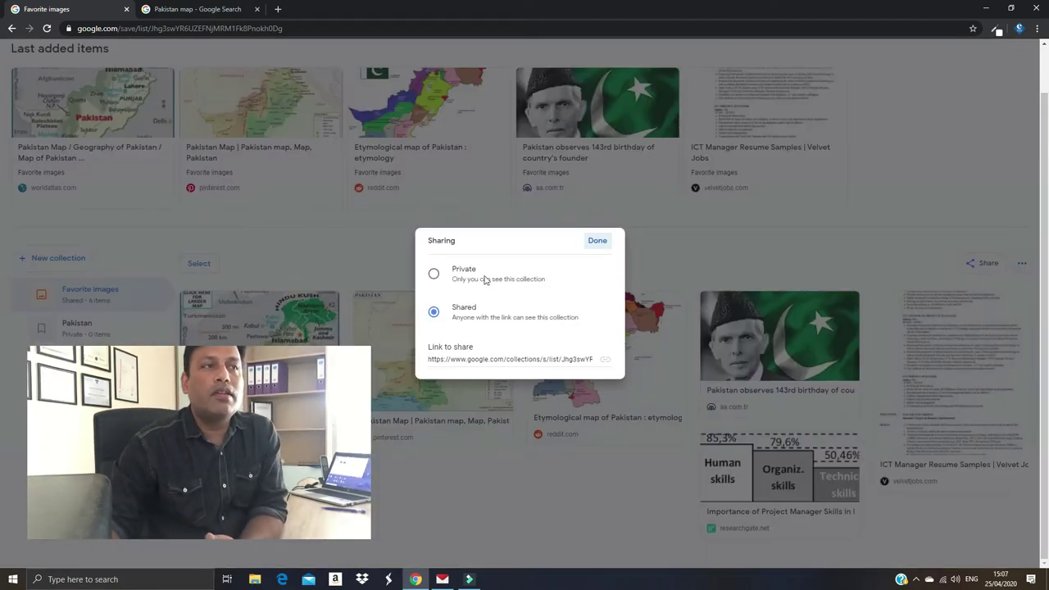
left_click(459, 279)
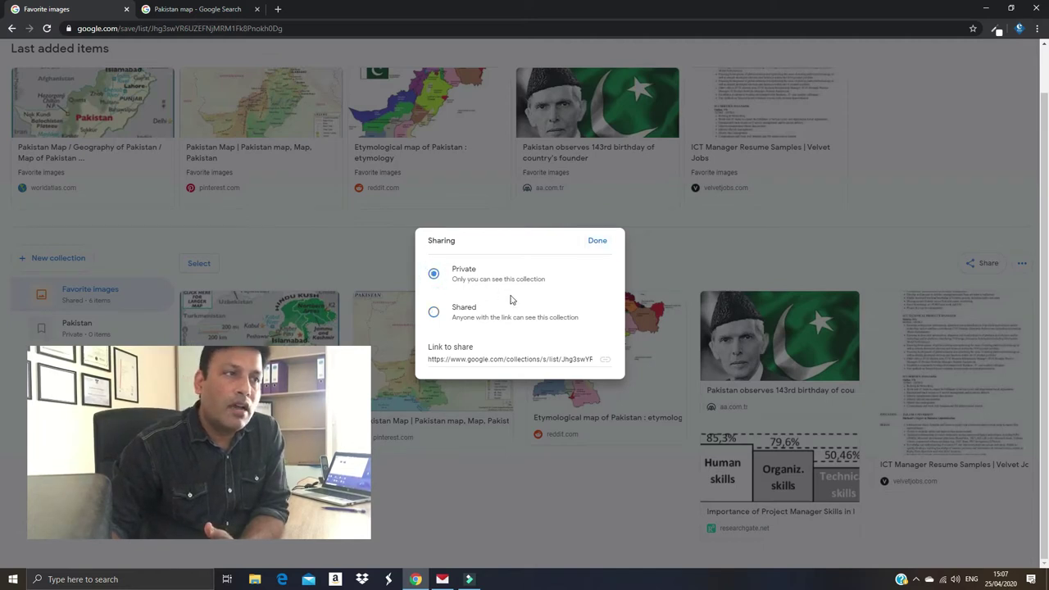
left_click(437, 316)
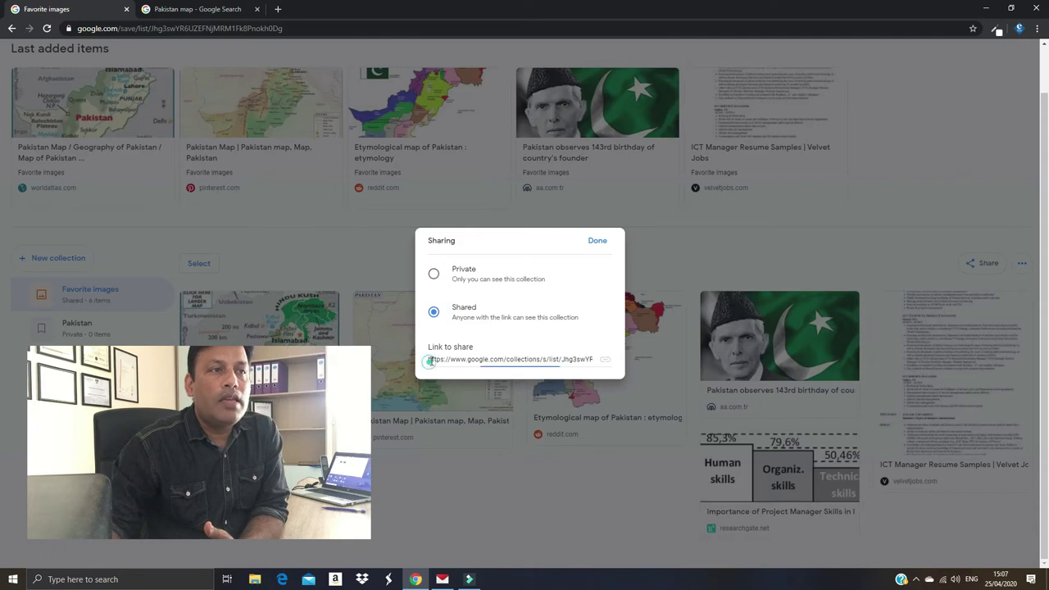
left_click_drag(430, 361, 607, 369)
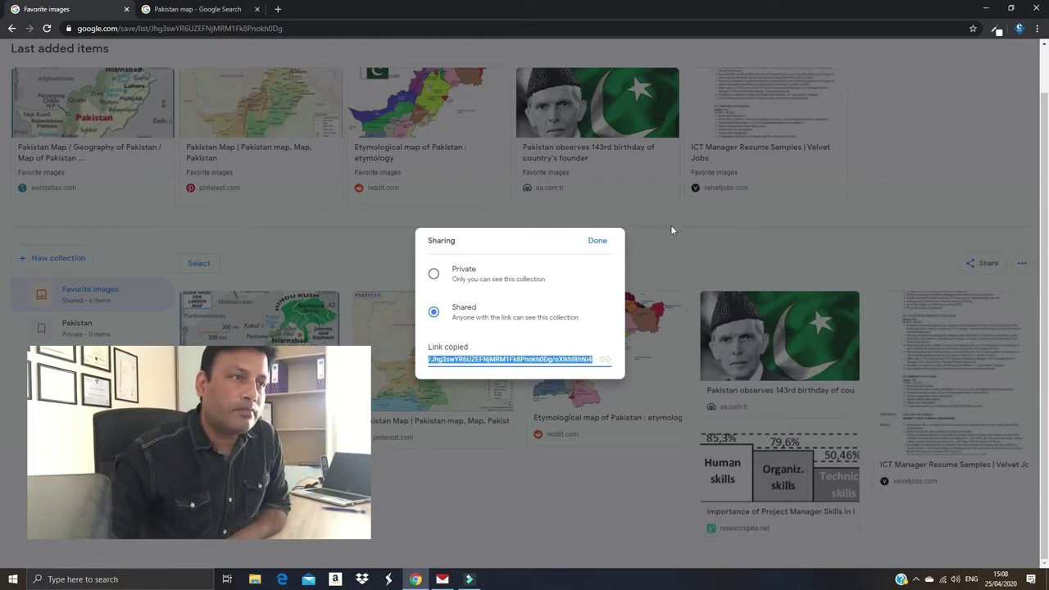
left_click(596, 242)
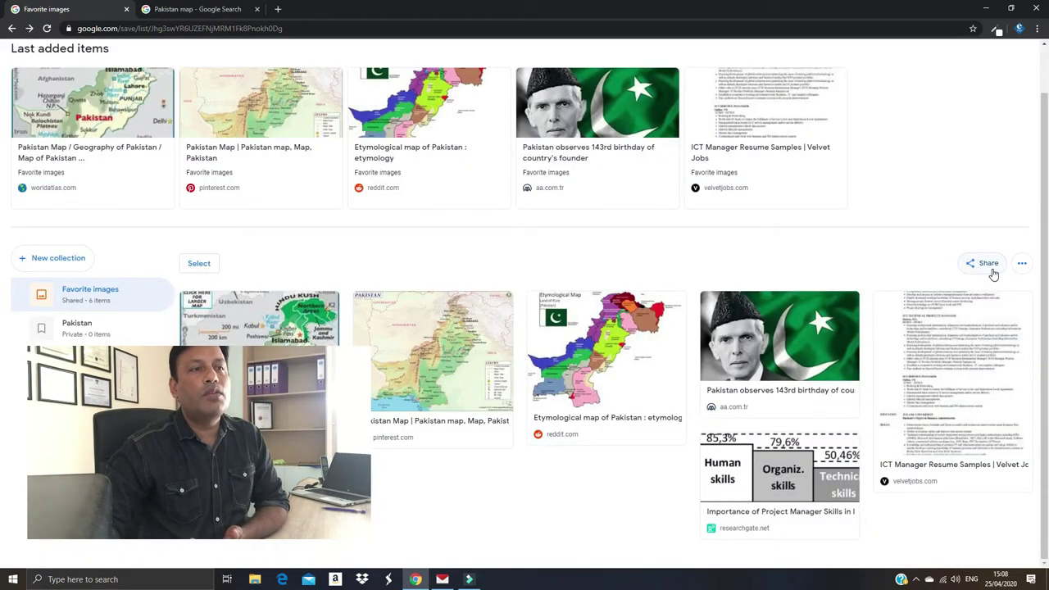
left_click(987, 264)
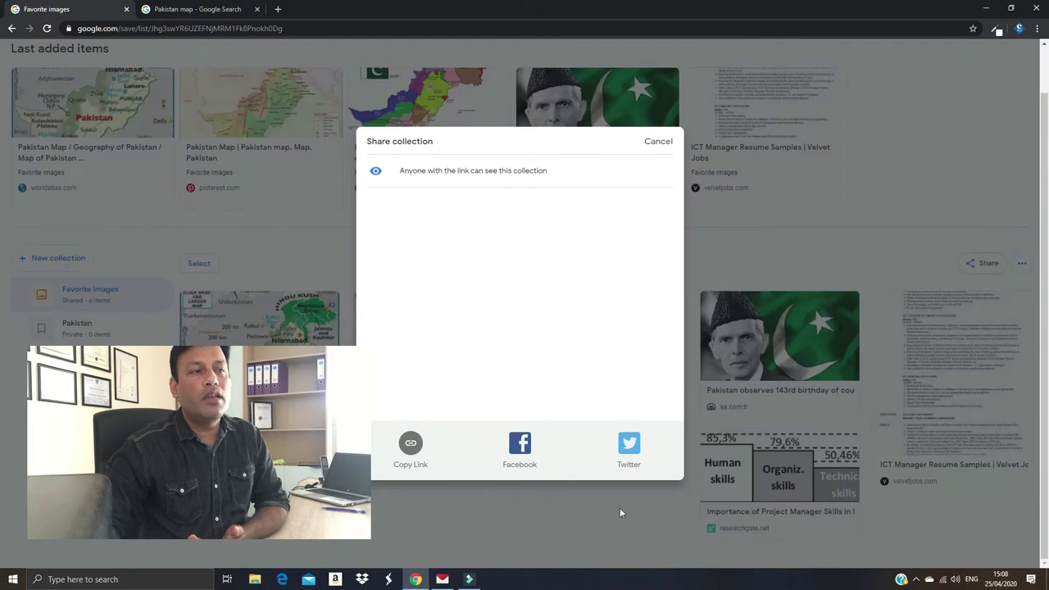
left_click(411, 464)
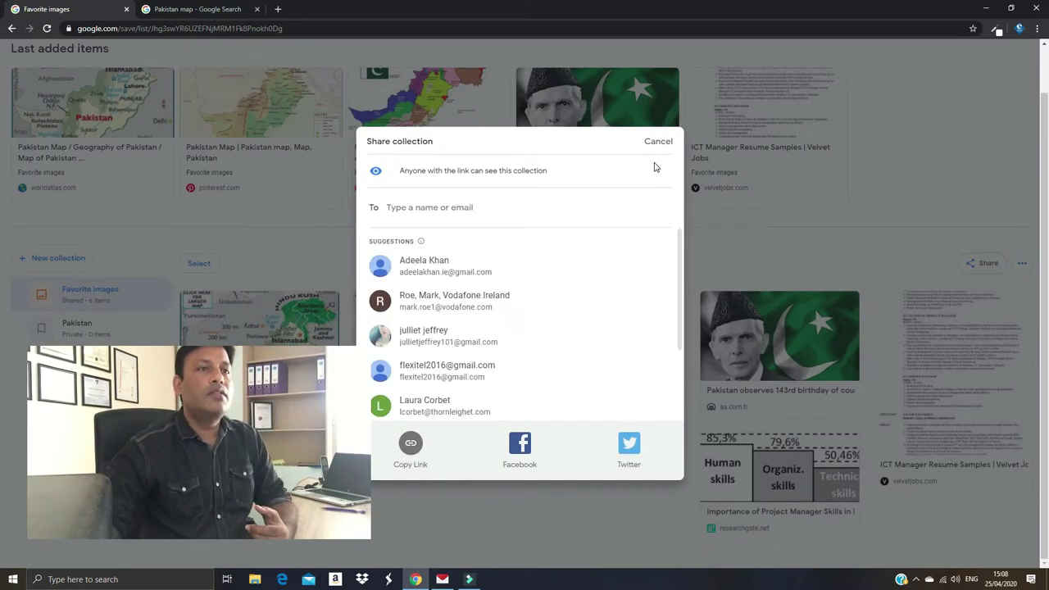
scroll(669, 312, "down", 2)
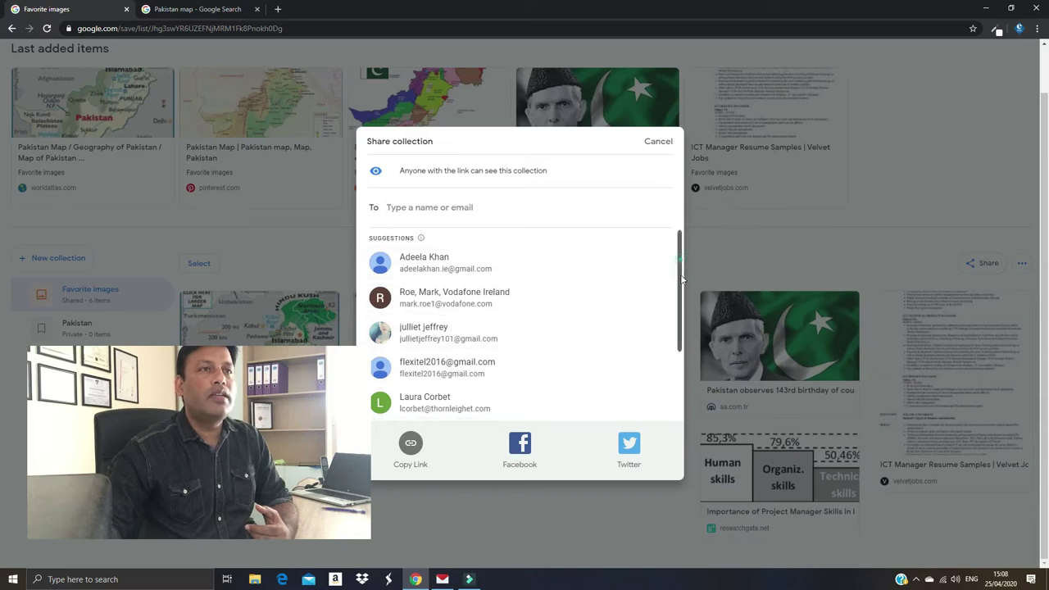
scroll(669, 334, "up", 3)
scroll(669, 334, "down", 3)
scroll(670, 334, "up", 3)
left_click(661, 144)
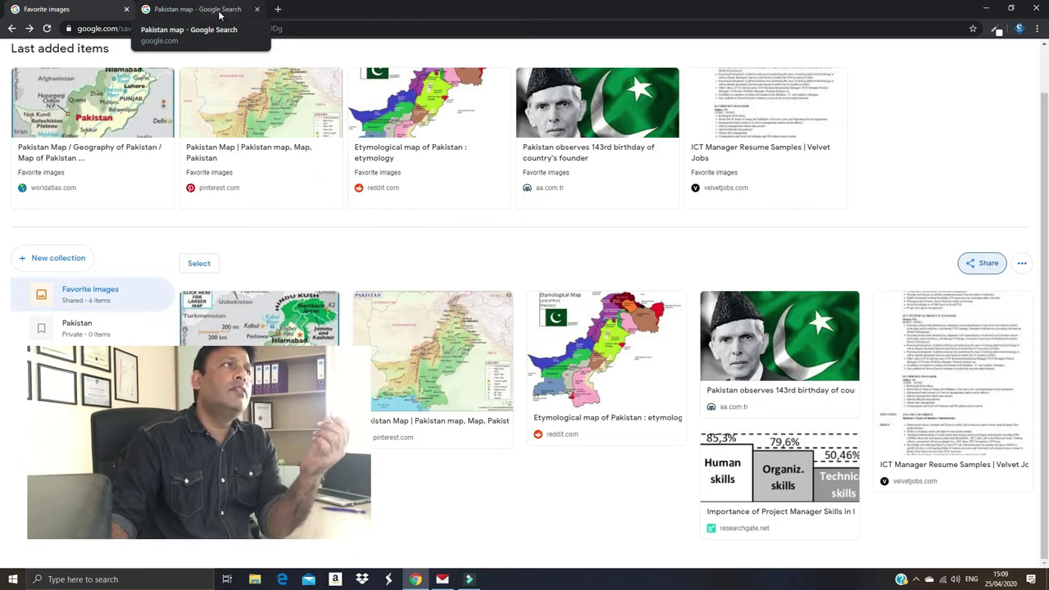
- Load google.com in the first tab to show the Google homepage
left_click(98, 27)
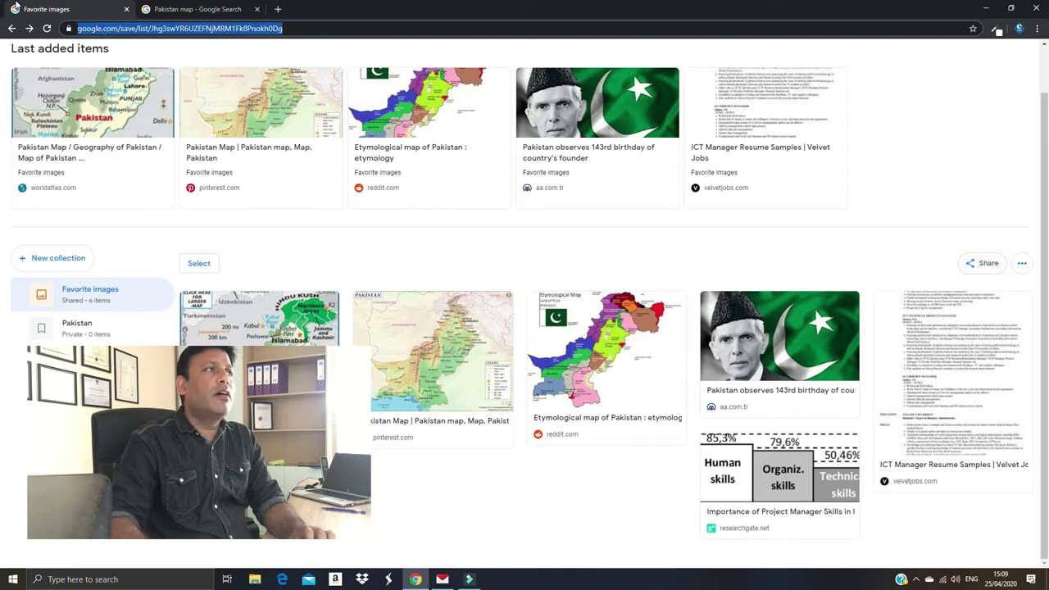
type("google.com")
key("Return")
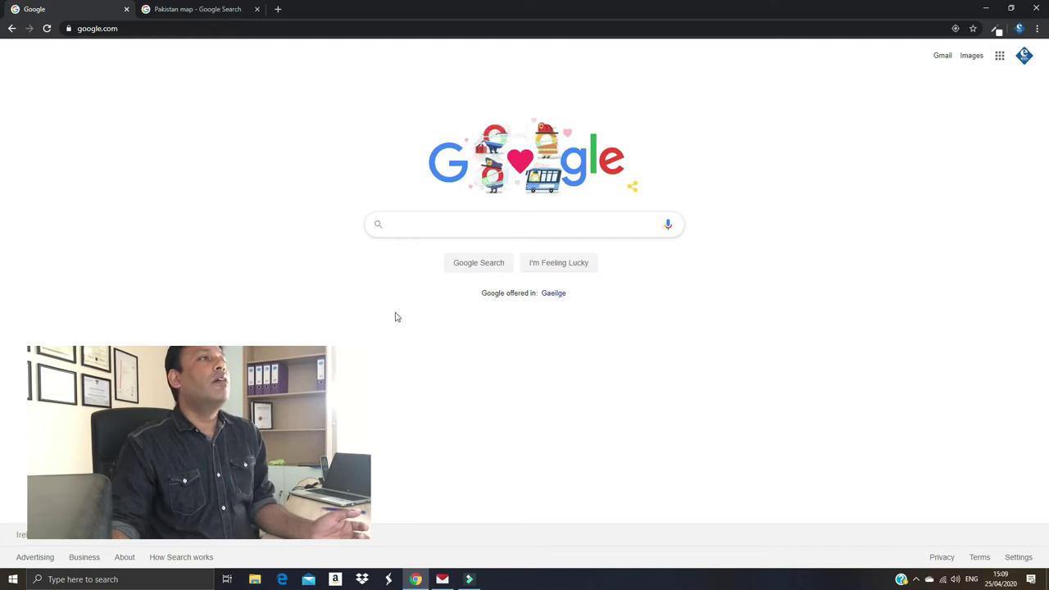
- Try the address google.com/alert, which returns a 404 page
left_click(188, 28)
left_click(188, 29)
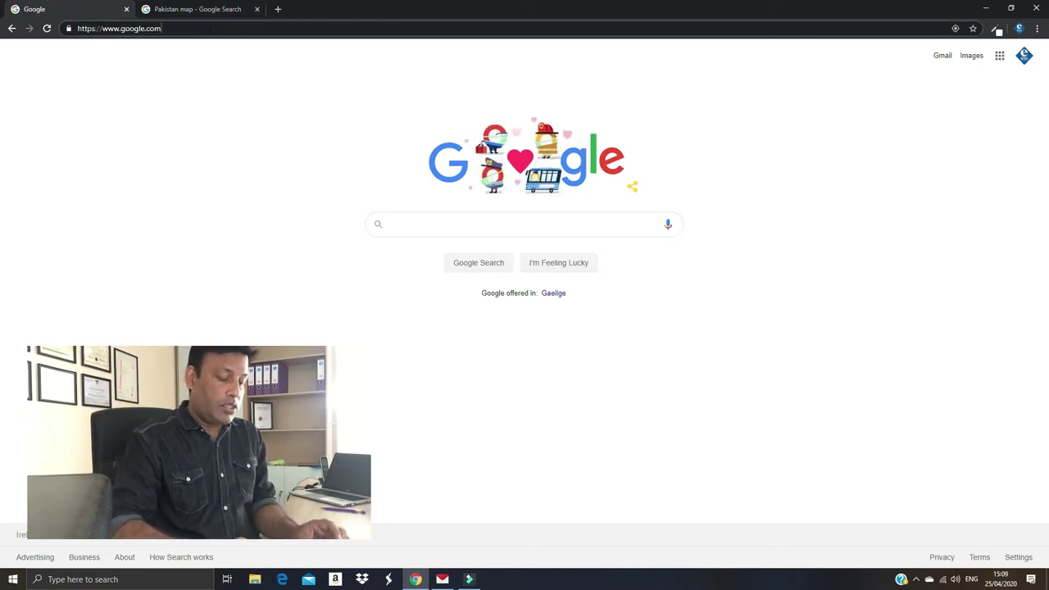
type("/")
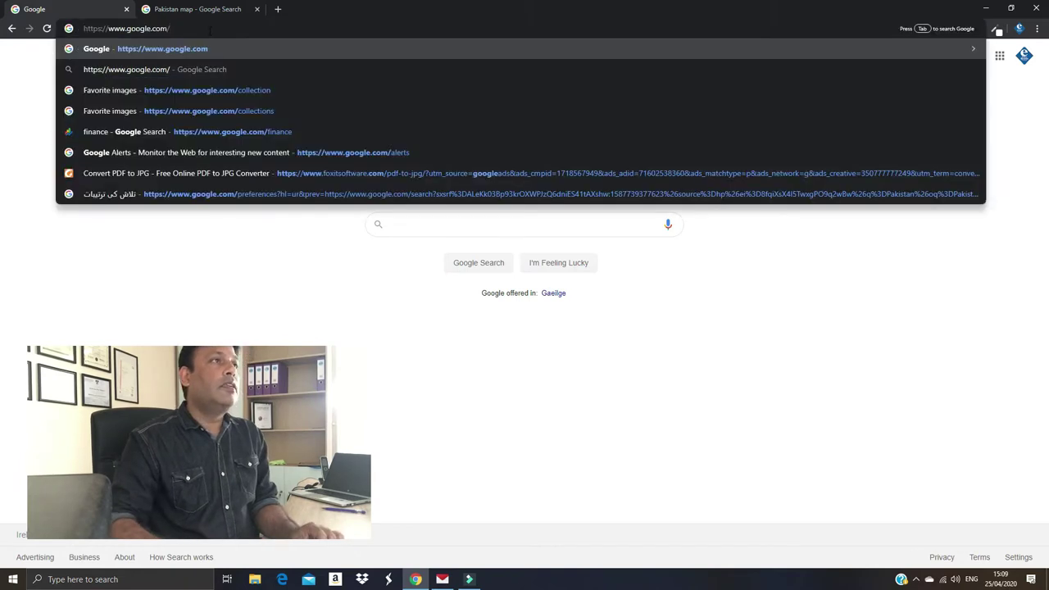
type("alert")
key("Return")
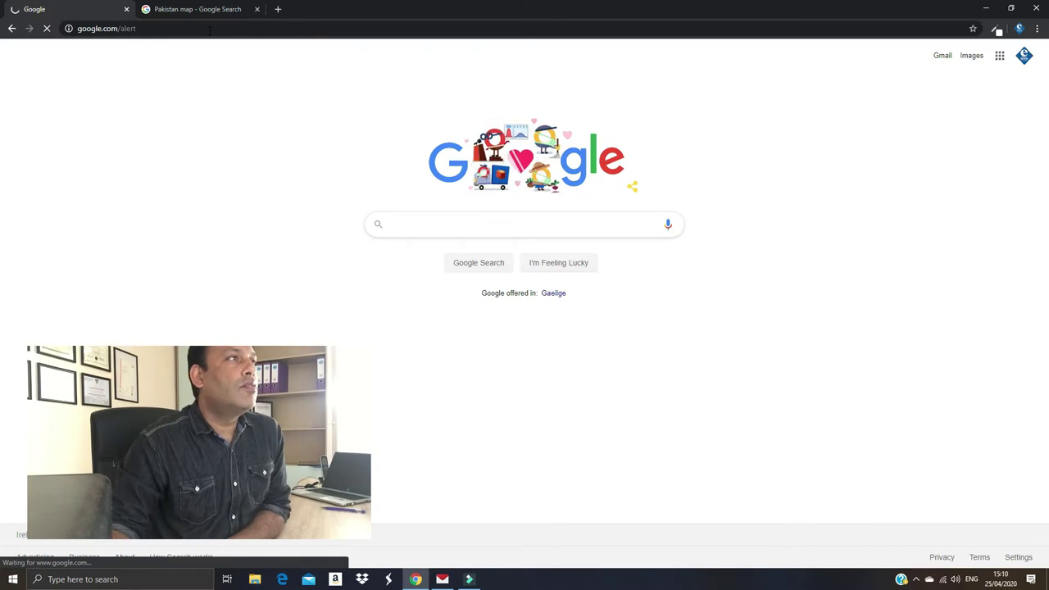
- Correct the address to google.com/alerts and load it
left_click(159, 30)
left_click(159, 31)
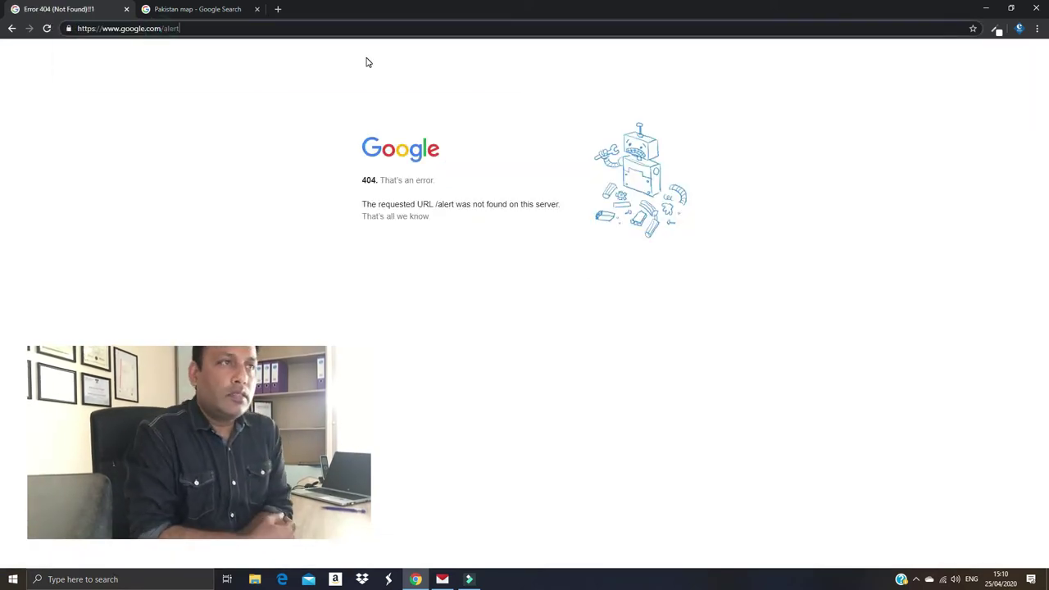
type("s")
key("Return")
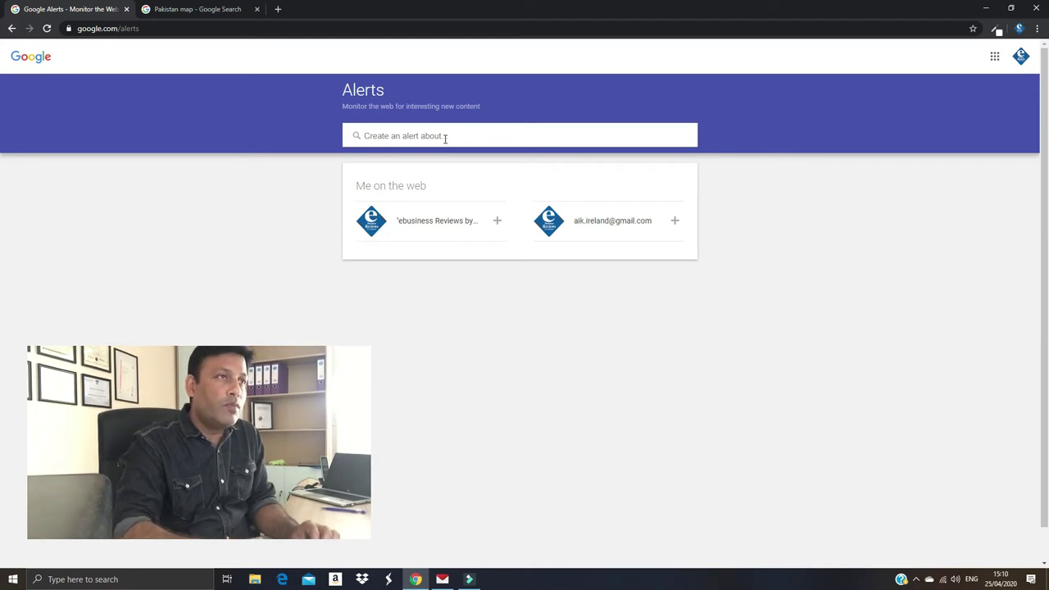
- Enter 'Covid19 Vaccine' as the alert topic and scroll through the news preview
type("Co")
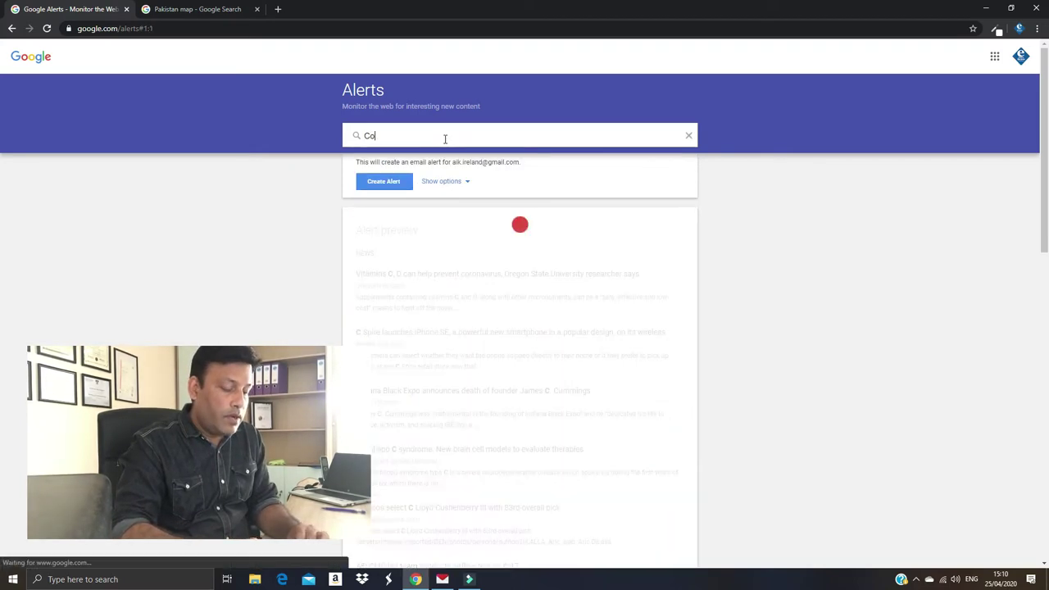
type("vi")
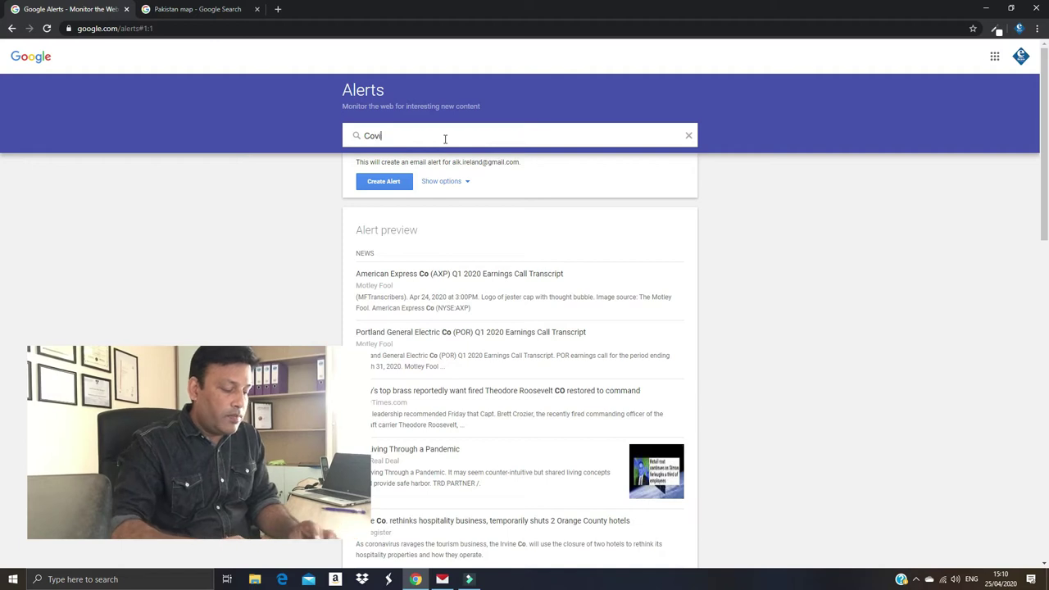
type("d19 ")
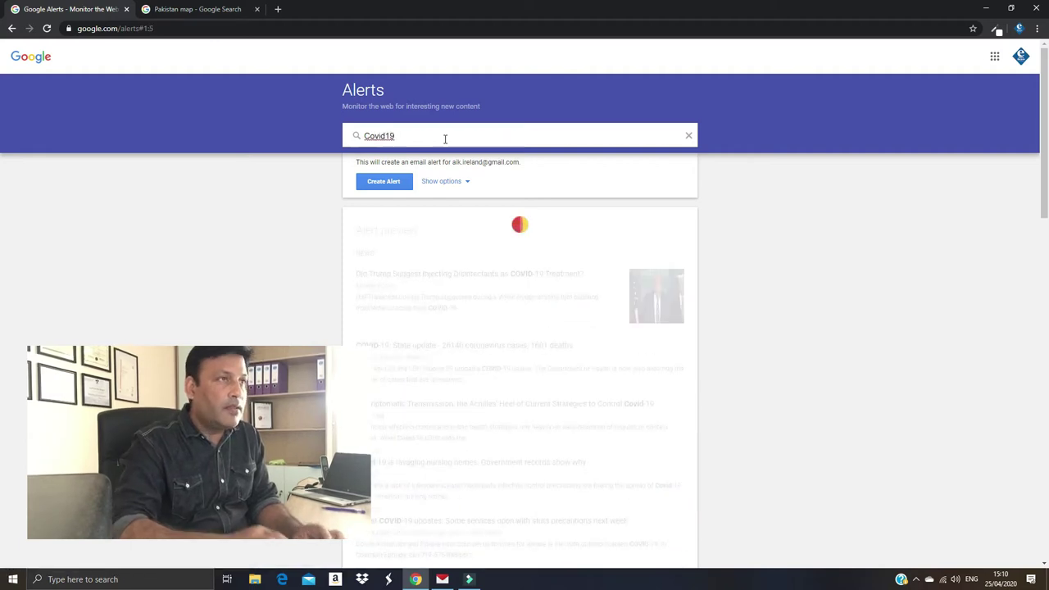
type("Vaccine")
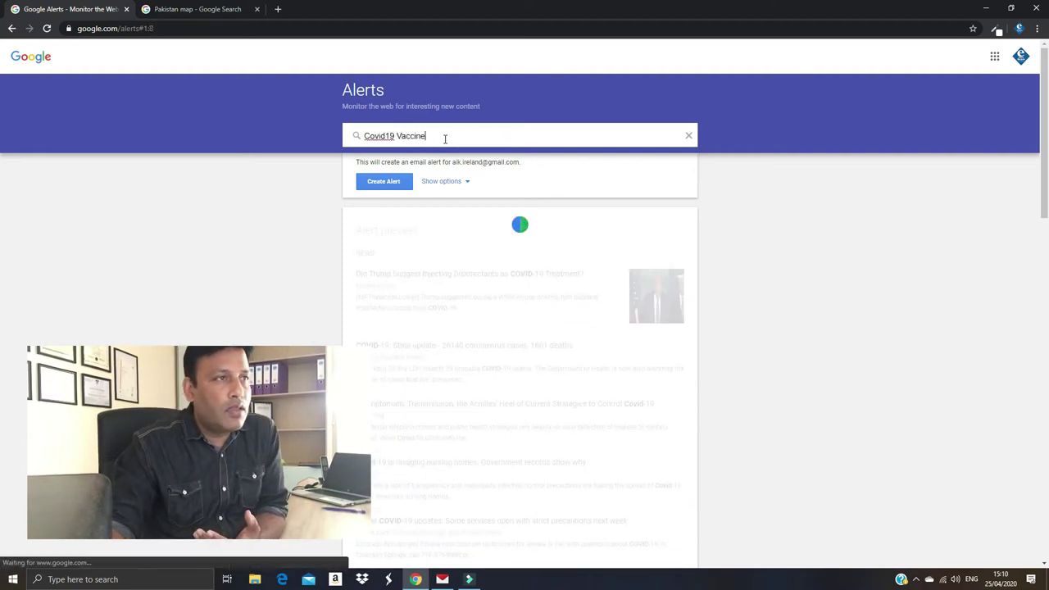
scroll(478, 386, "down", 2)
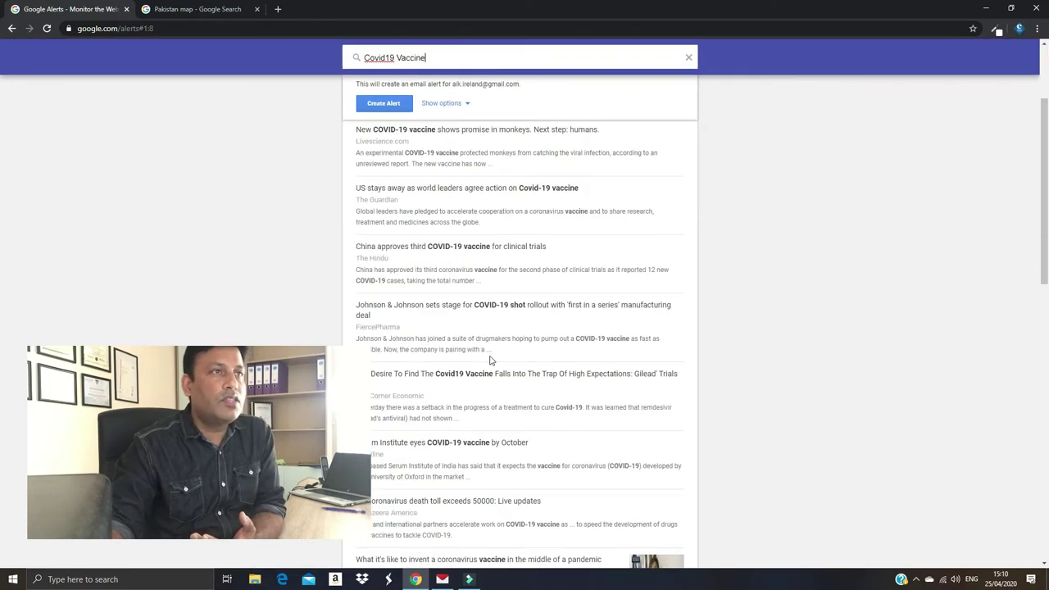
scroll(479, 377, "down", 1)
scroll(480, 369, "down", 3)
scroll(482, 359, "up", 4)
scroll(482, 358, "up", 2)
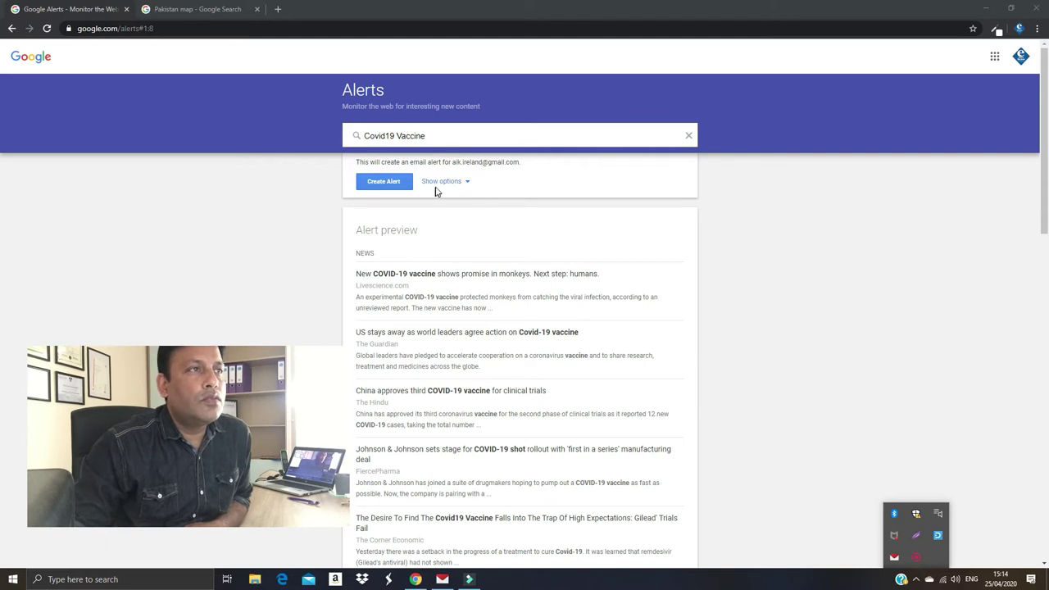
- Set the alert frequency to As-it-happens and keep Sources on Automatic
left_click(462, 181)
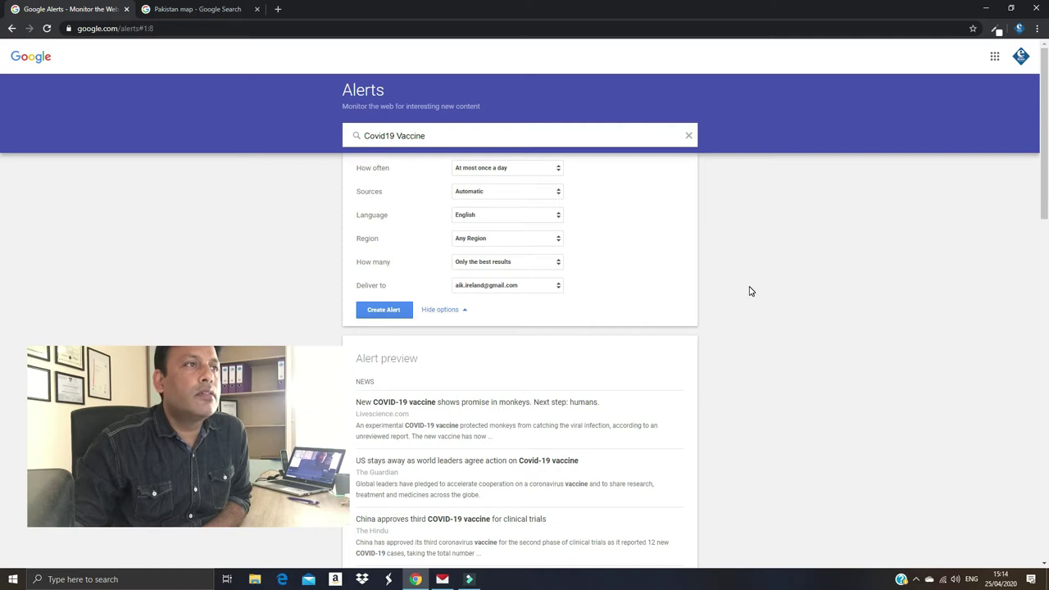
left_click(499, 167)
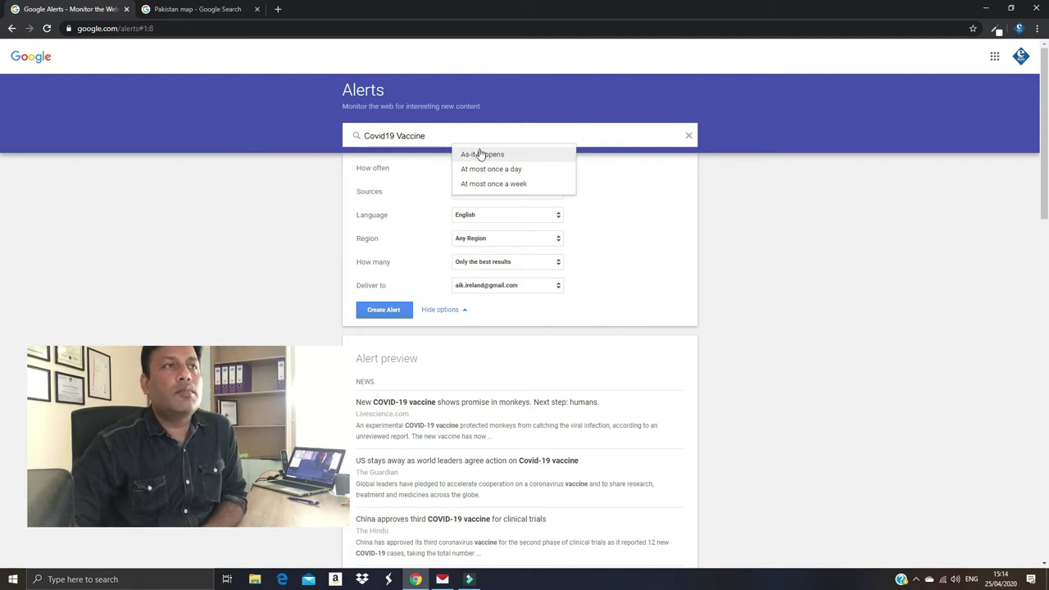
left_click(481, 154)
left_click(489, 169)
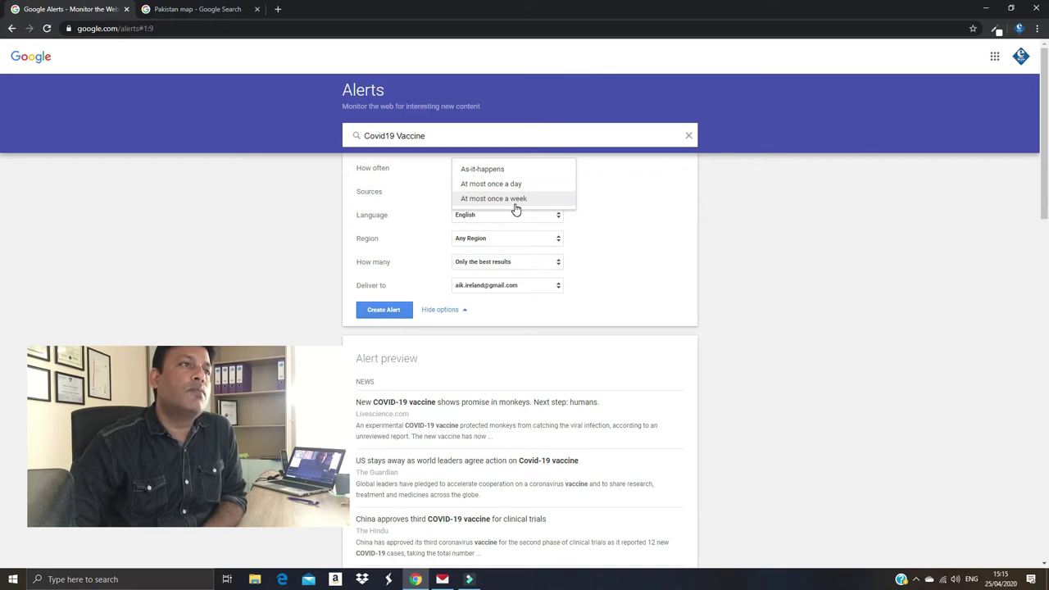
left_click(474, 170)
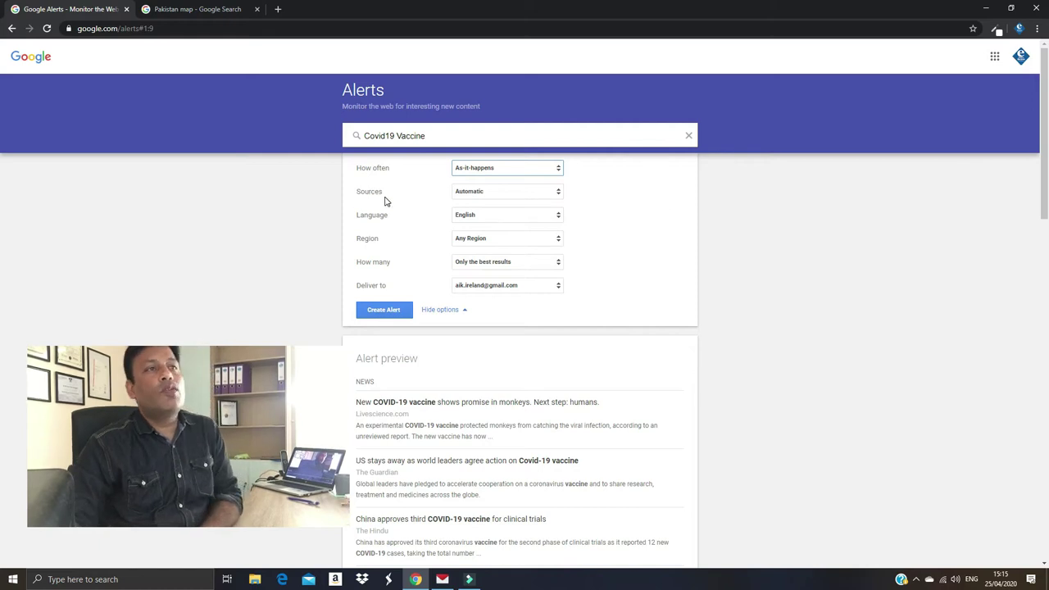
left_click(503, 192)
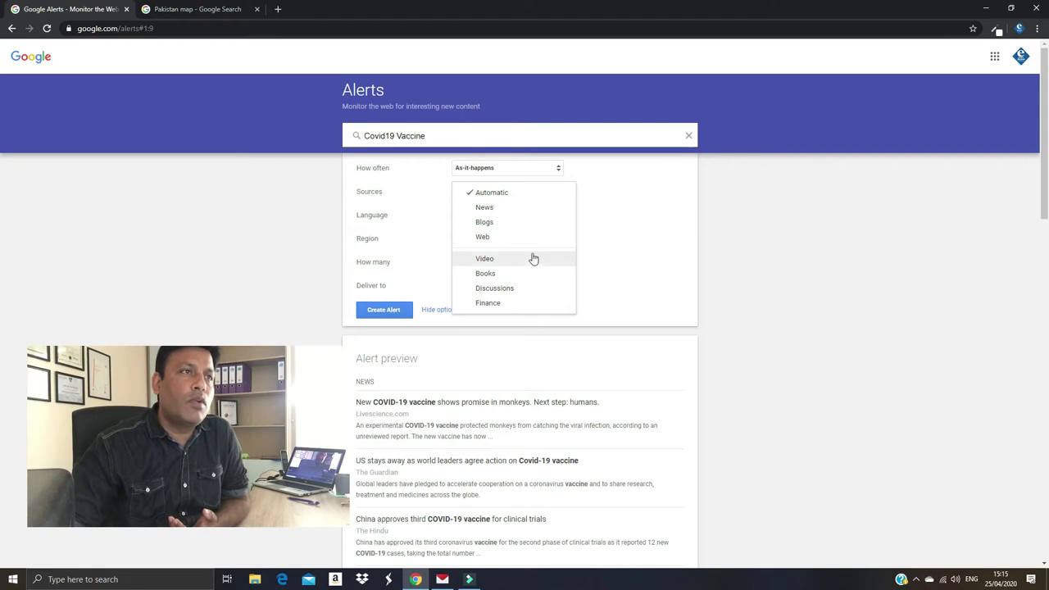
left_click(516, 193)
left_click(515, 194)
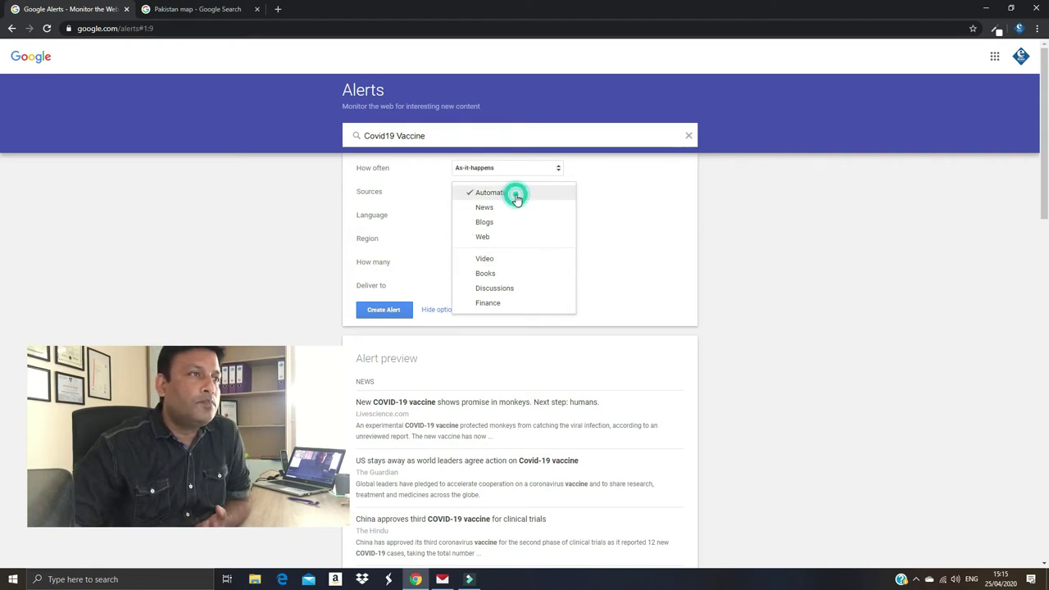
left_click(756, 226)
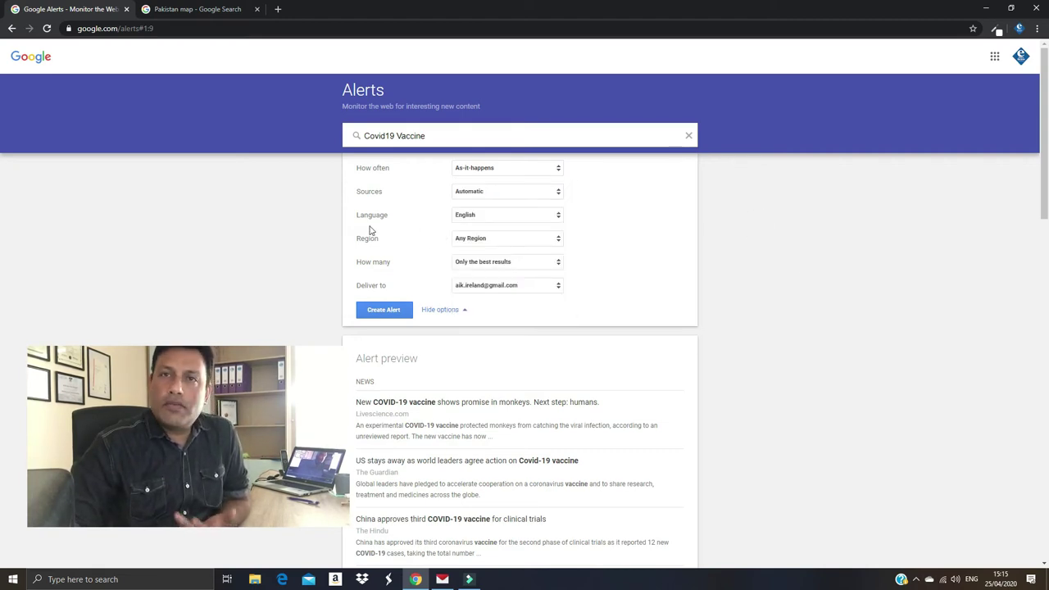
- Keep Any Region, change How many to All results, and keep e-mail delivery
left_click(526, 239)
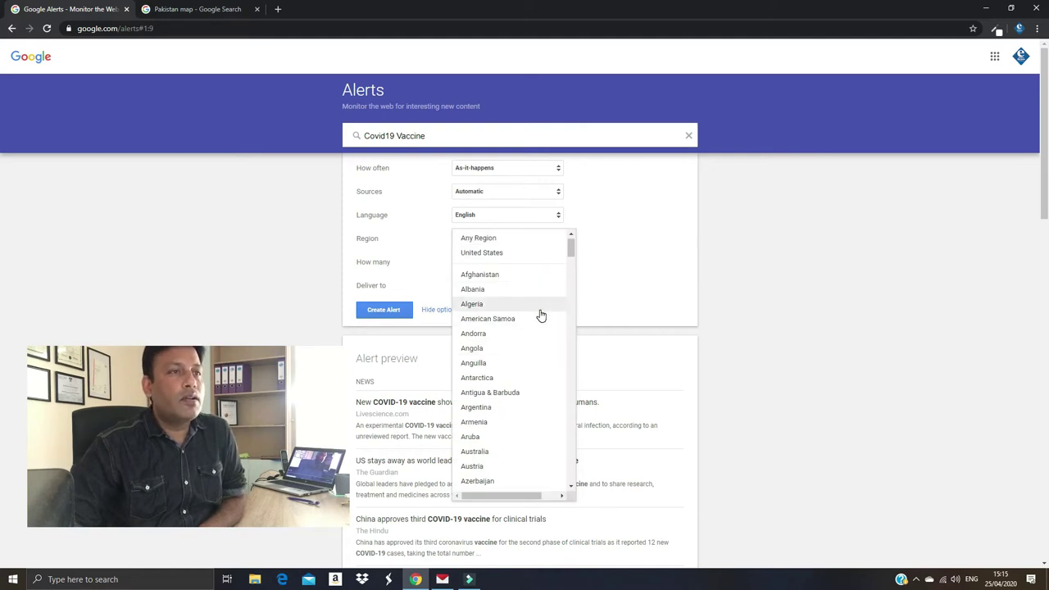
left_click_drag(572, 246, 574, 243)
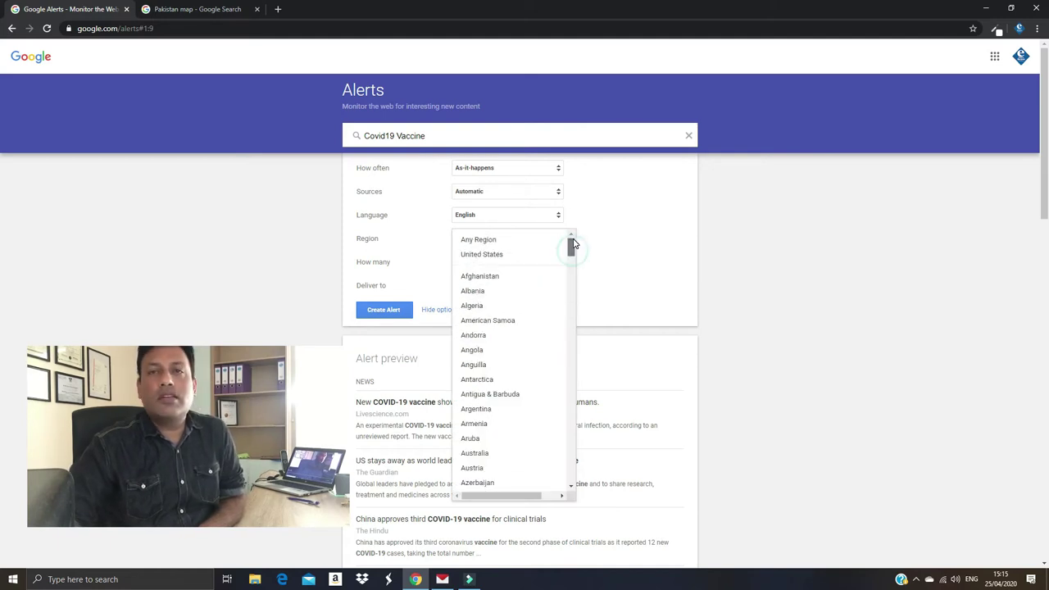
left_click(519, 240)
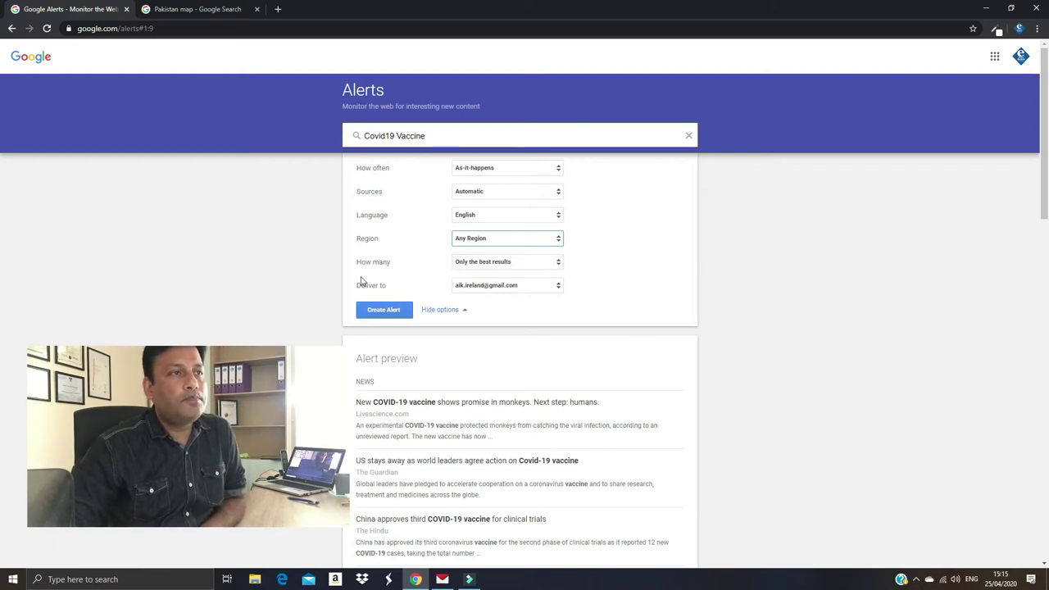
left_click(486, 264)
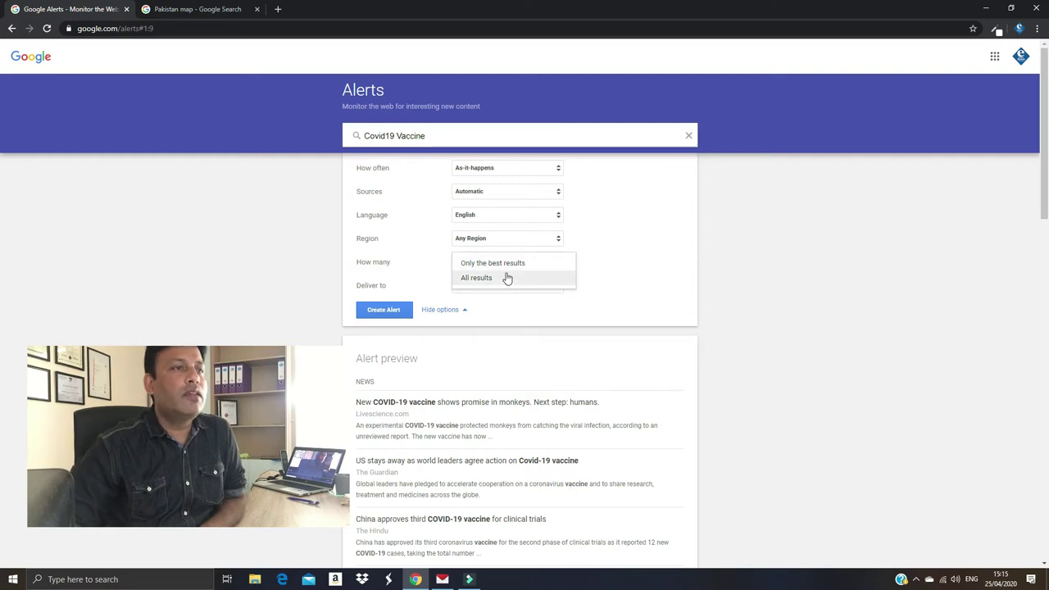
left_click(504, 277)
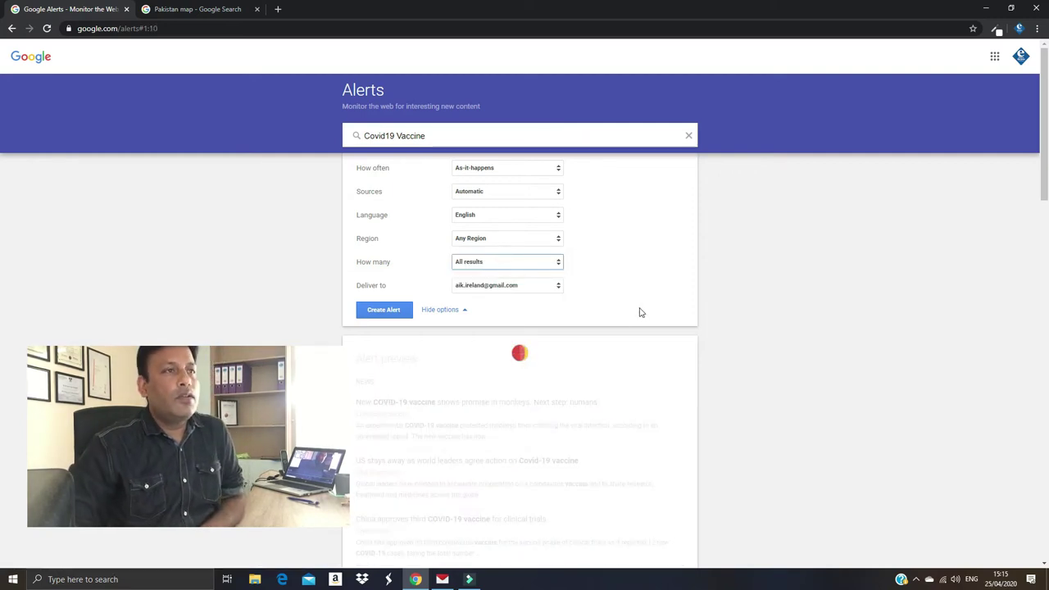
scroll(504, 364, "down", 2)
scroll(434, 235, "up", 2)
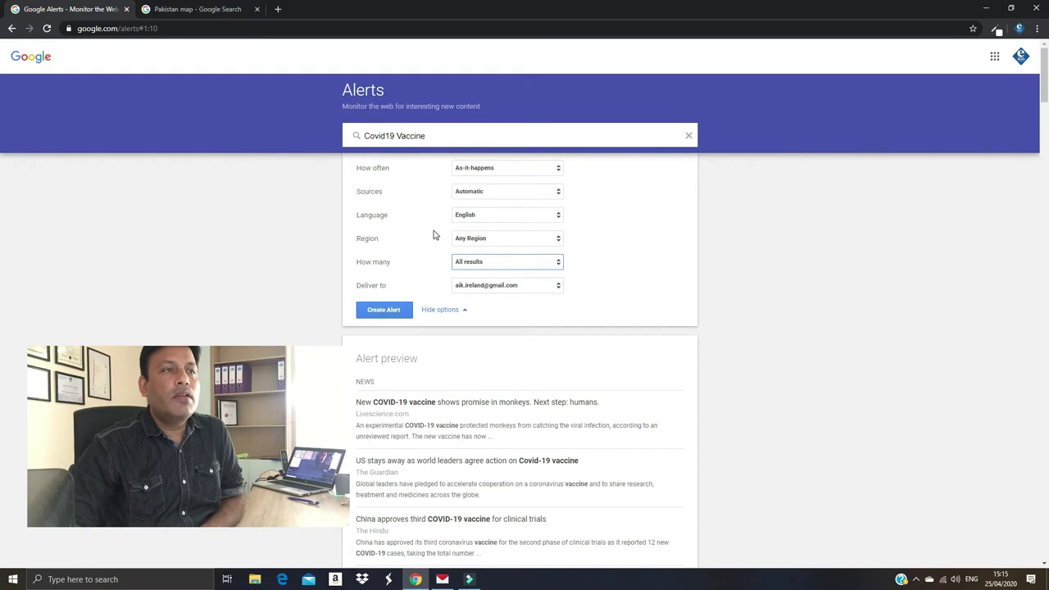
left_click(480, 289)
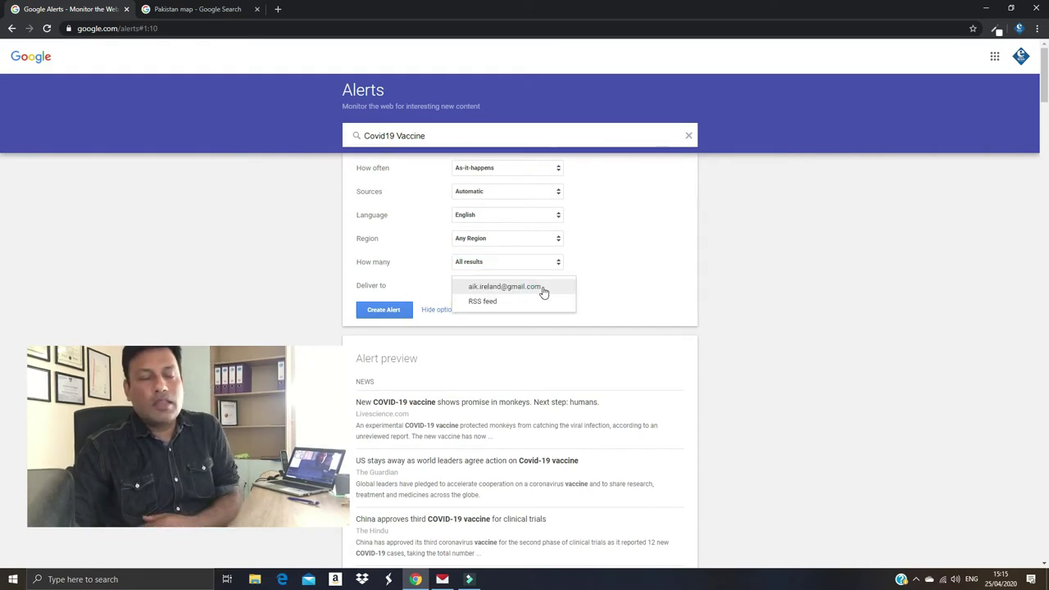
left_click(584, 293)
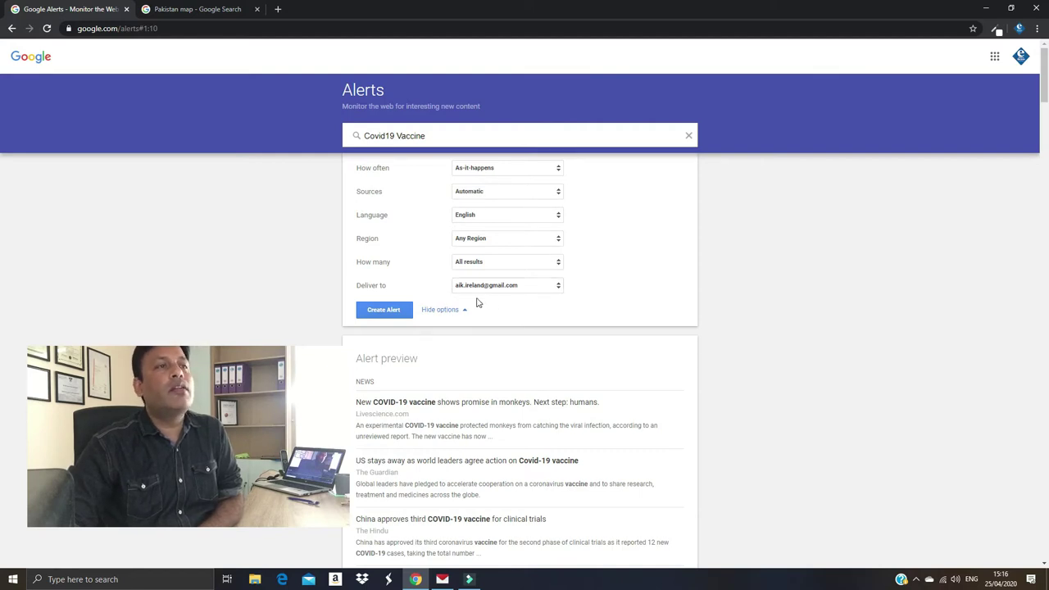
- Create the Covid19 Vaccine alert so it shows as My alerts (1)
left_click(374, 312)
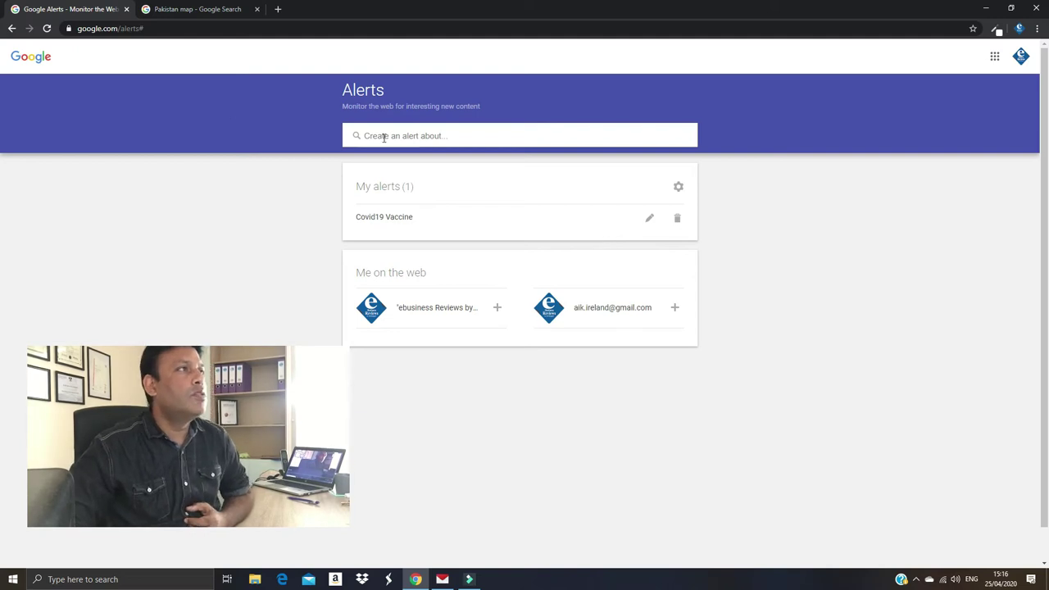
- Go to the Google home page at google.com
left_click(112, 27)
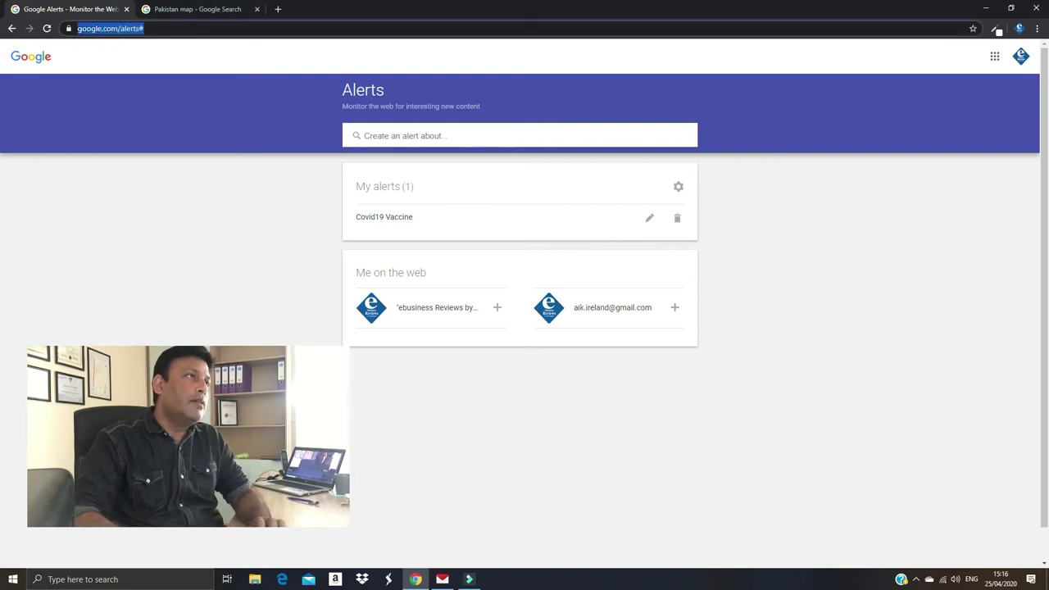
type("goo")
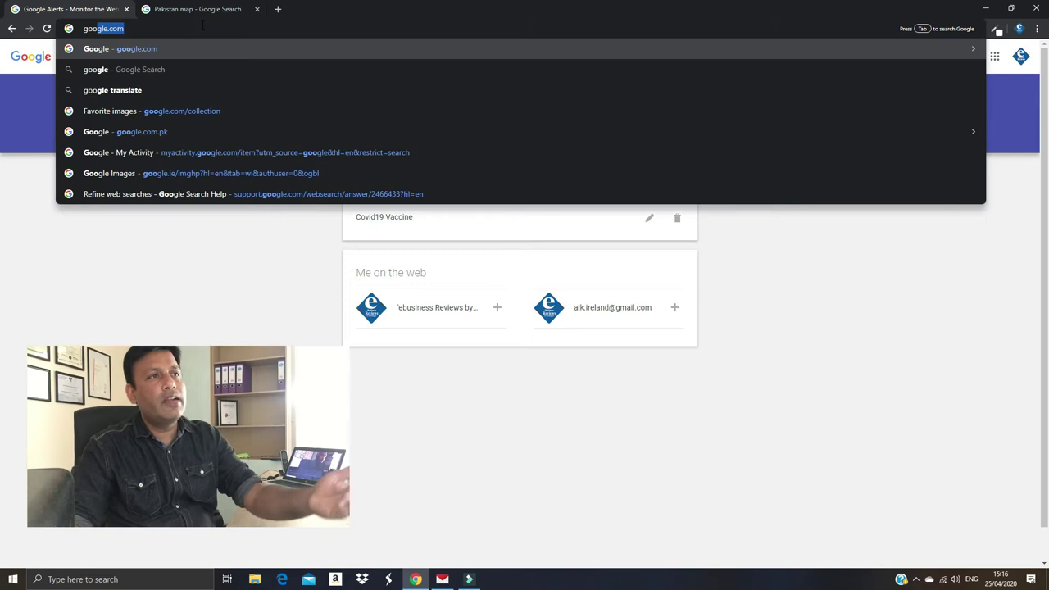
key("Return")
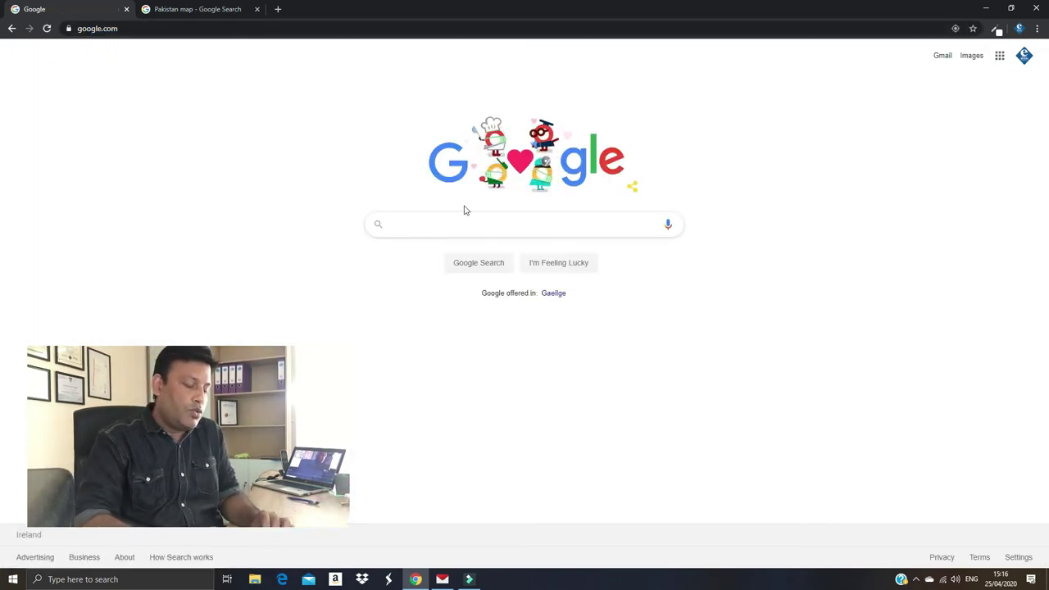
- Search for 'calculator' to show the built-in calculator widget
left_click(525, 227)
type("c")
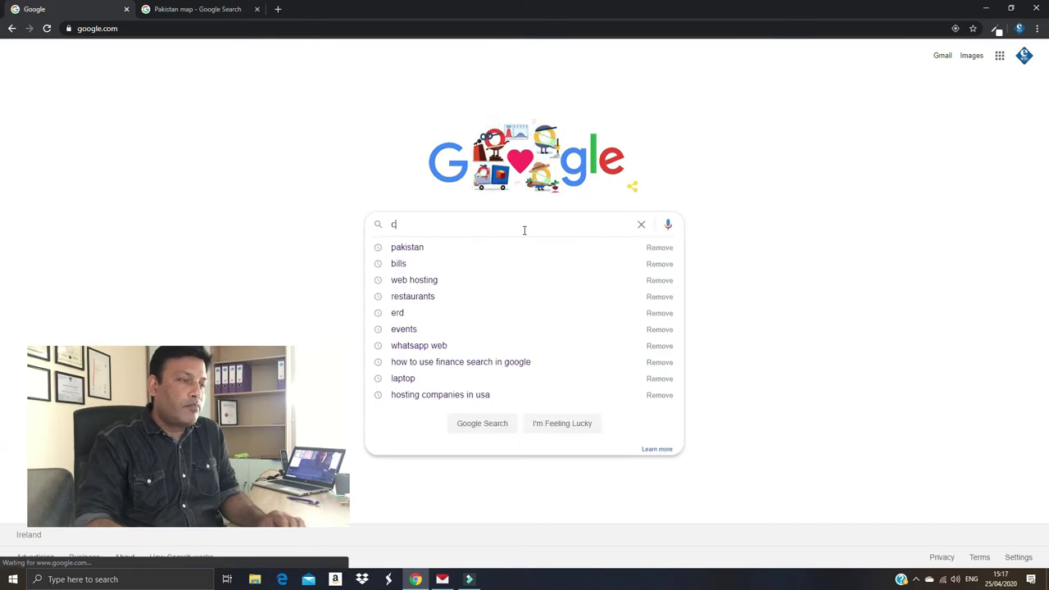
type("all")
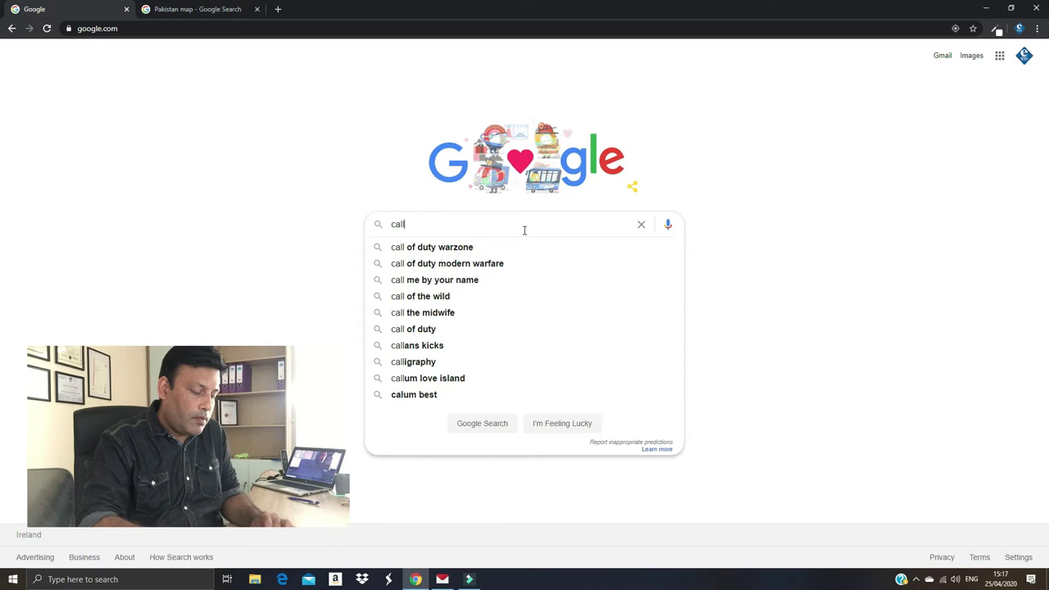
key("BackSpace")
type("culator")
key("Return")
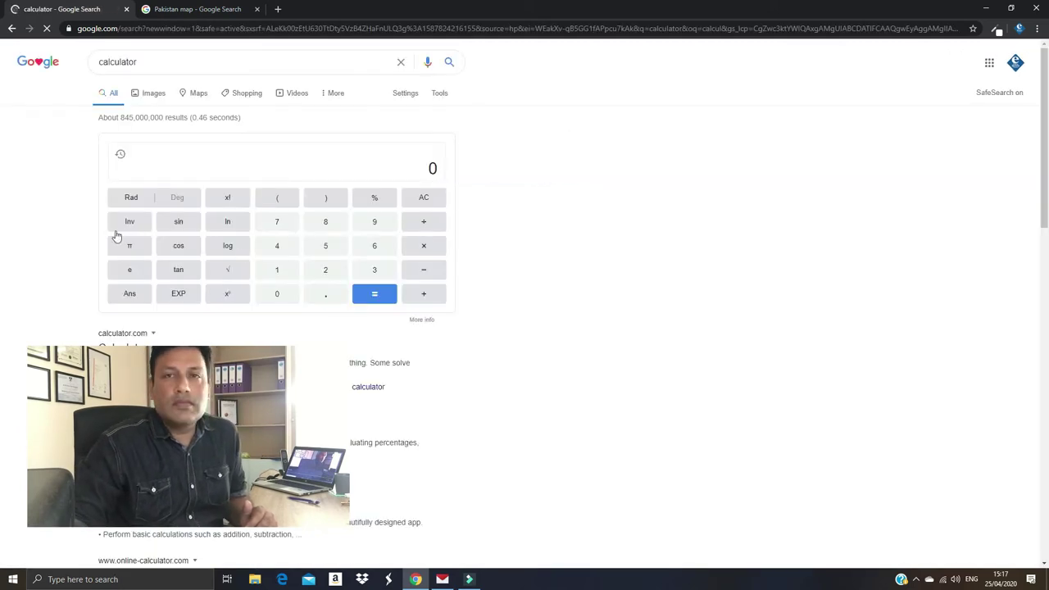
- Replace the calculator query with a 'currency converter' search
left_click(309, 160)
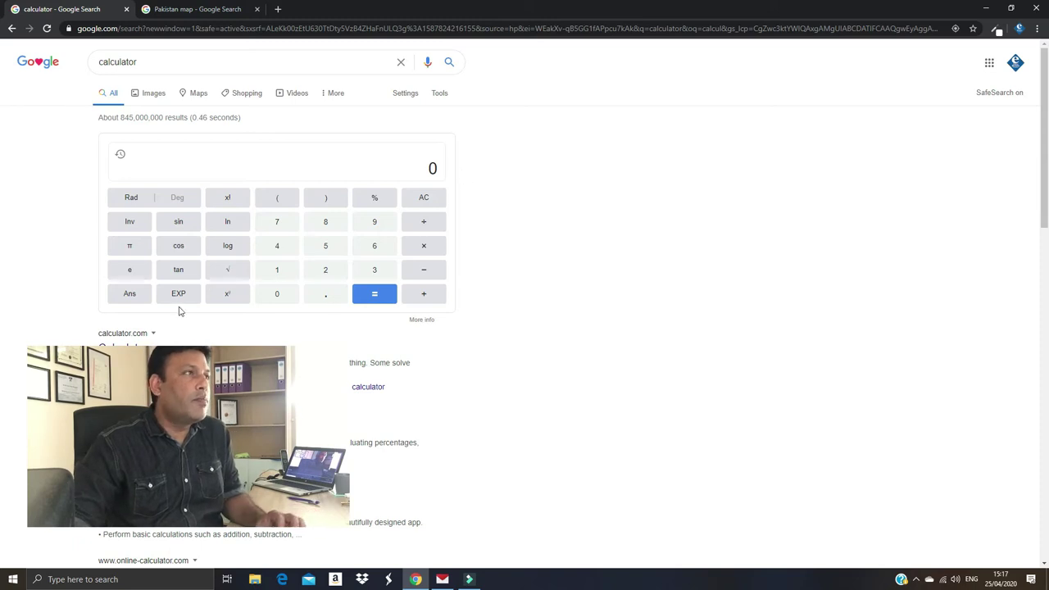
double_click(136, 59)
type("curr")
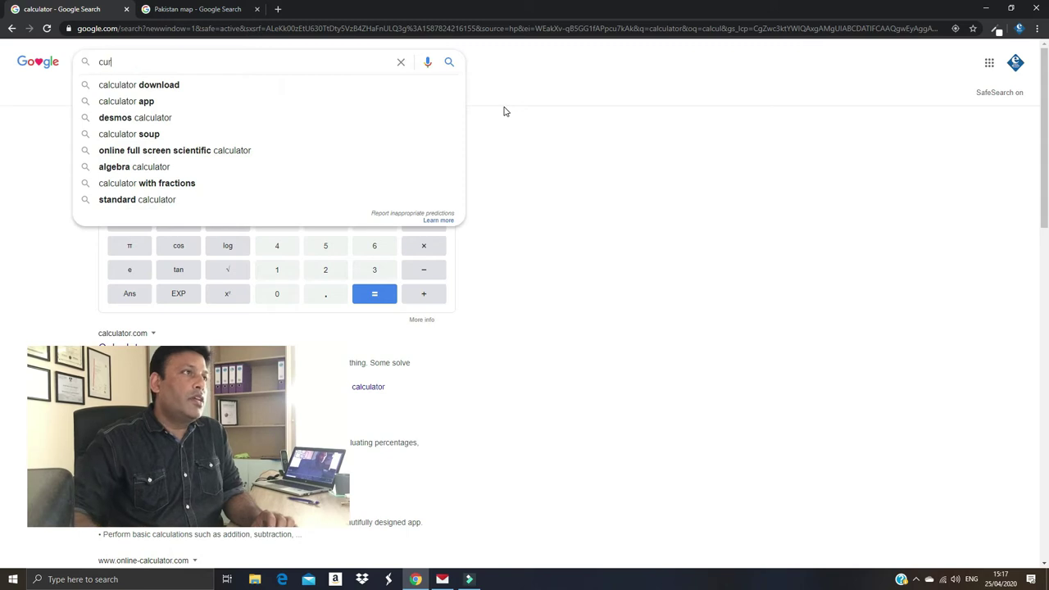
type("ency")
key("Down")
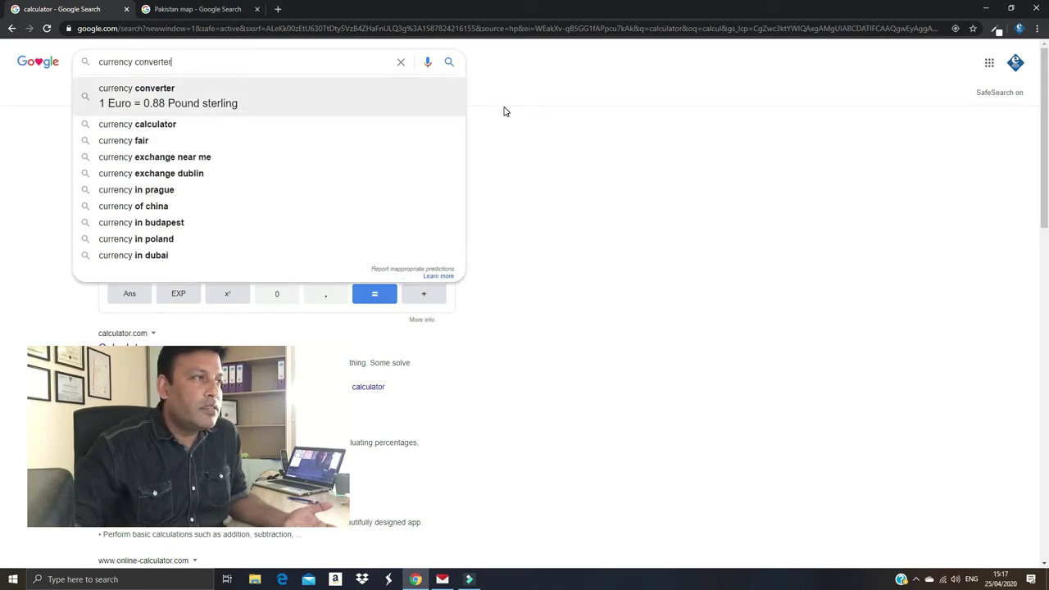
key("Return")
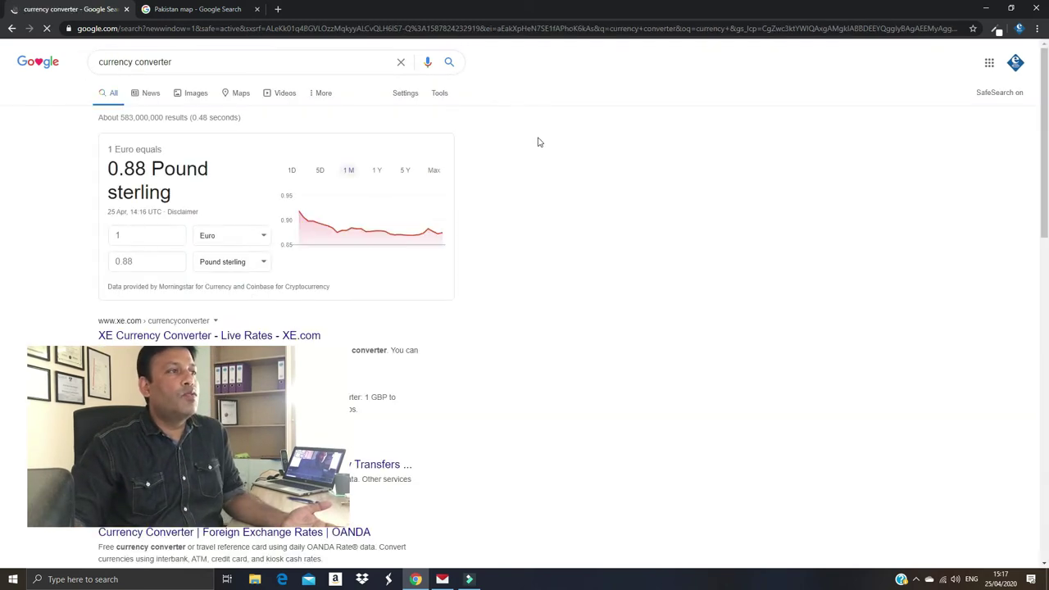
- Browse the Euro and Pound sterling currency lists, keeping 1 Euro = 0.88 Pound sterling
left_click(231, 238)
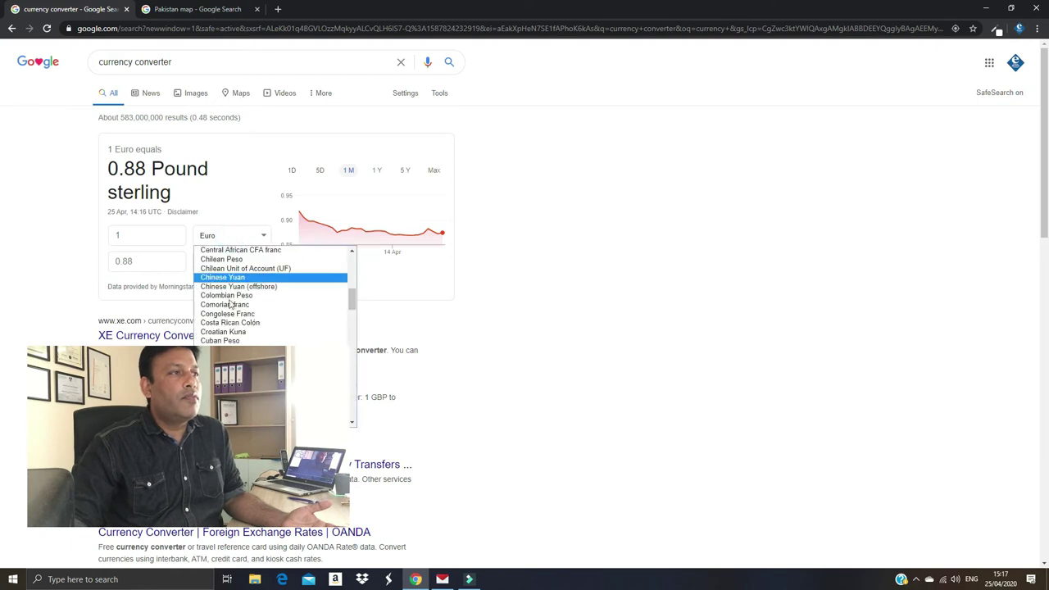
left_click(220, 235)
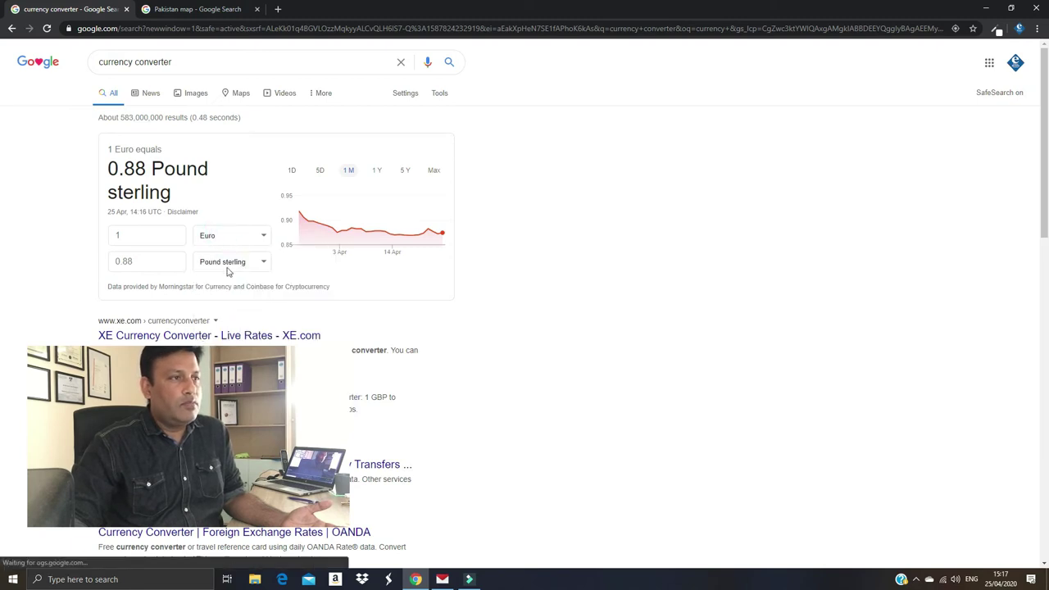
left_click(239, 266)
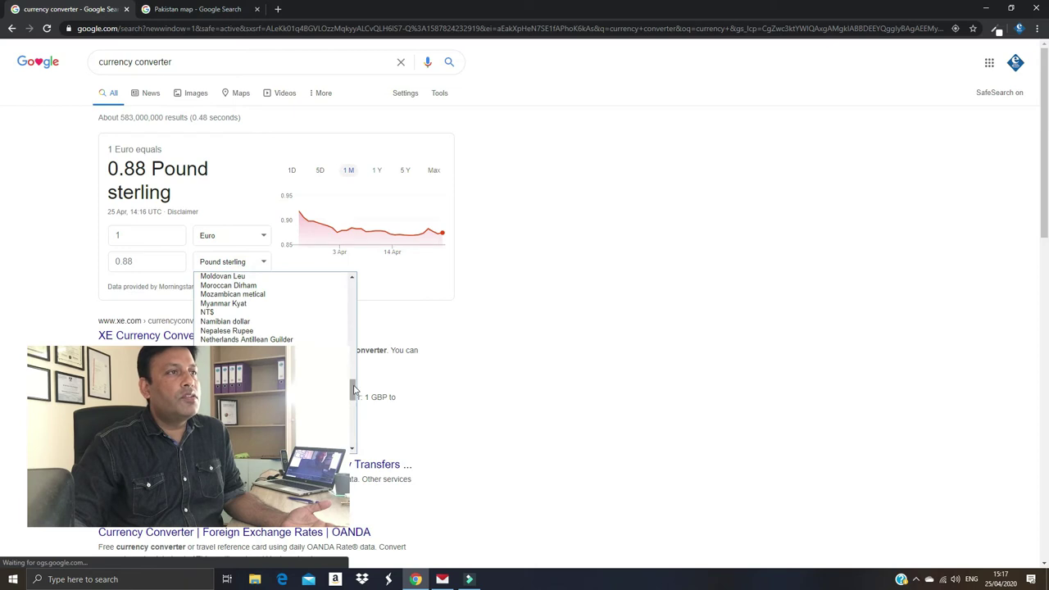
left_click_drag(354, 390, 354, 290)
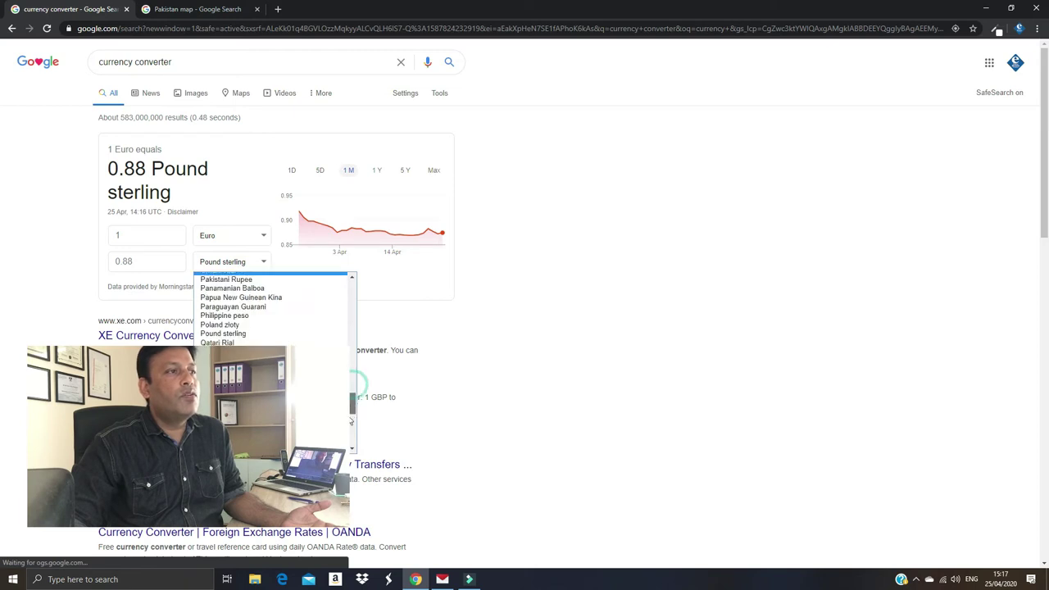
left_click(519, 240)
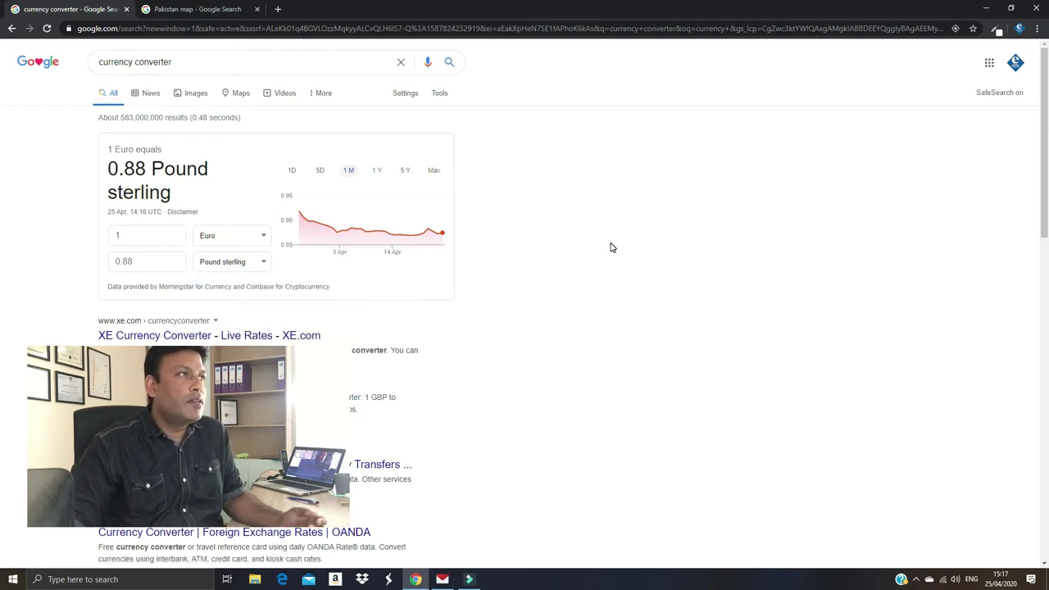
- Replace the query with a 'Temprature' search to get the weather card
left_click_drag(195, 65, 86, 63)
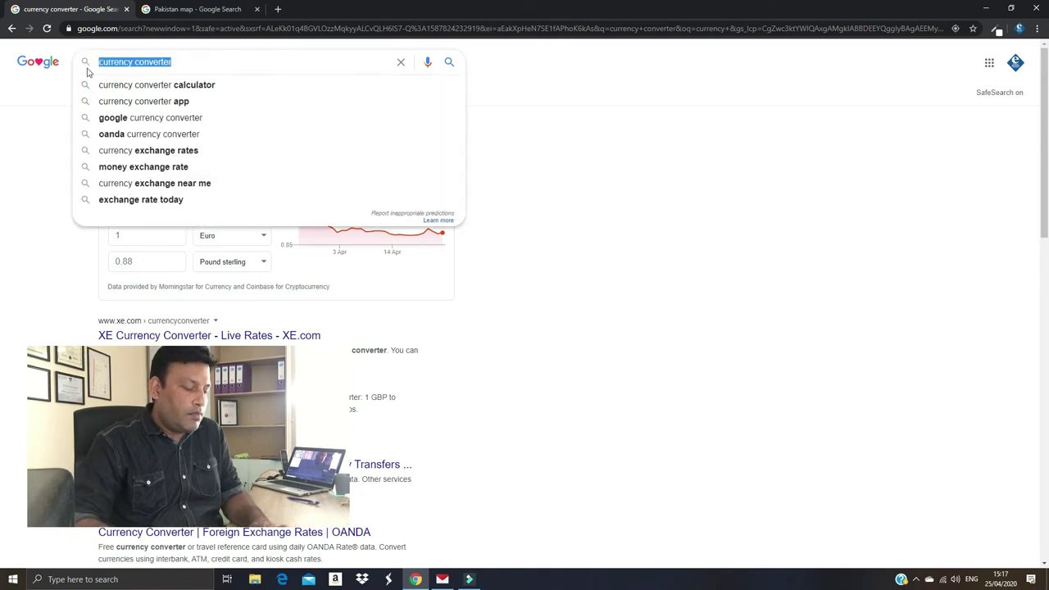
type("Temp")
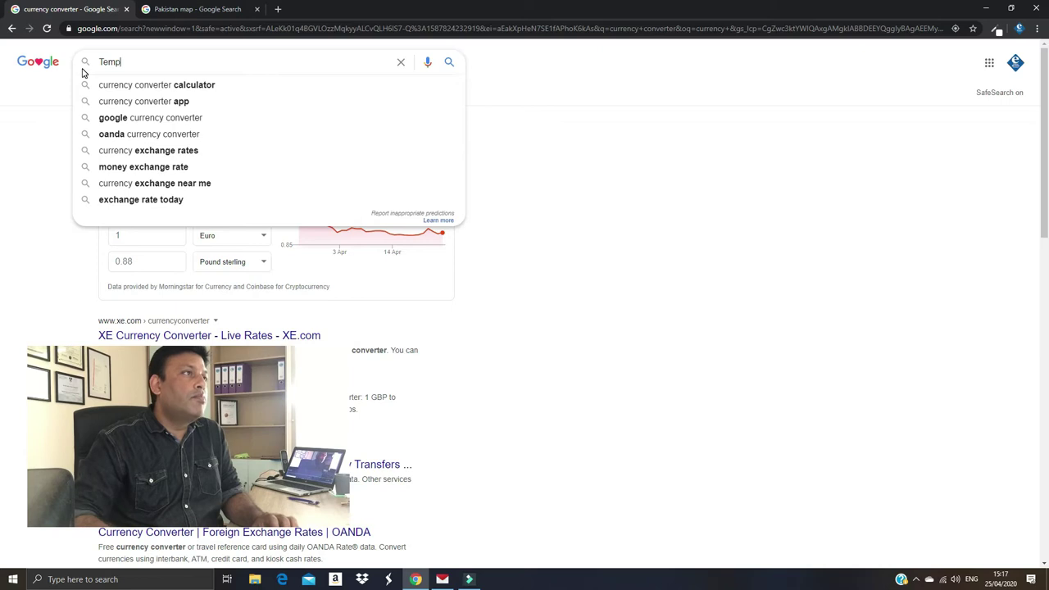
type("rature")
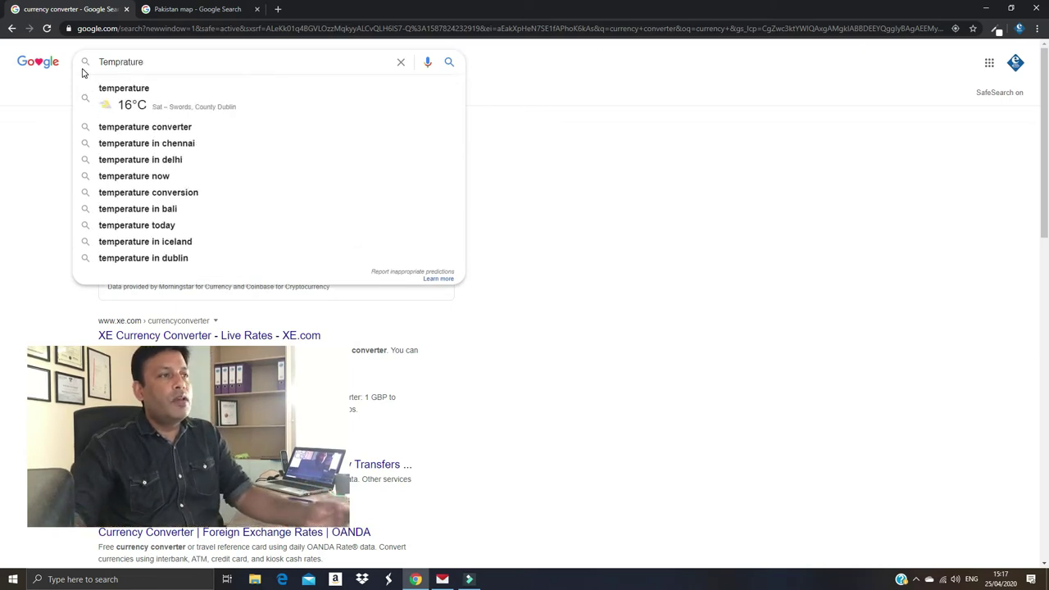
key("Return")
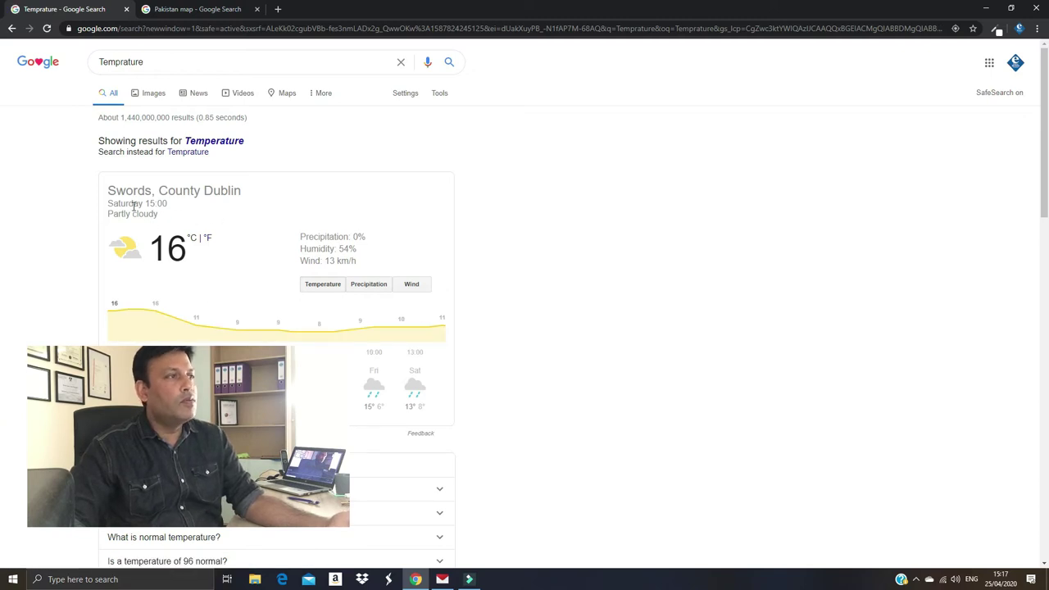
- Review the 16 °C partly cloudy Swords forecast, then select the query
scroll(191, 135, "down", 1)
scroll(284, 254, "down", 2)
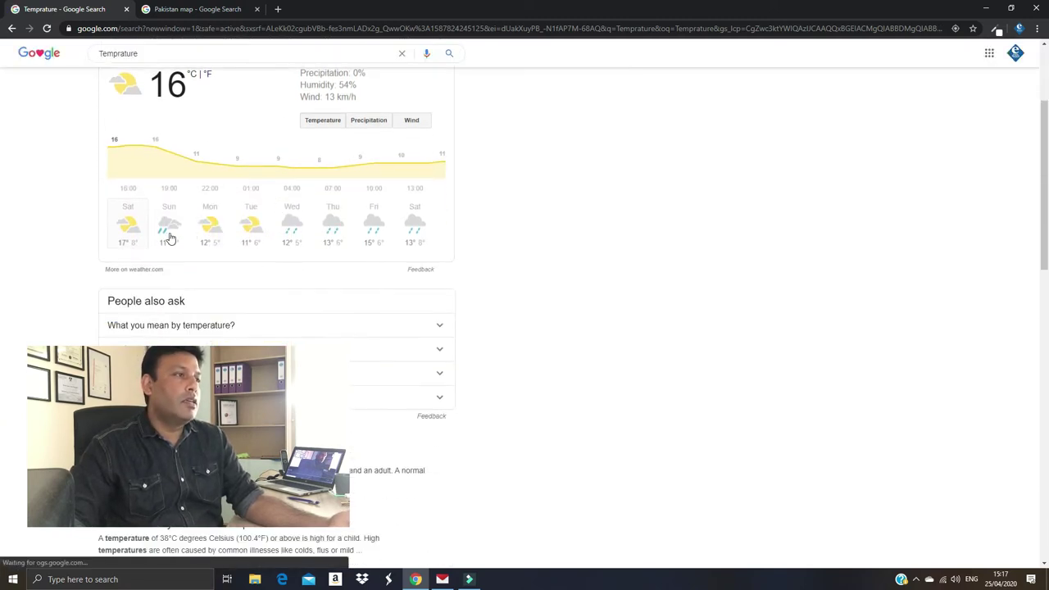
scroll(396, 298, "down", 1)
scroll(372, 272, "up", 1)
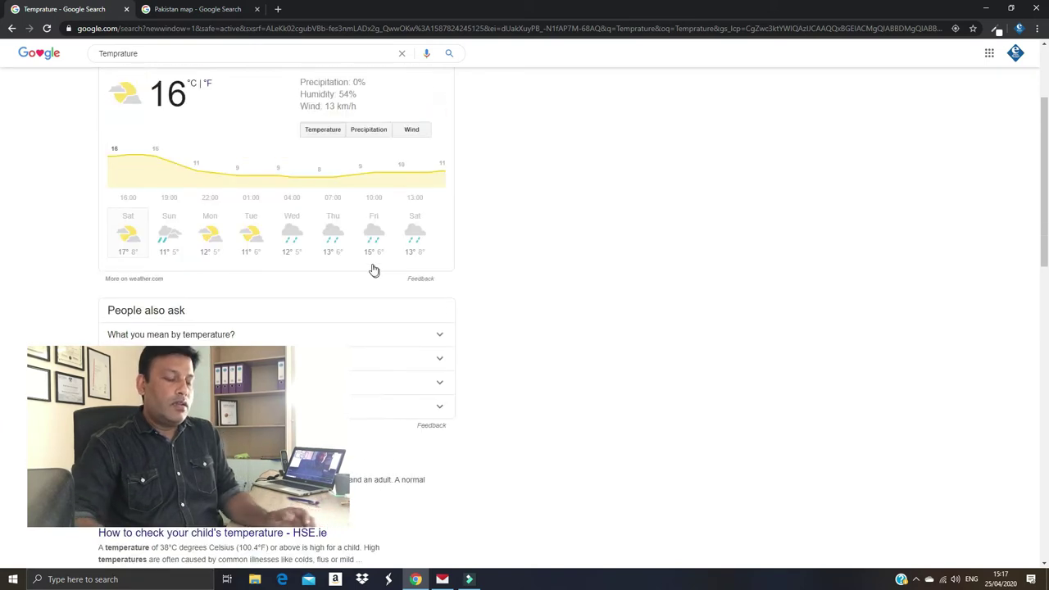
scroll(372, 271, "up", 3)
left_click_drag(155, 63, 85, 61)
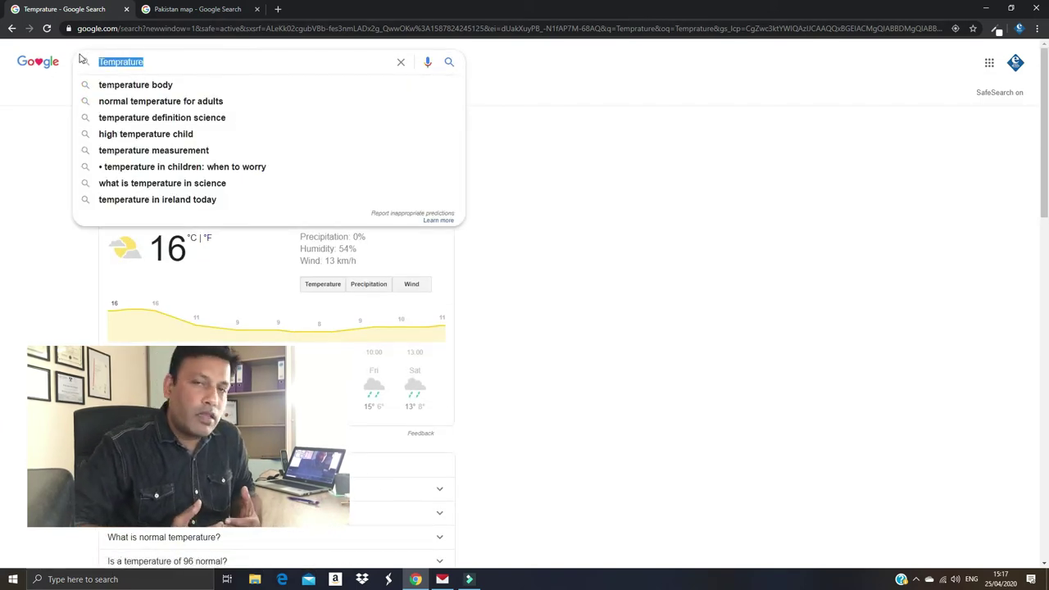
- Clear the box and search 'time', showing 15:18 in Swords, County Dublin
key("BackSpace")
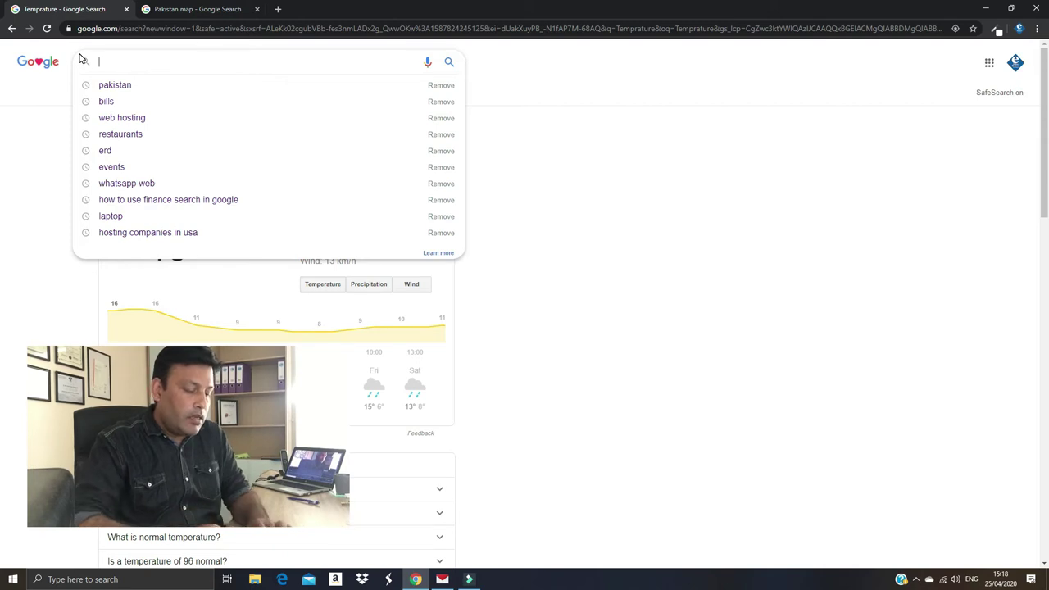
type("time")
key("Return")
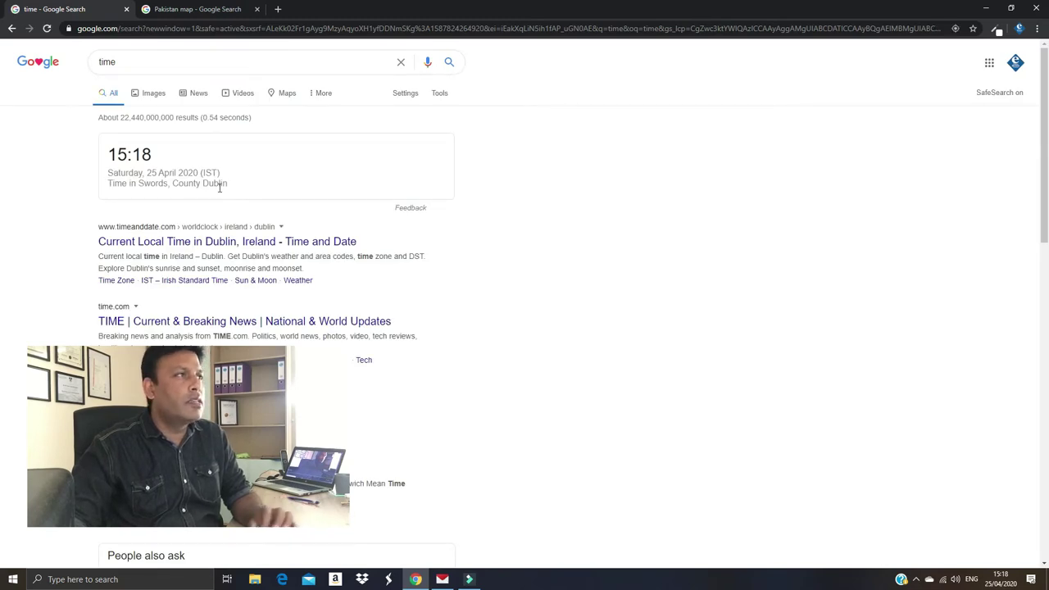
- Replace the query with 'Pakistan time' to get the local time there
double_click(120, 65)
type("Pakistan time")
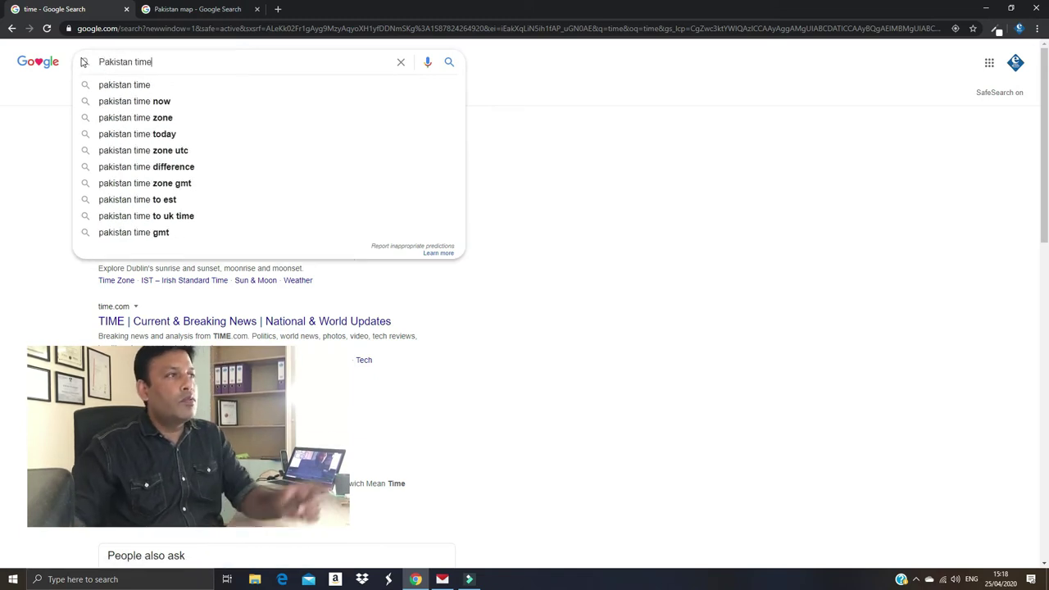
key("Return")
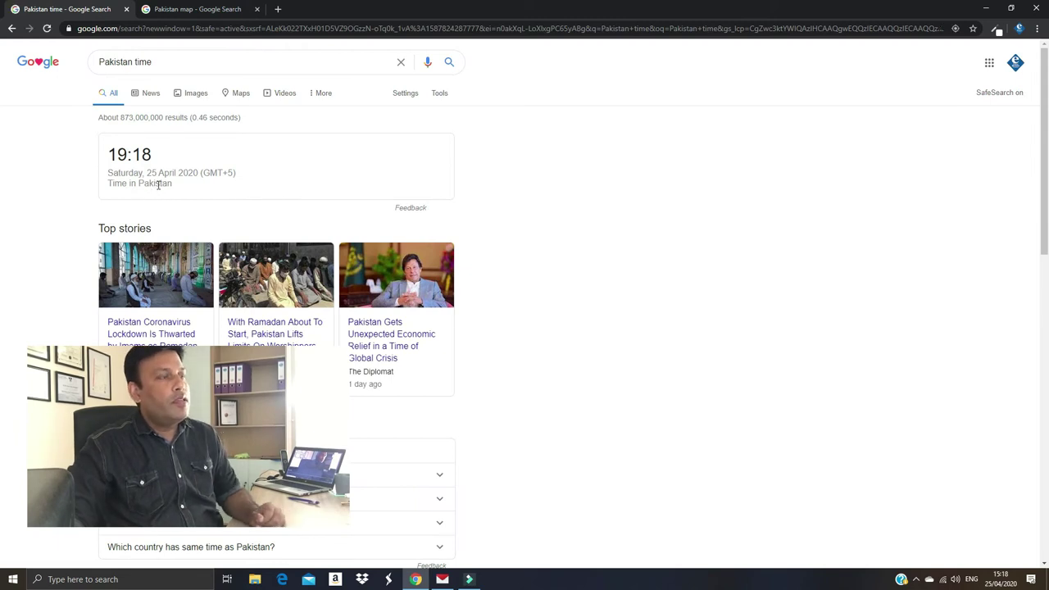
- Replace the query with a 'Date' search, showing Saturday, 25 April 2020
triple_click(152, 62)
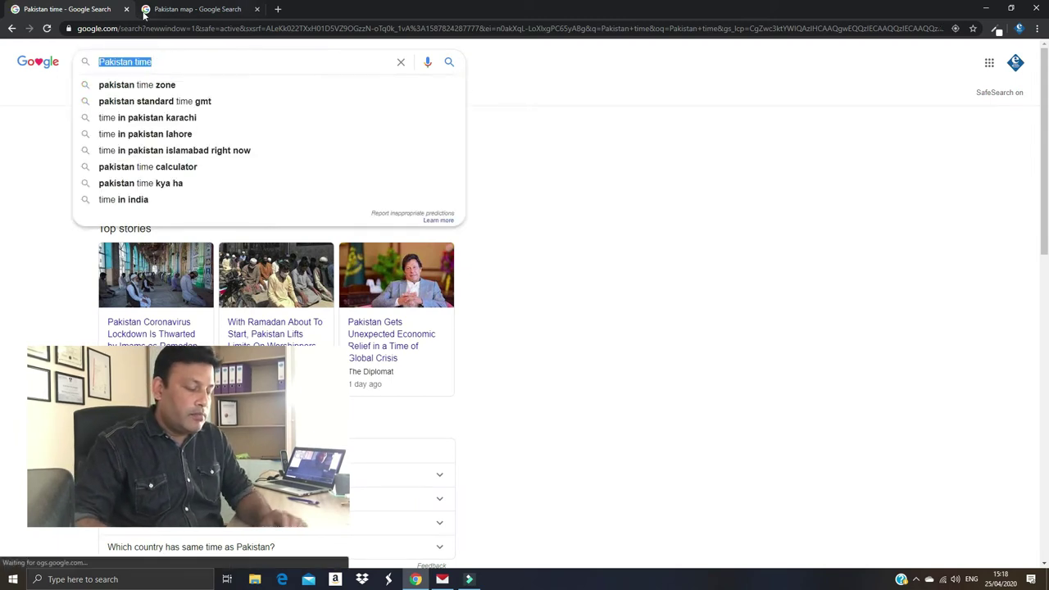
key("BackSpace")
type("Date")
key("Return")
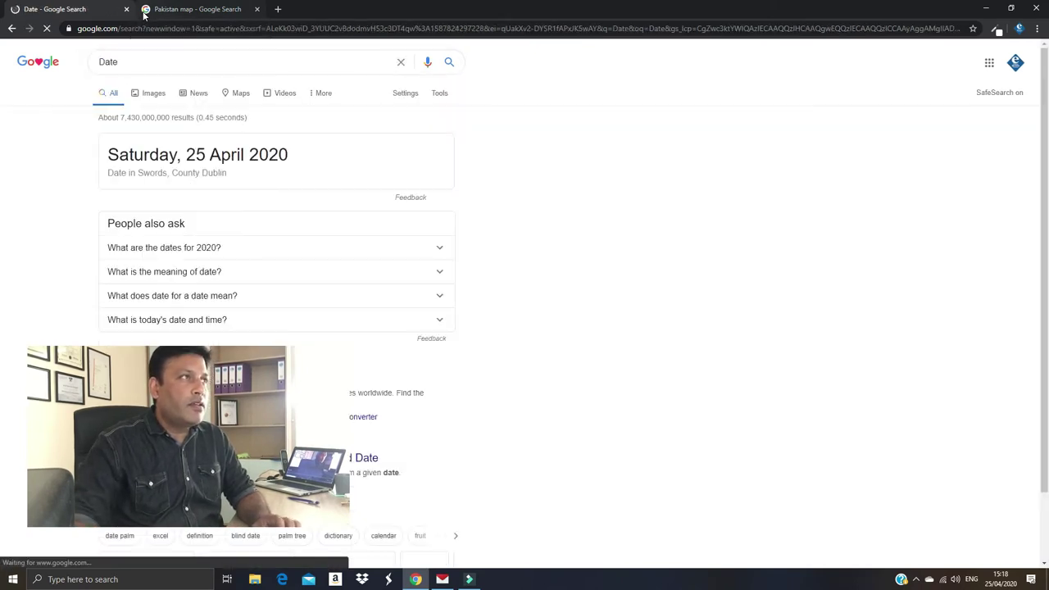
- Delete the Date query from the search box, dismissing the suggestions list
double_click(105, 60)
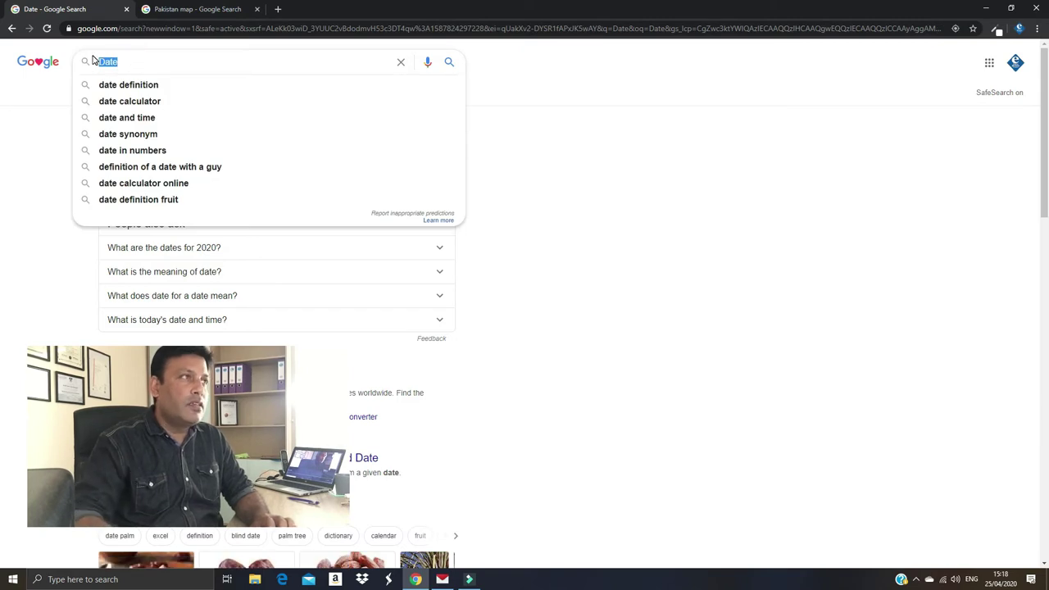
left_click(144, 64)
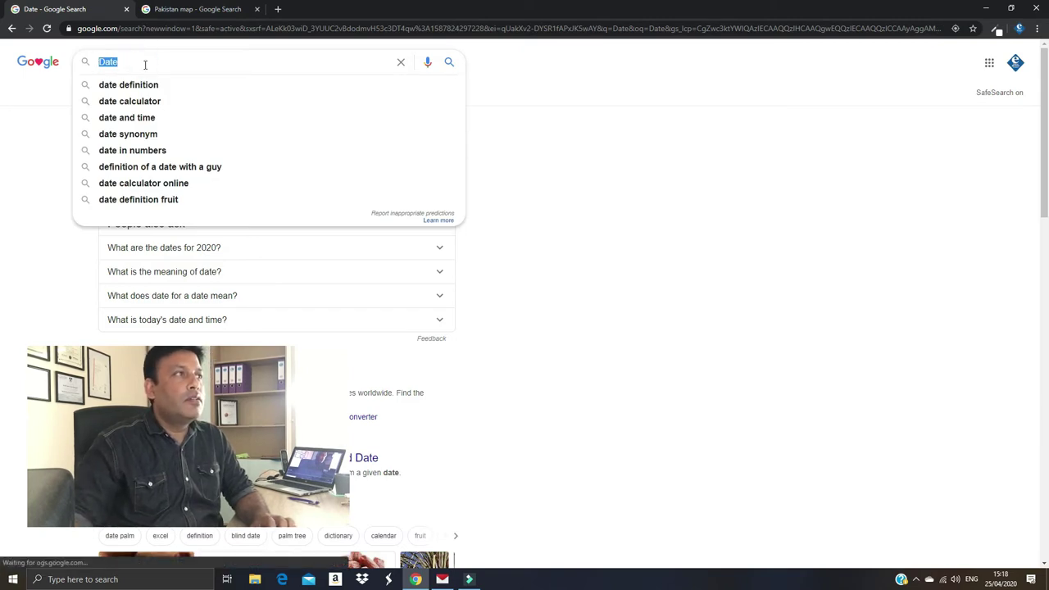
left_click(592, 176)
left_click(131, 59)
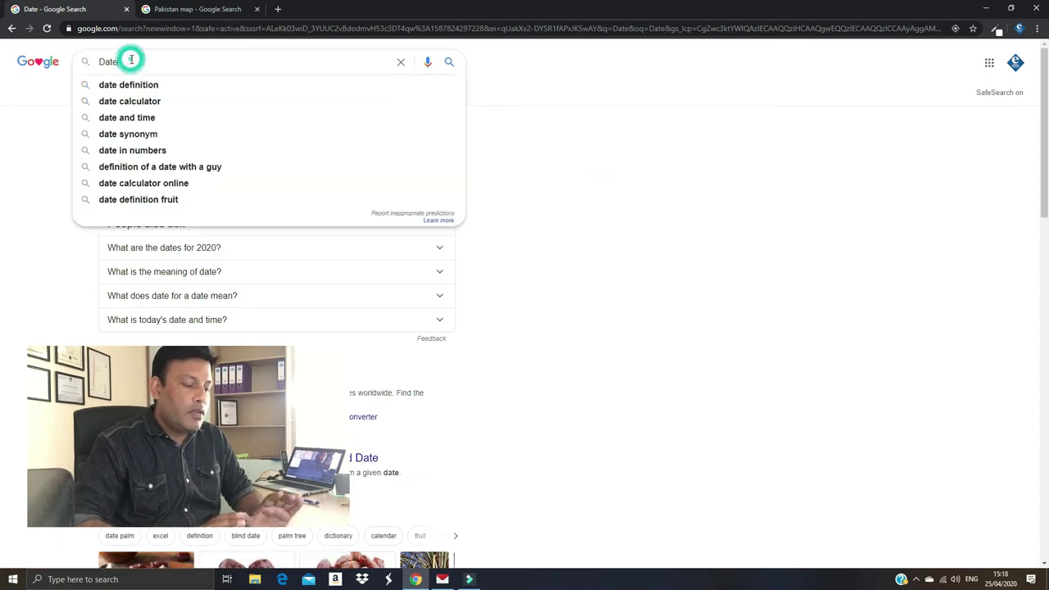
key("BackSpace")
key("BackSpace")
key("BackSpace")
key("BackSpace")
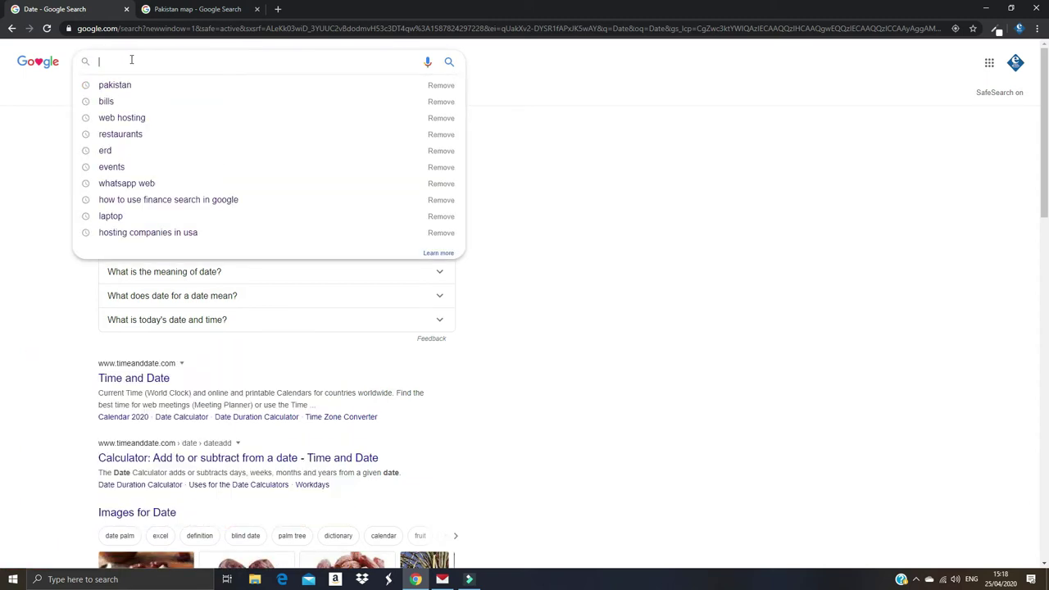
- From the homepage, search 'cm to inches' to get 1 centimetre = 0.393701 inch
type("a")
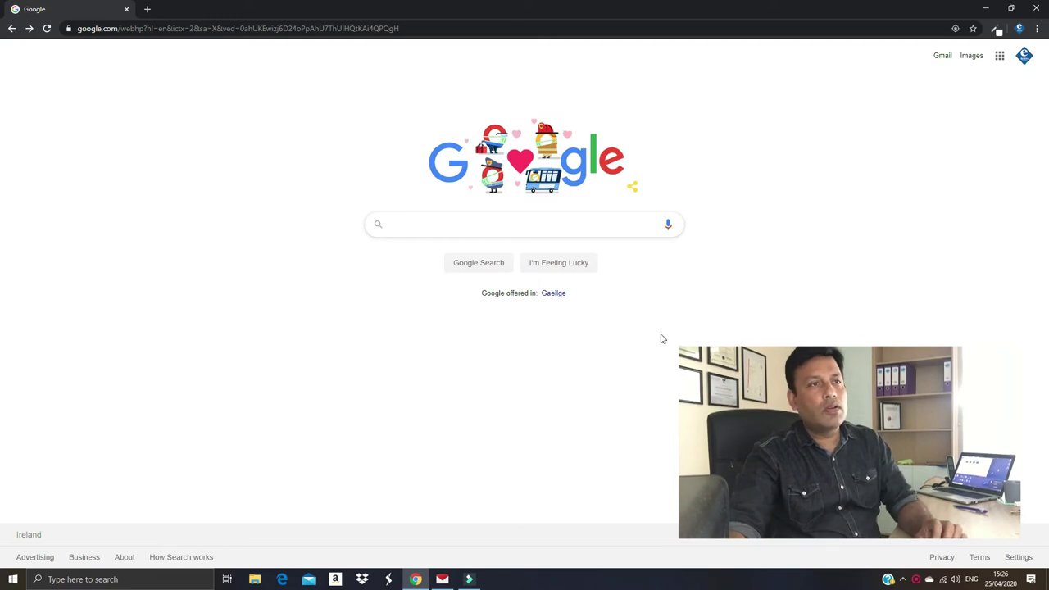
left_click(534, 229)
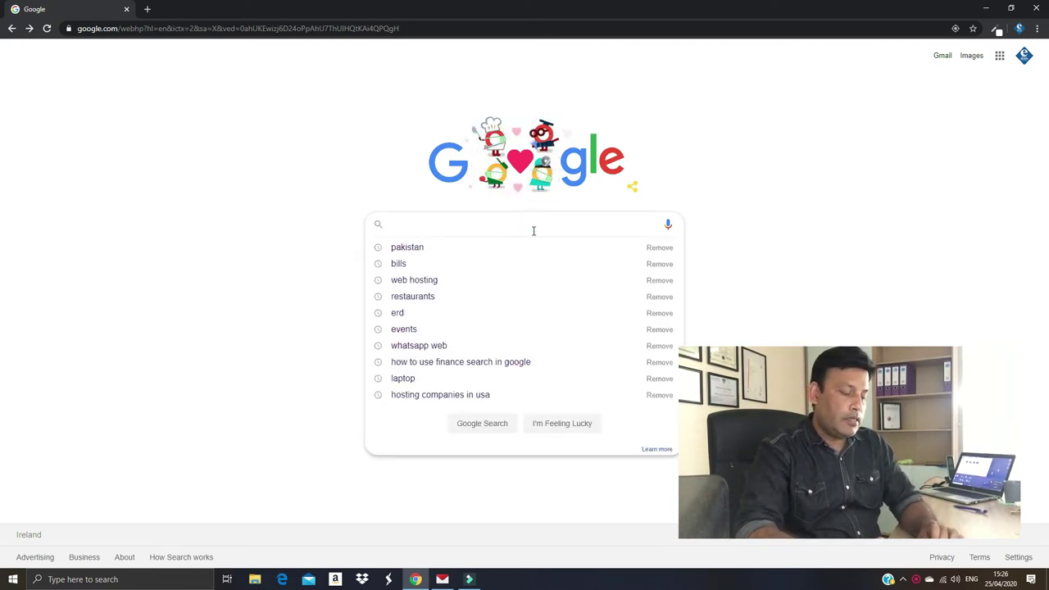
type("cm to inches")
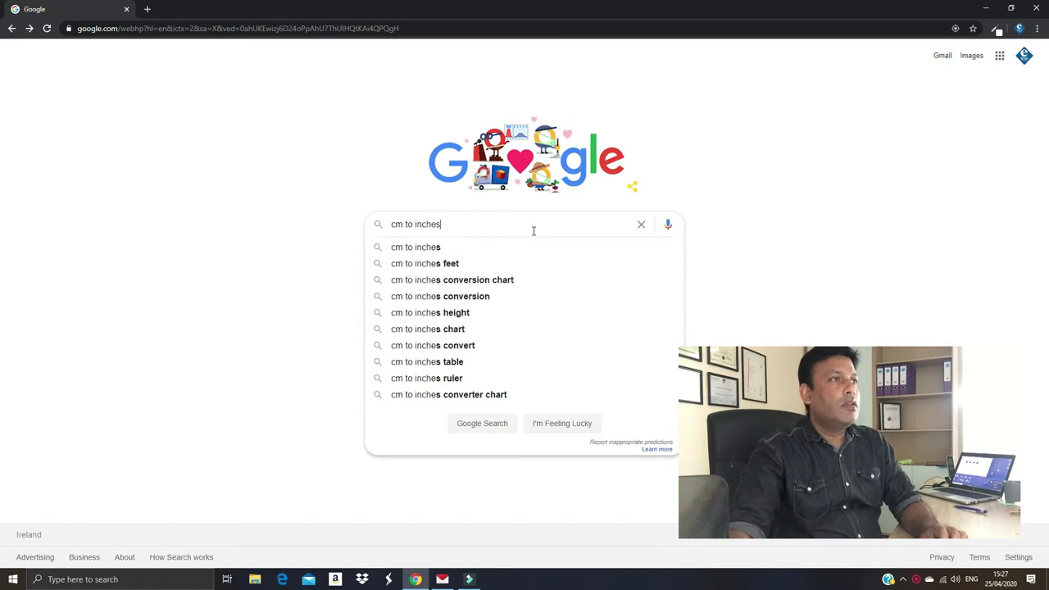
key("Return")
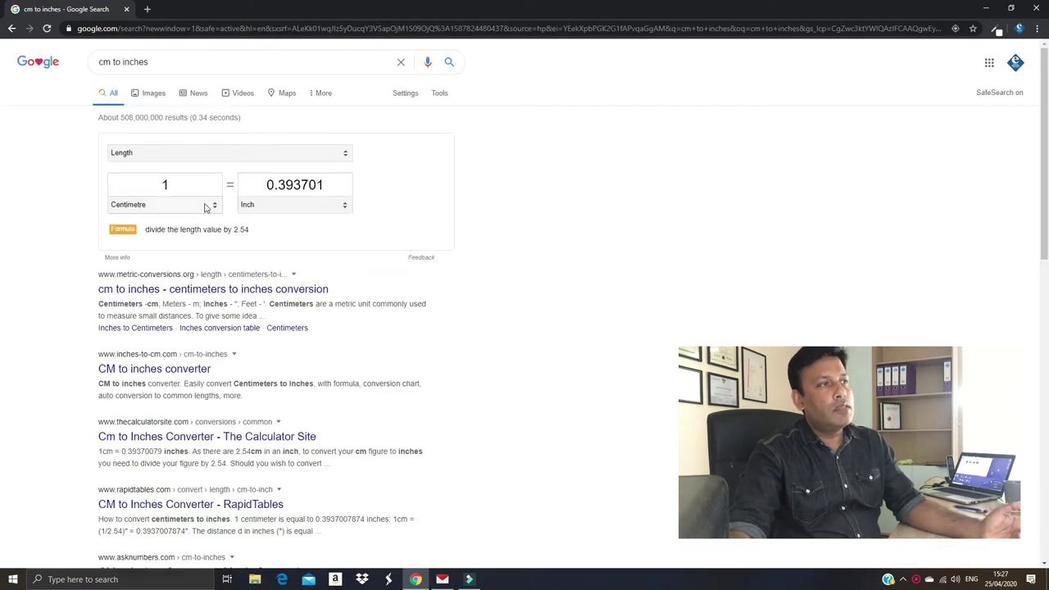
- Switch the converter units from Centimetre/Inch to Kilometre and Mile, giving 0.621371
left_click(215, 207)
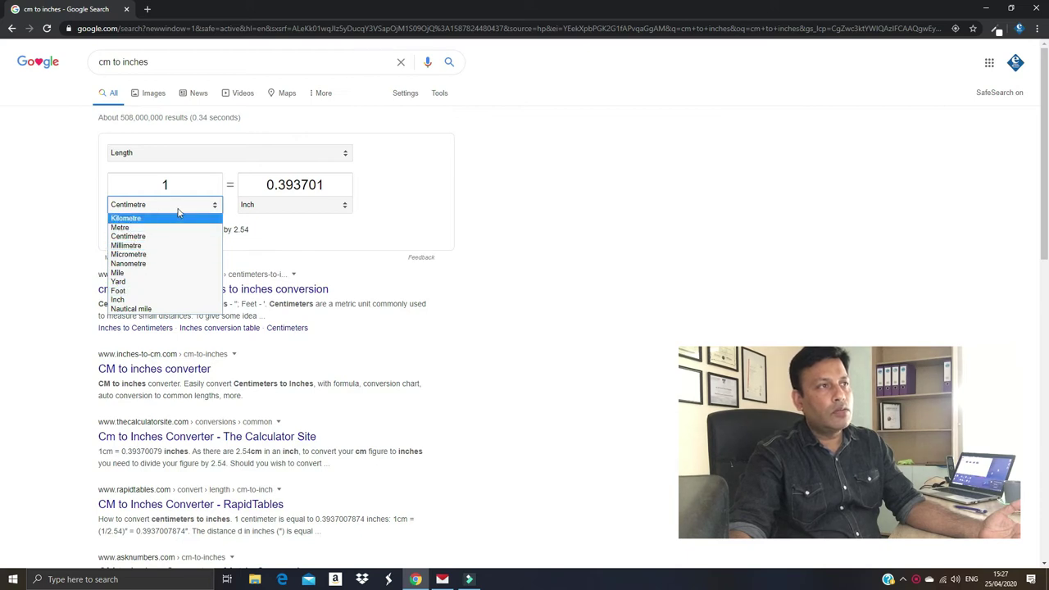
left_click(333, 205)
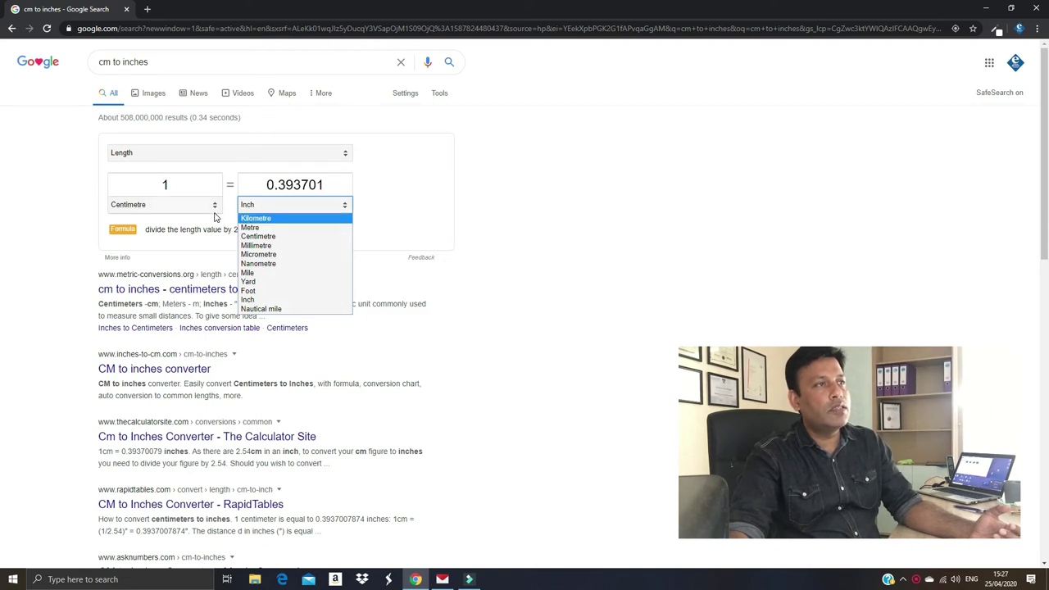
left_click(386, 210)
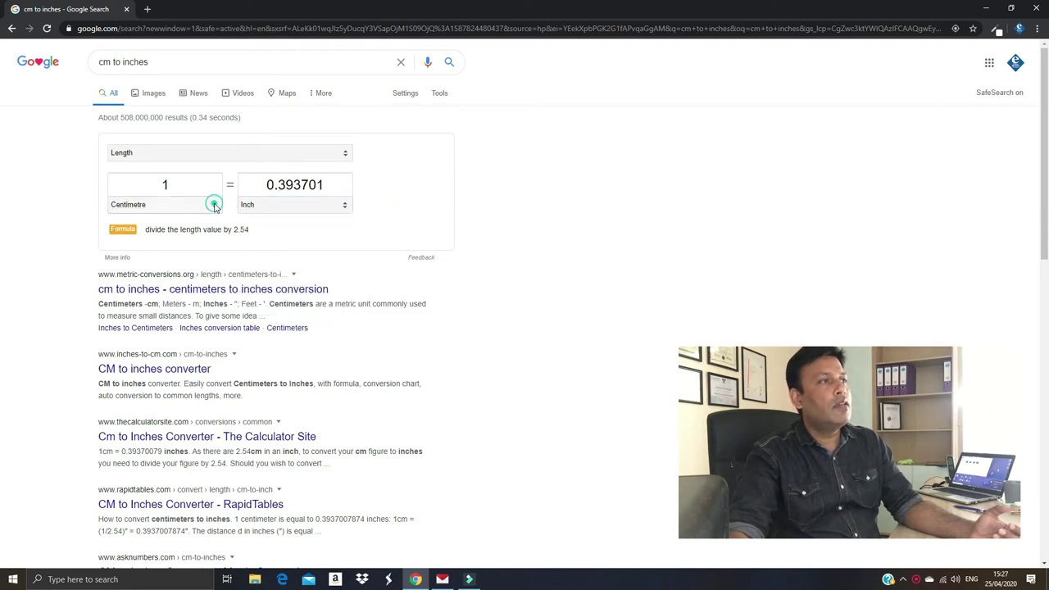
left_click(215, 205)
left_click(168, 218)
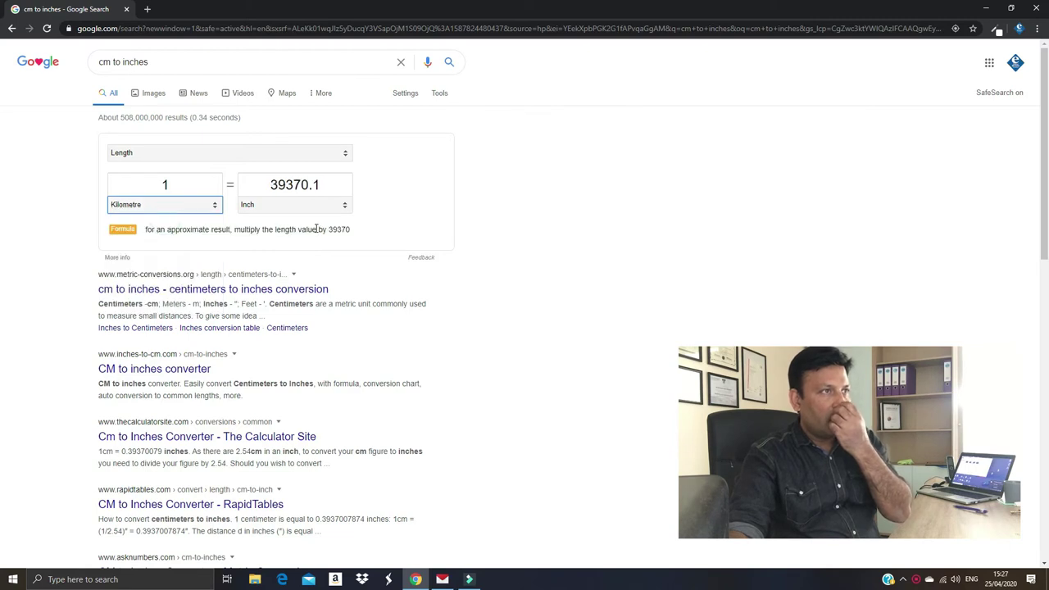
left_click(334, 210)
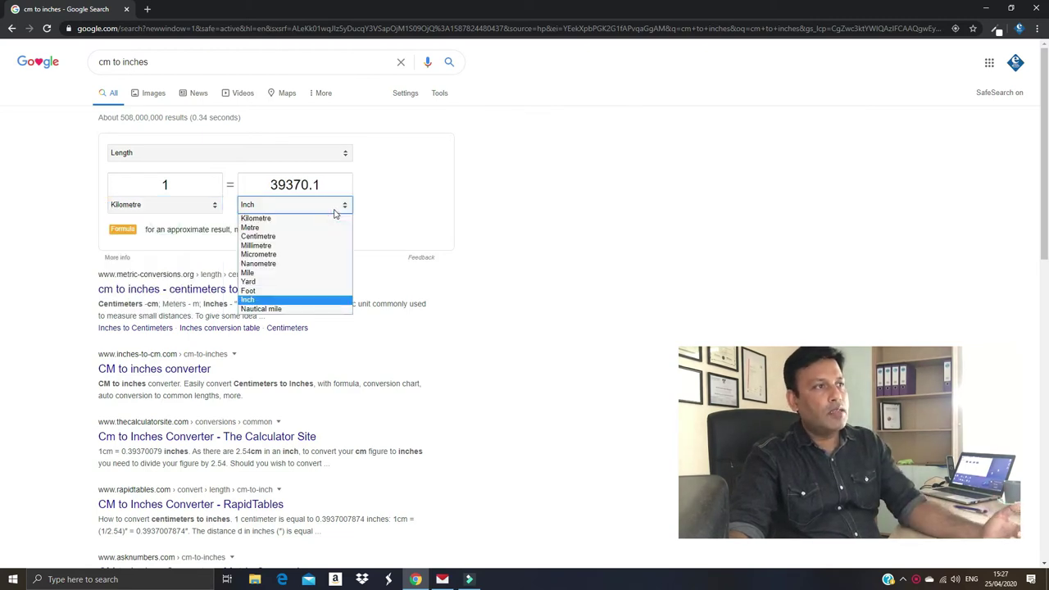
left_click(318, 273)
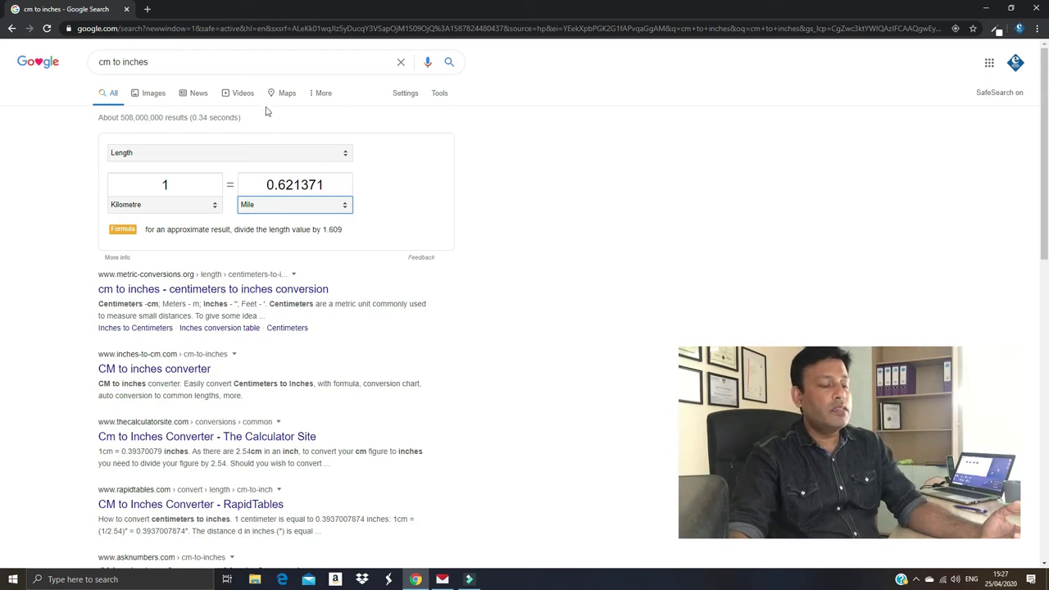
- Replace the query with a 'bit to byte' search for the storage converter
triple_click(115, 62)
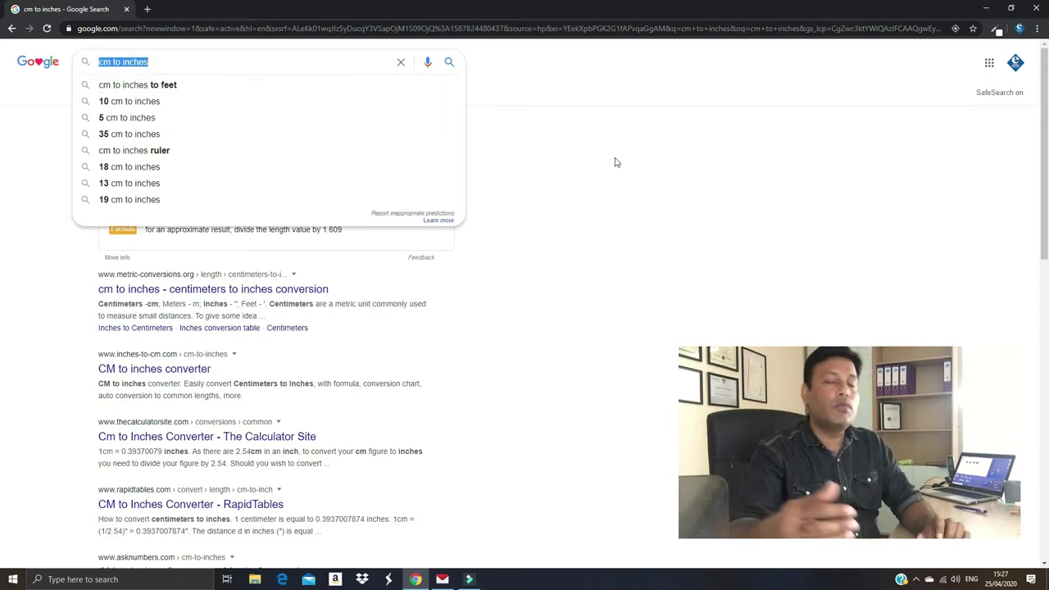
key("BackSpace")
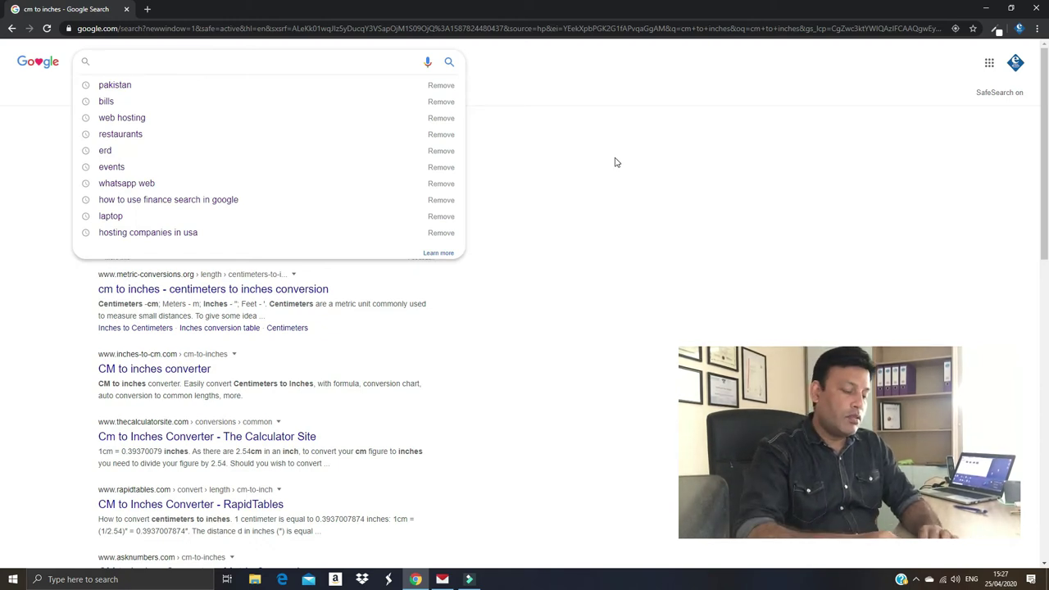
type("bit to b")
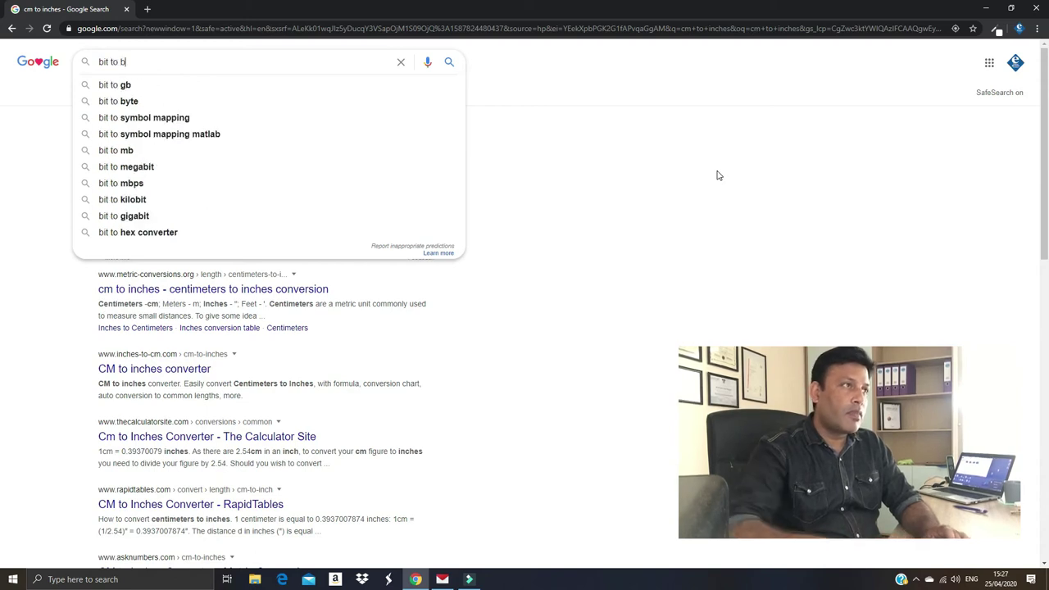
type("y")
key("Down")
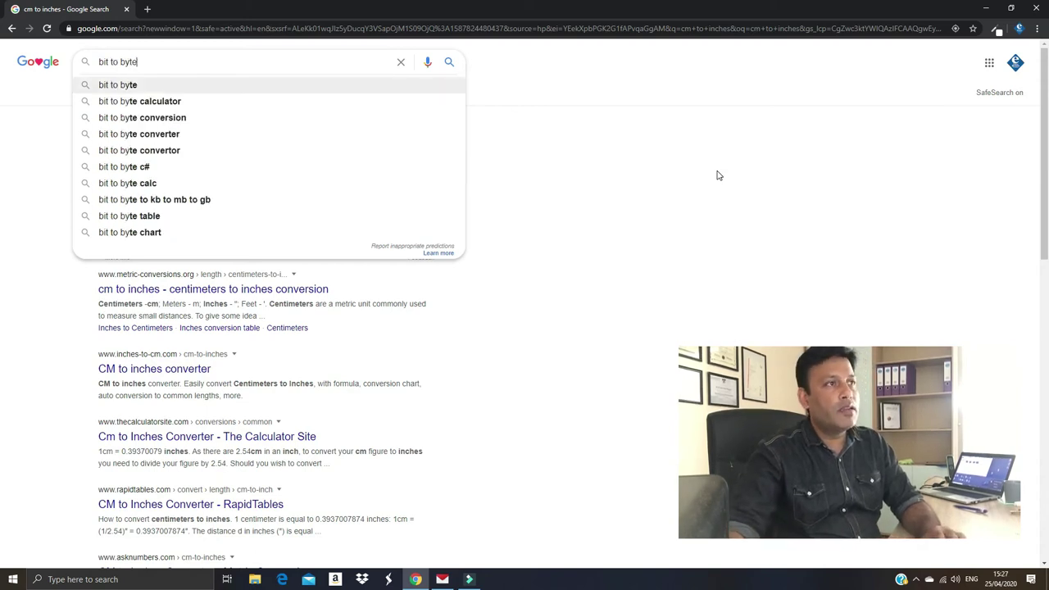
key("Return")
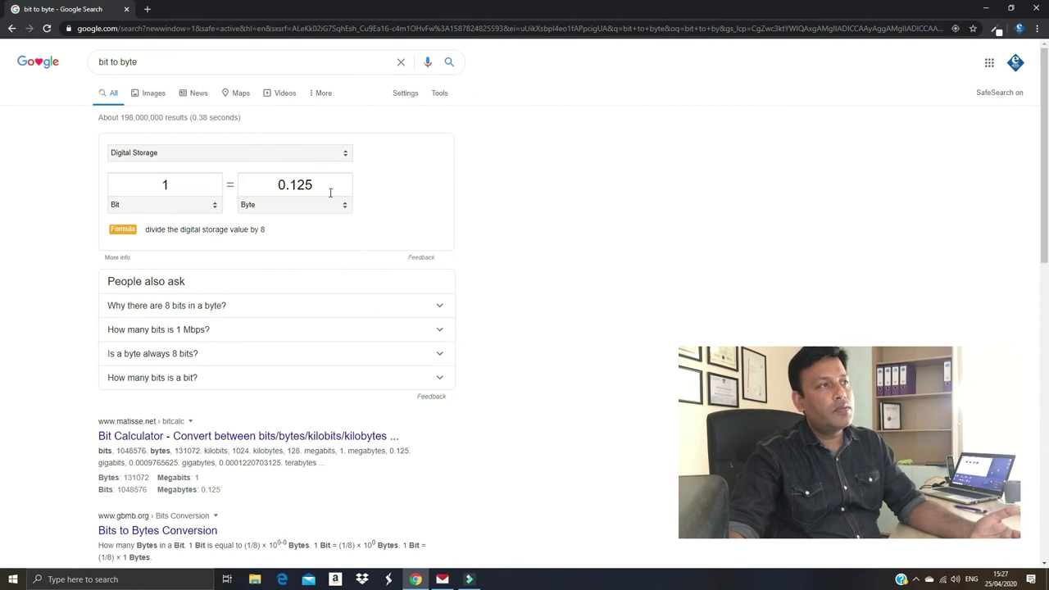
- Change the converter's source unit from Bit to Byte
left_click(215, 210)
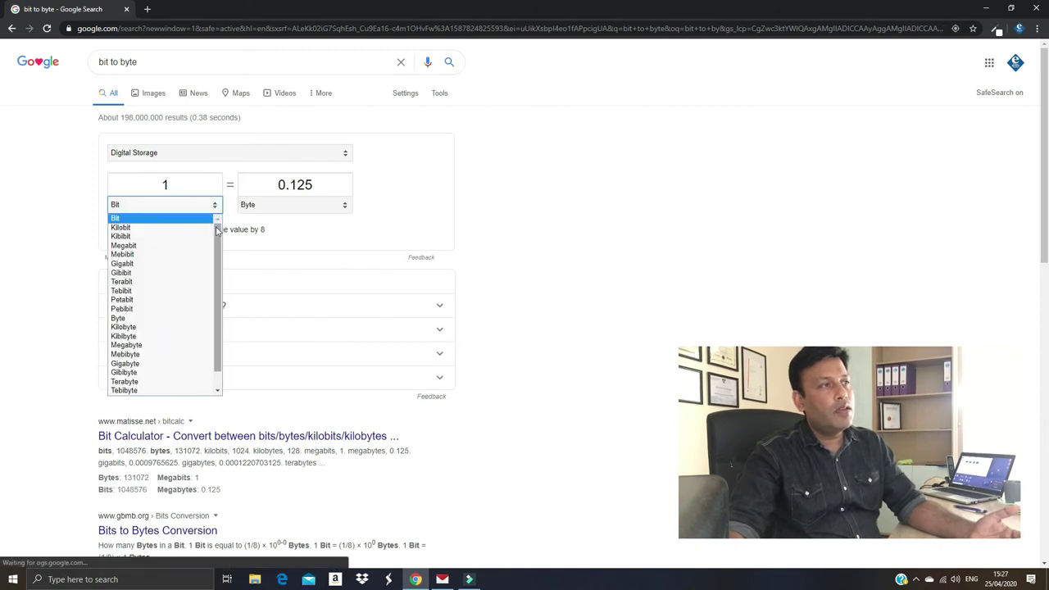
scroll(213, 238, "down", 3)
left_click_drag(220, 246, 159, 234)
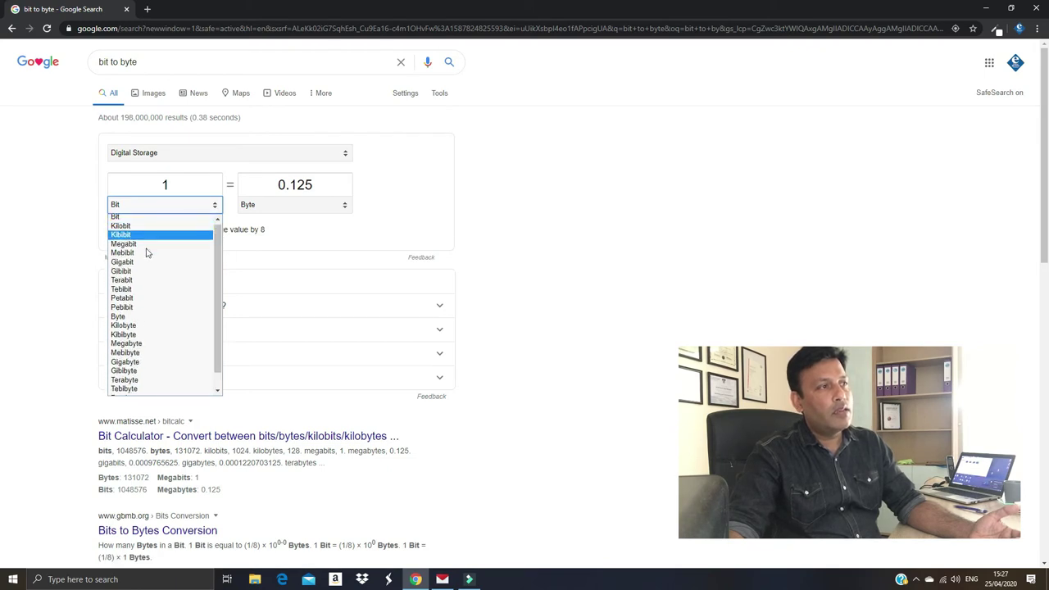
left_click(136, 317)
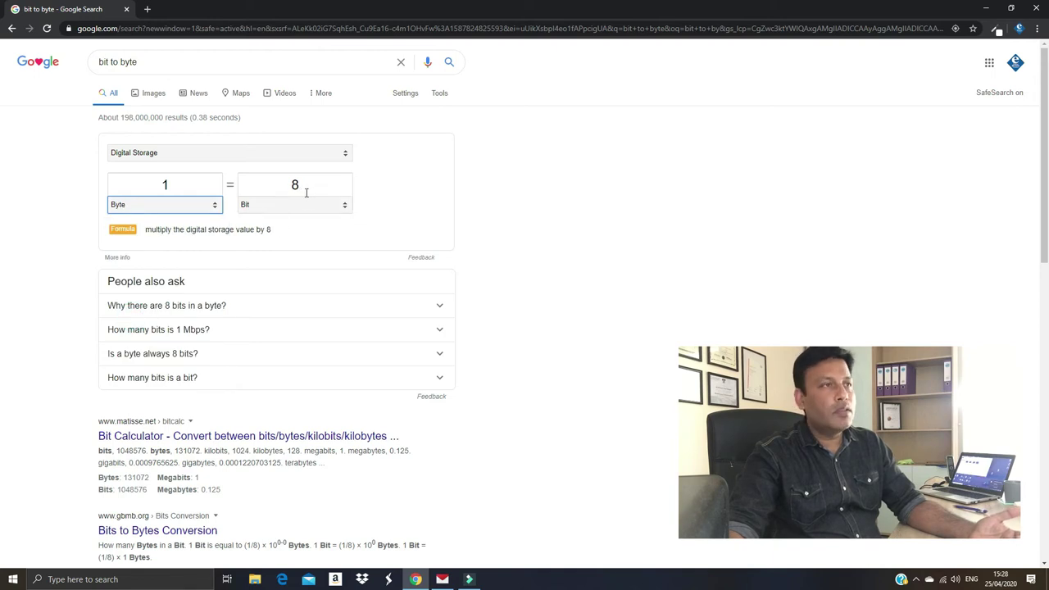
left_click(347, 207)
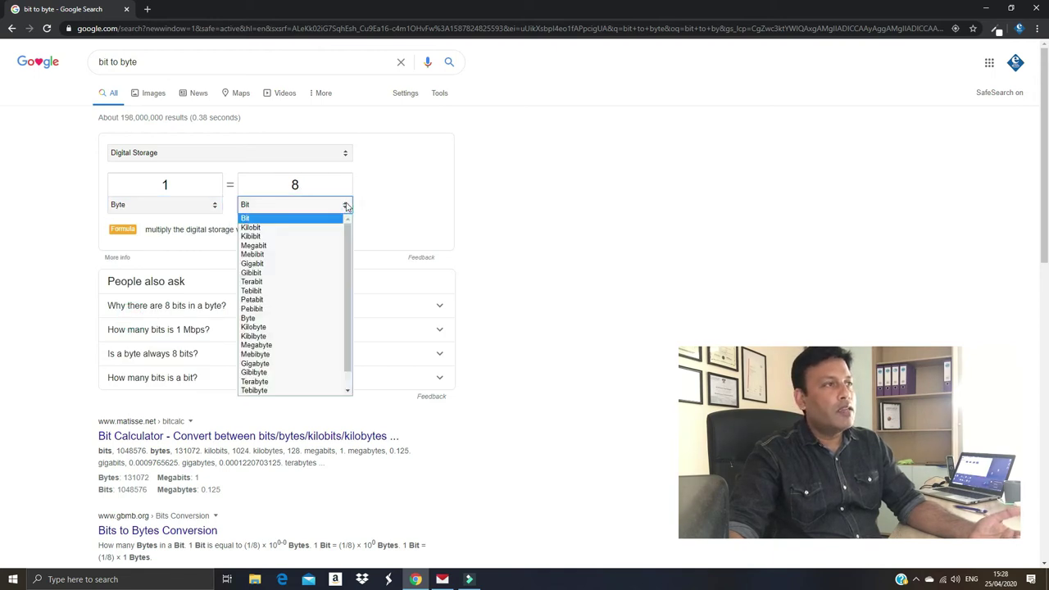
left_click(205, 204)
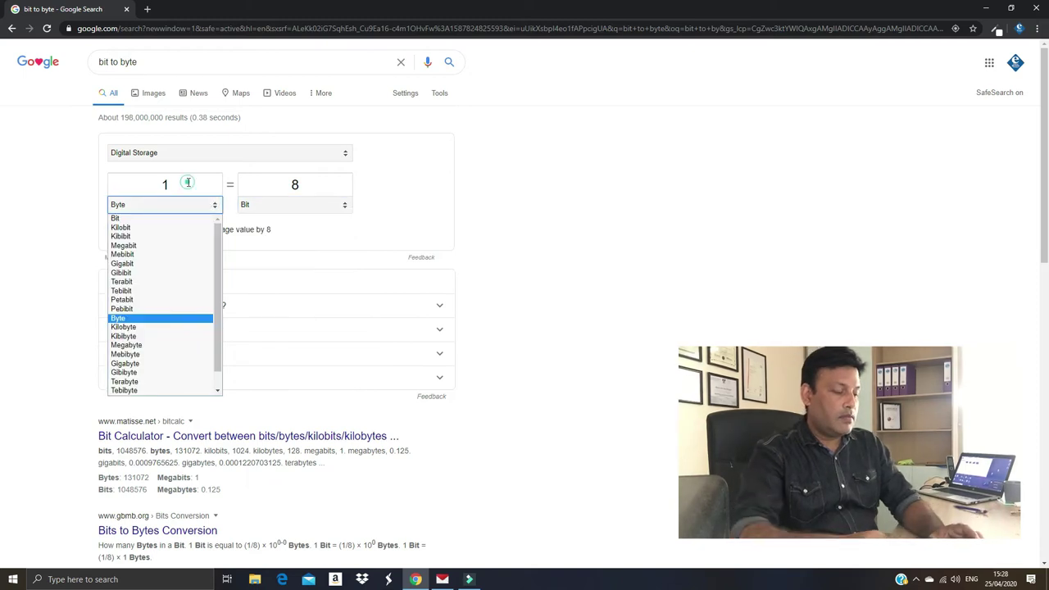
- Enter 1000 bytes and choose Megabit as the target unit, giving 0.008
left_click(182, 183)
type("1")
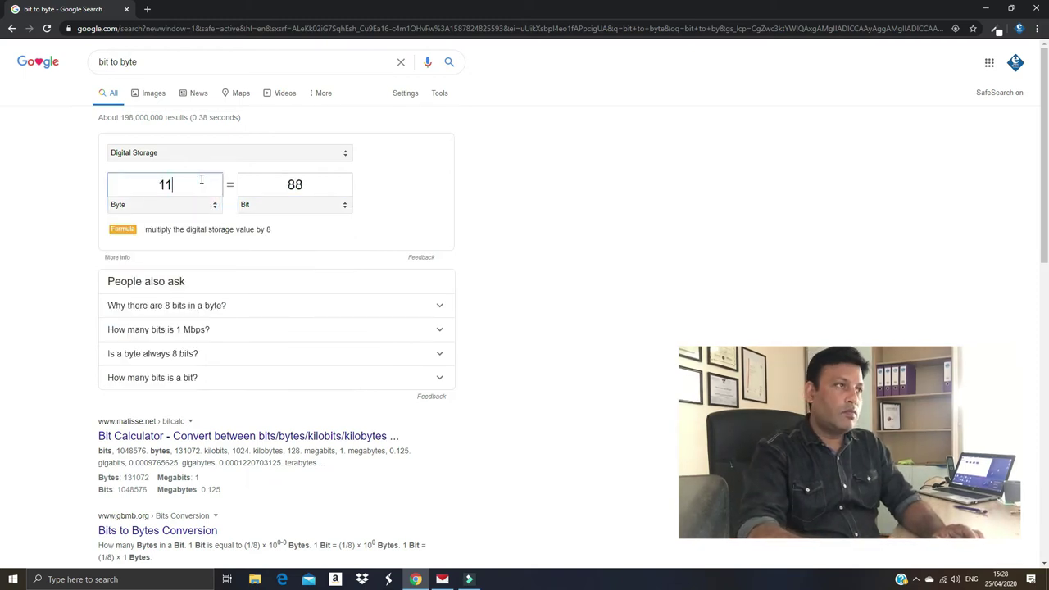
key("BackSpace")
key("BackSpace")
type("1000")
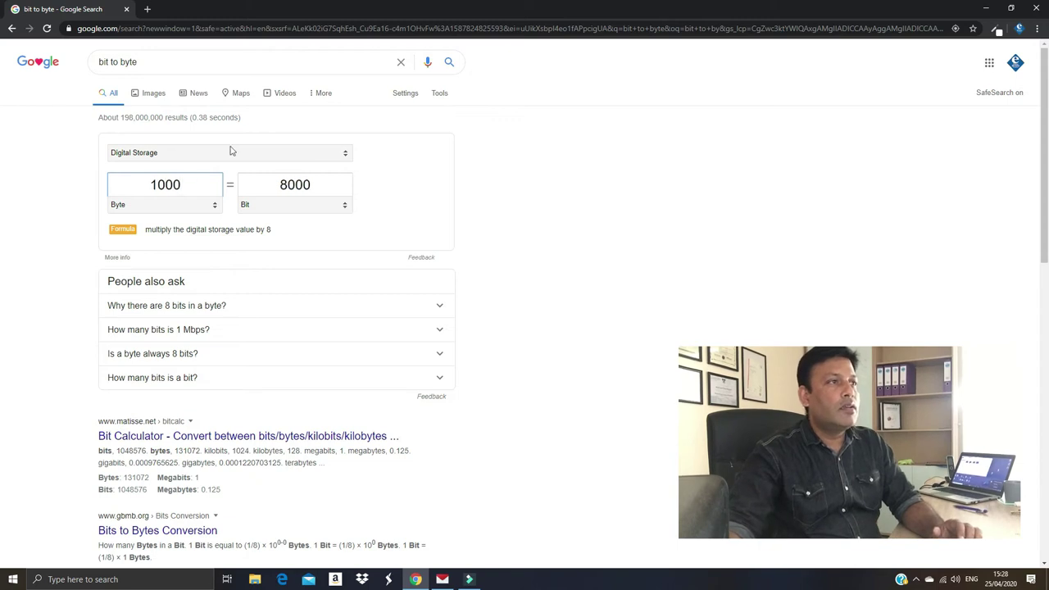
left_click(311, 207)
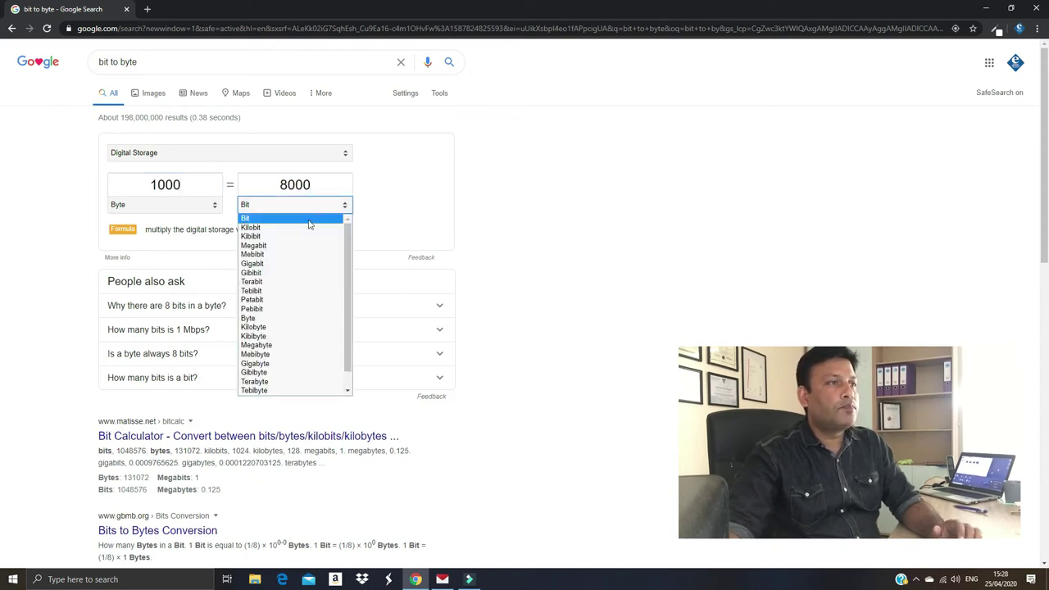
mouse_move(346, 246)
left_mouse_down()
mouse_move(344, 281)
mouse_move(345, 264)
left_mouse_up()
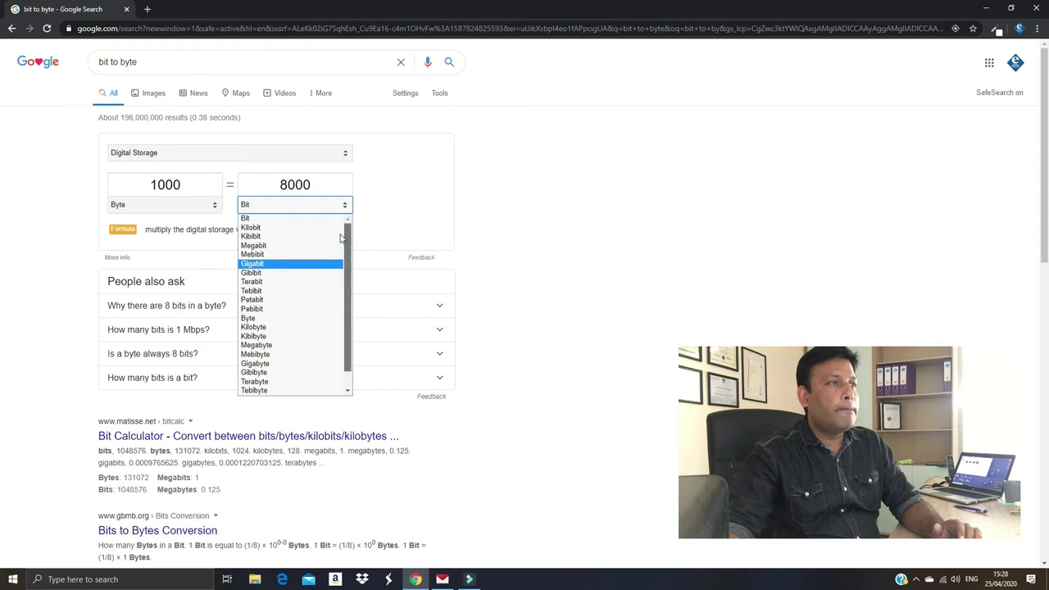
left_click(278, 245)
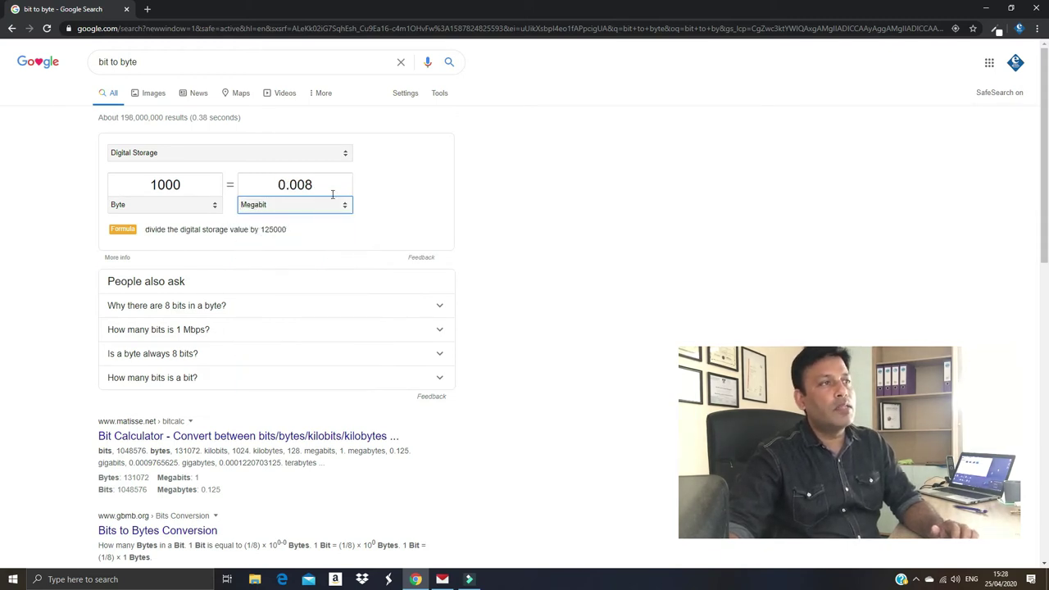
left_click(265, 210)
left_click(165, 185)
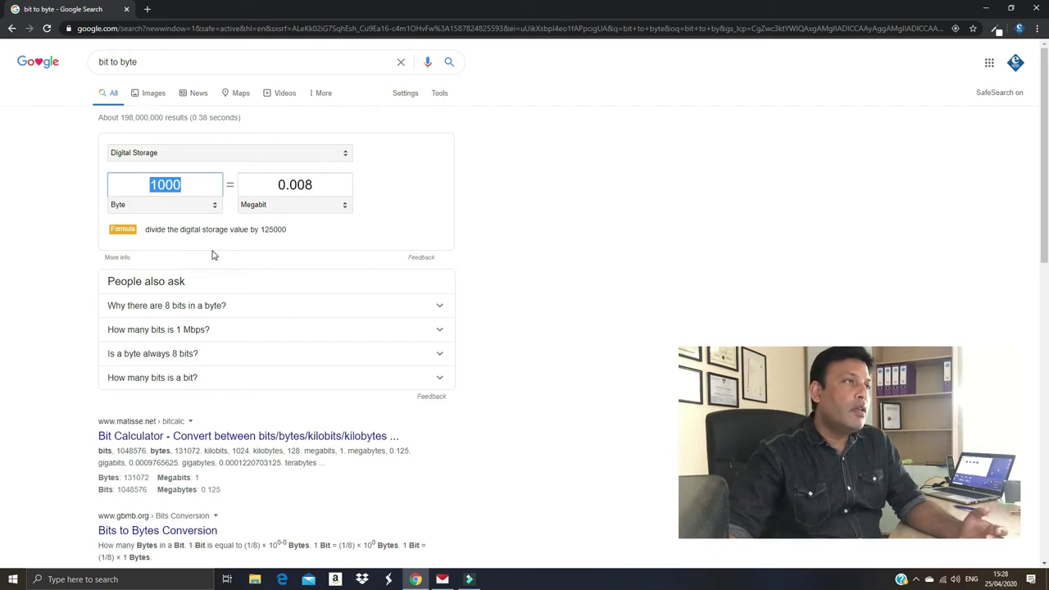
left_click(156, 66)
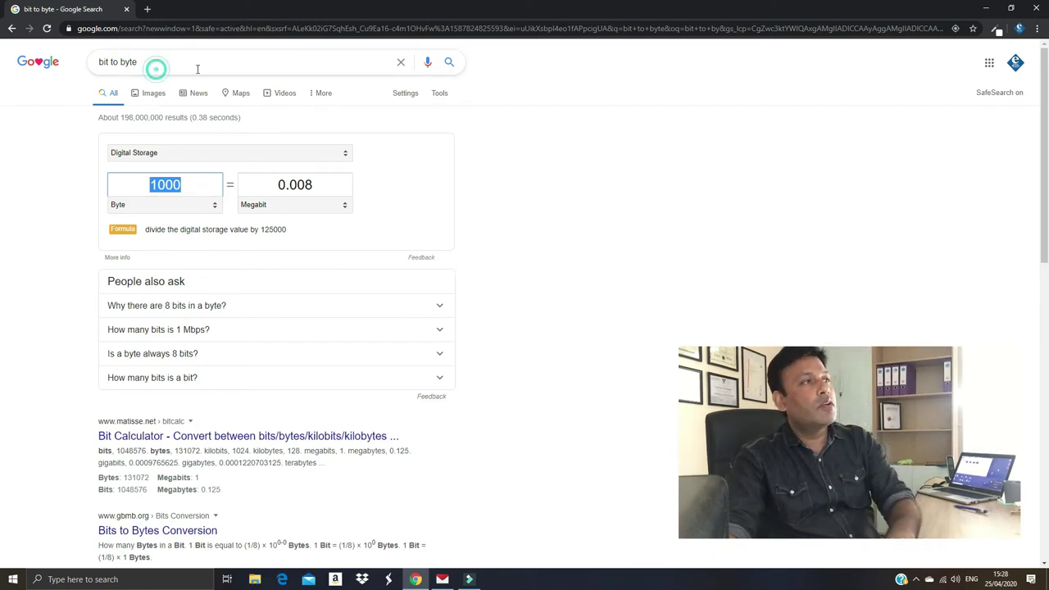
- Replace the old query with 'color picker' and search, bringing up the Colour picker widget
key("BackSpace")
key("BackSpace")
key("BackSpace")
left_click(707, 234)
left_click(247, 63)
type("ic")
key("BackSpace")
key("BackSpace")
key("BackSpace")
type("colo")
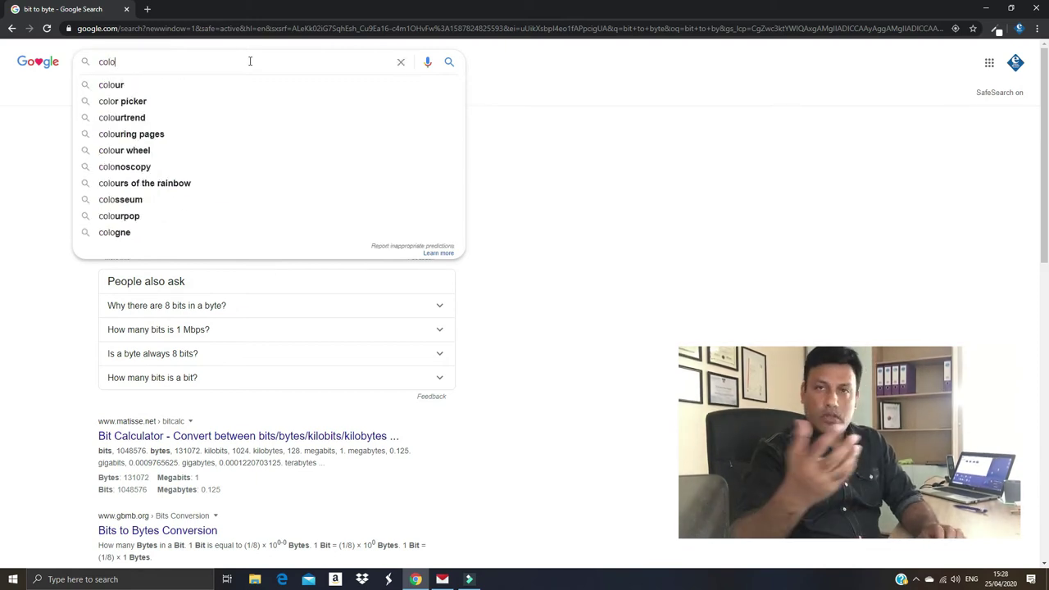
type("r")
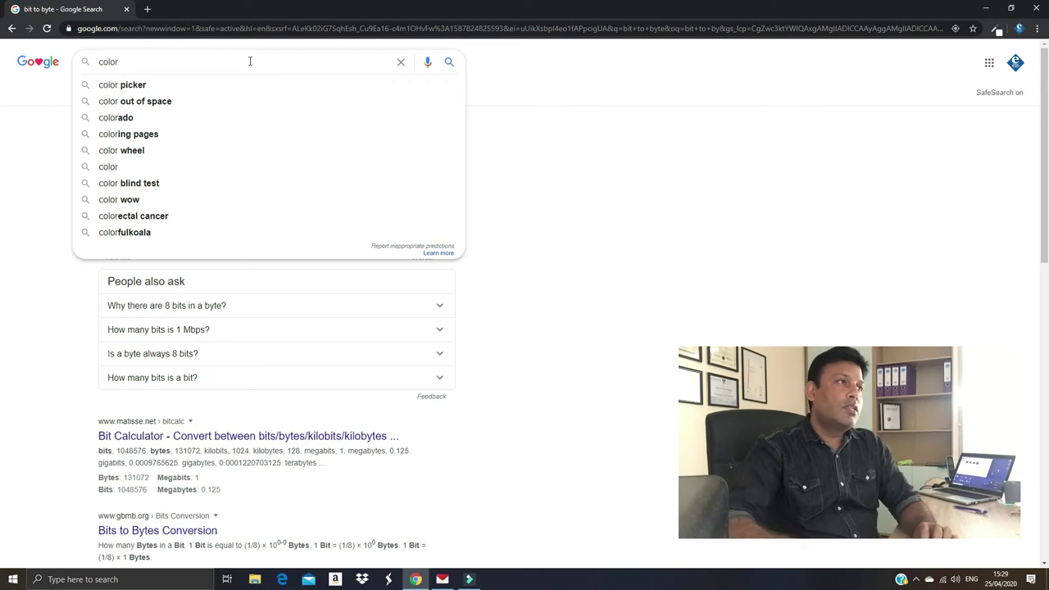
type(" picker")
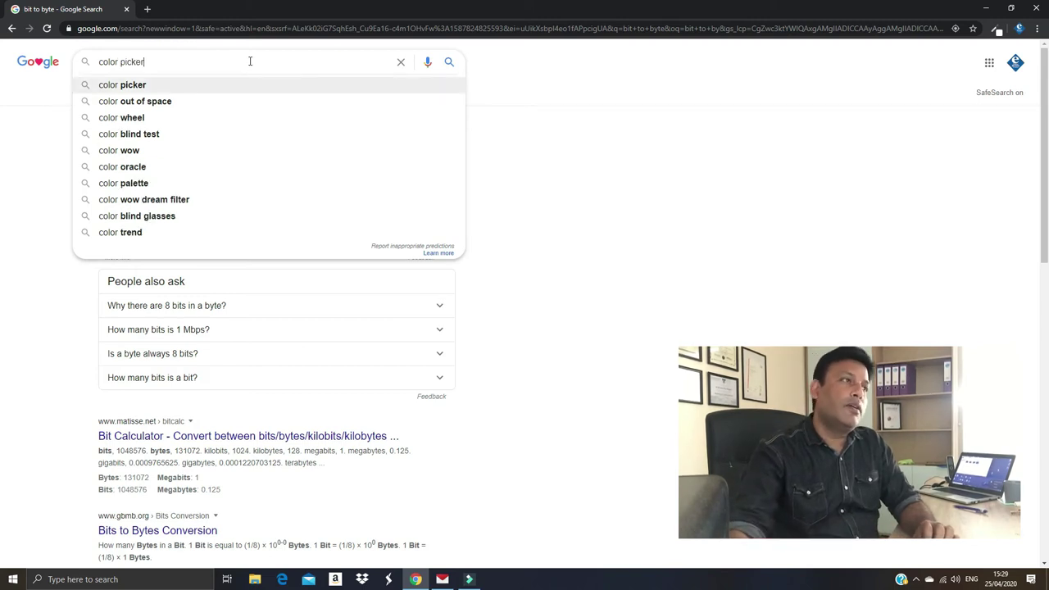
key("Return")
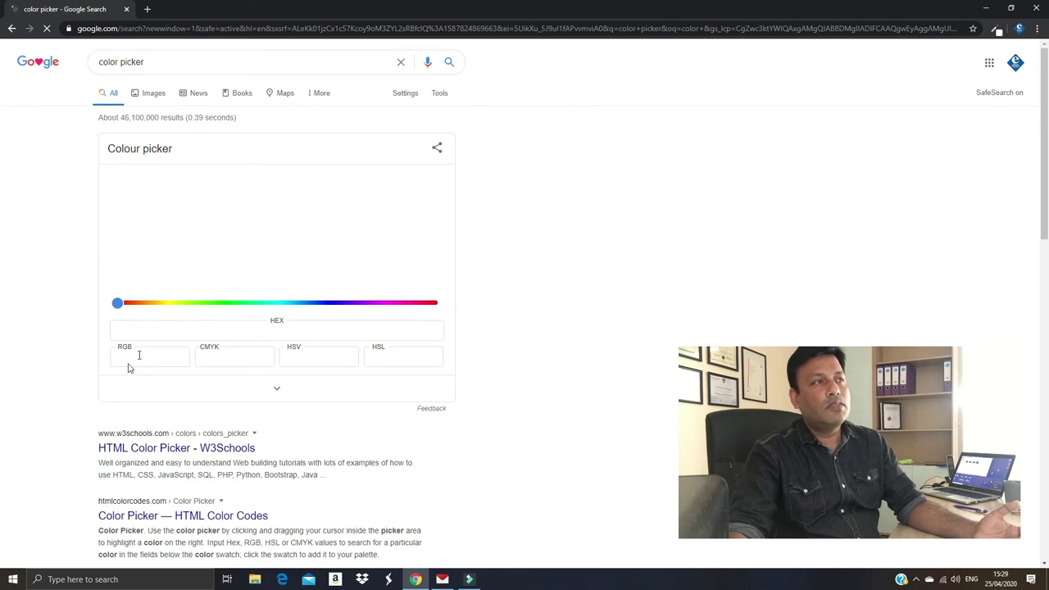
- Adjust the colour picker to bright green, HEX #8feb34 (RGB 143, 235, 52)
left_click(148, 199)
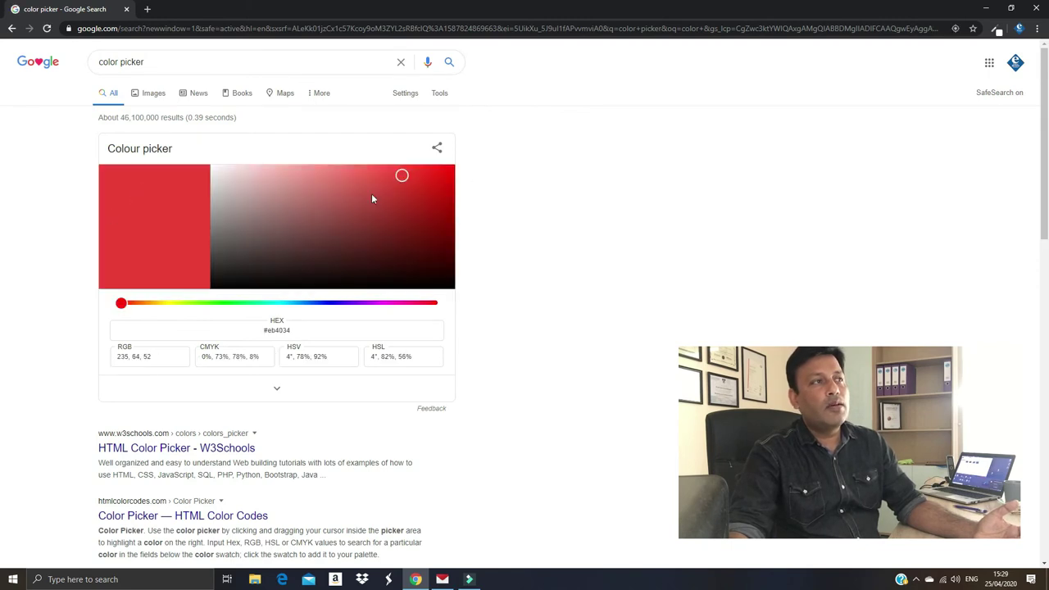
left_click_drag(403, 178, 438, 213)
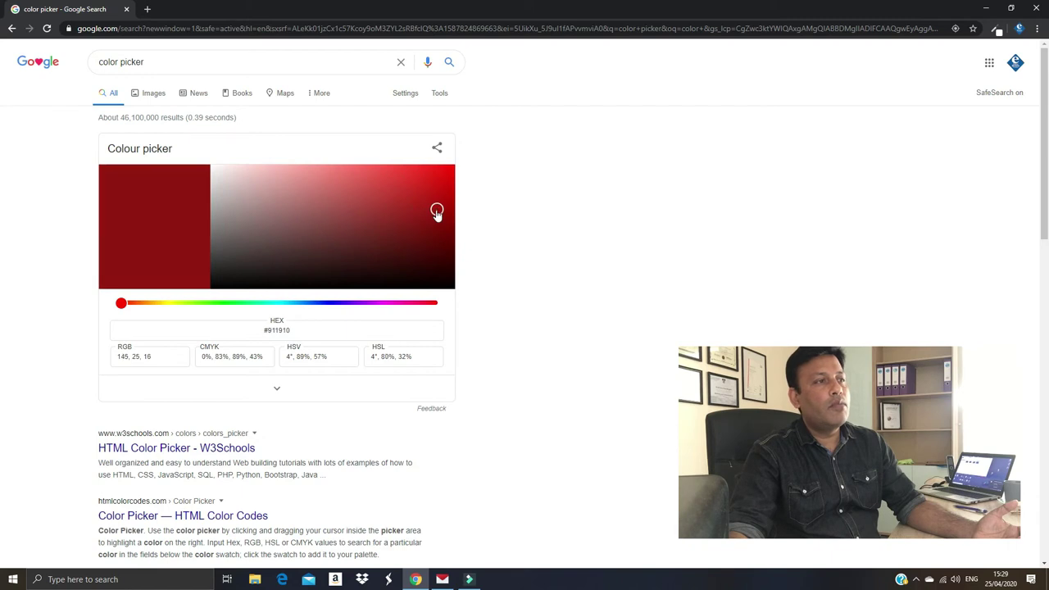
left_click_drag(337, 218, 309, 220)
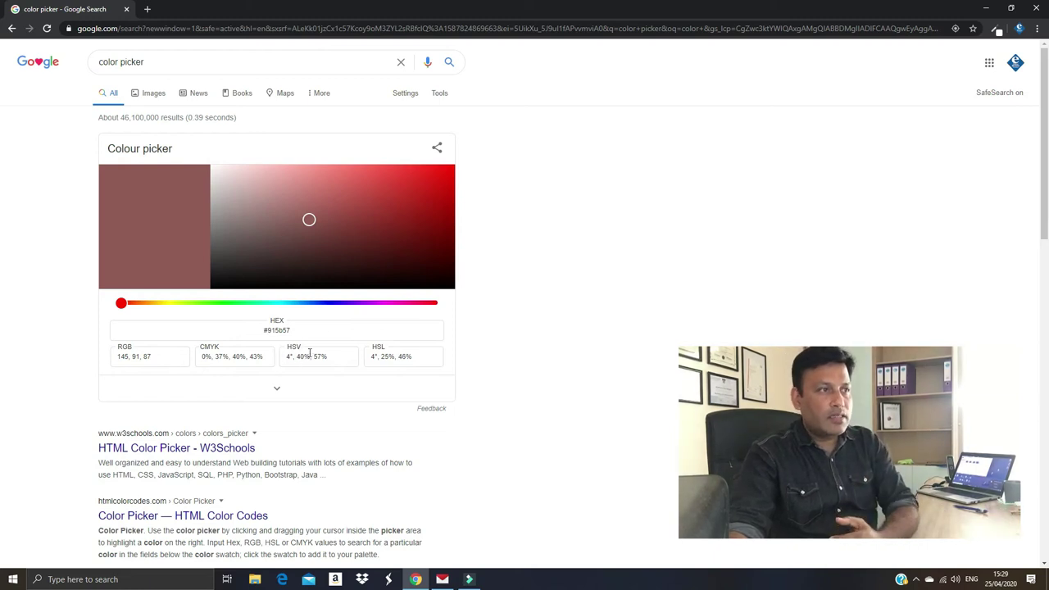
left_click_drag(289, 331, 263, 330)
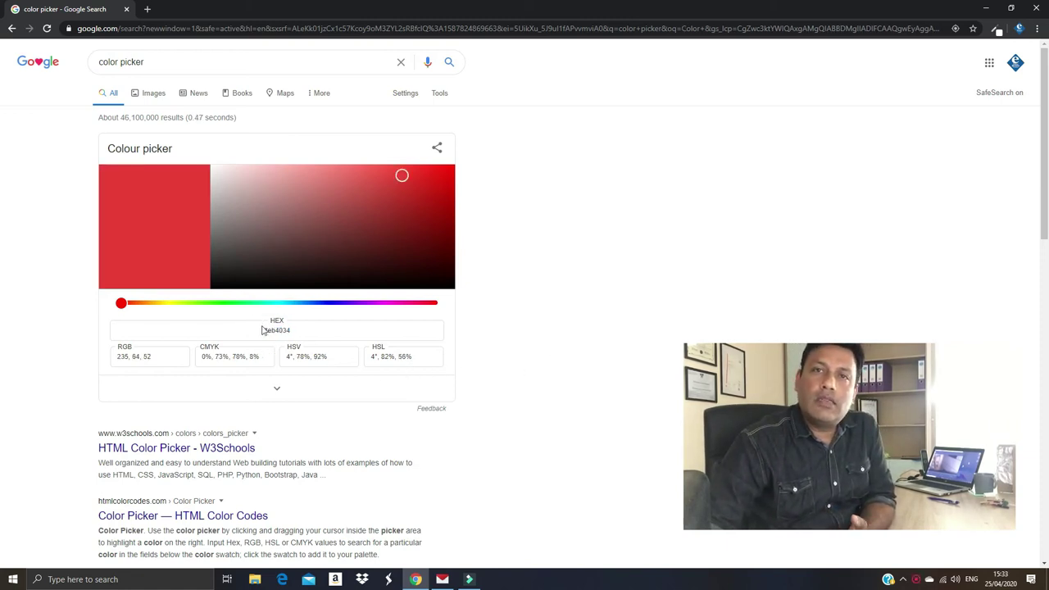
left_click(198, 303)
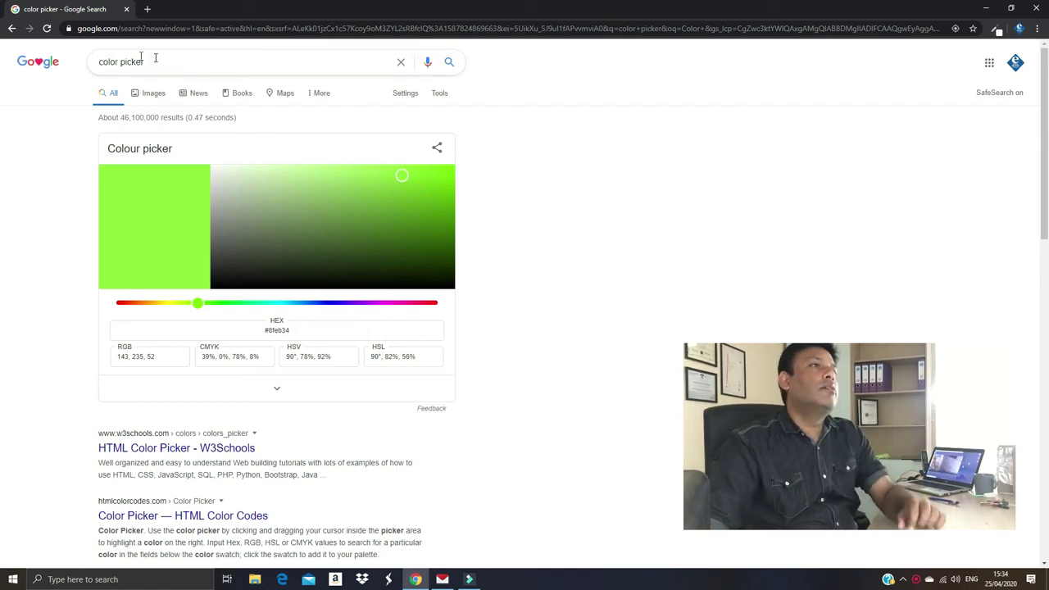
- Cut the address back to google.com/ and add 'finance' to load google.com/finance
left_click(161, 28)
left_click(162, 28)
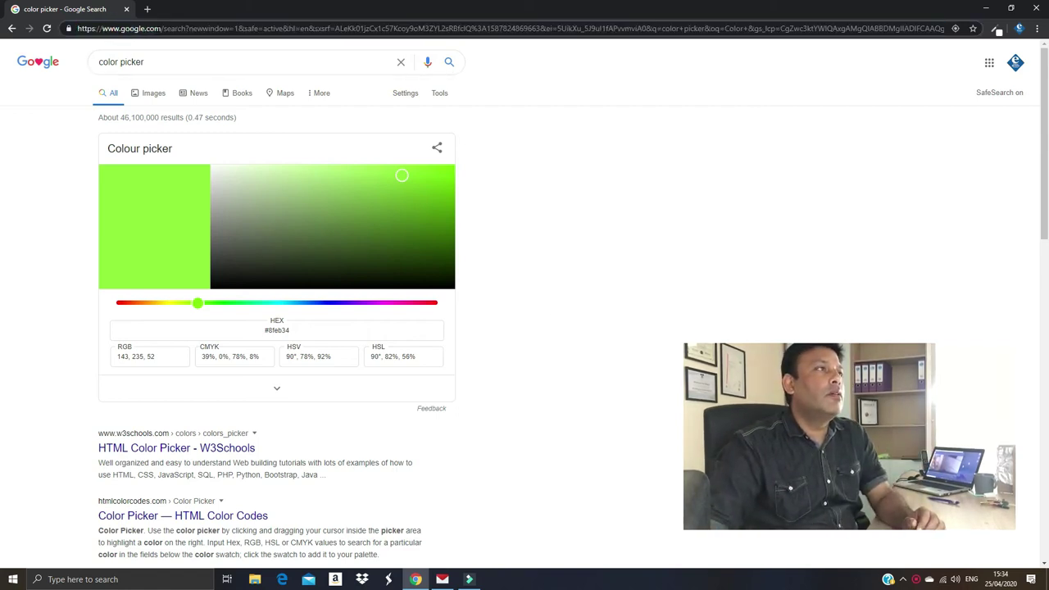
left_click_drag(161, 28, 295, 55)
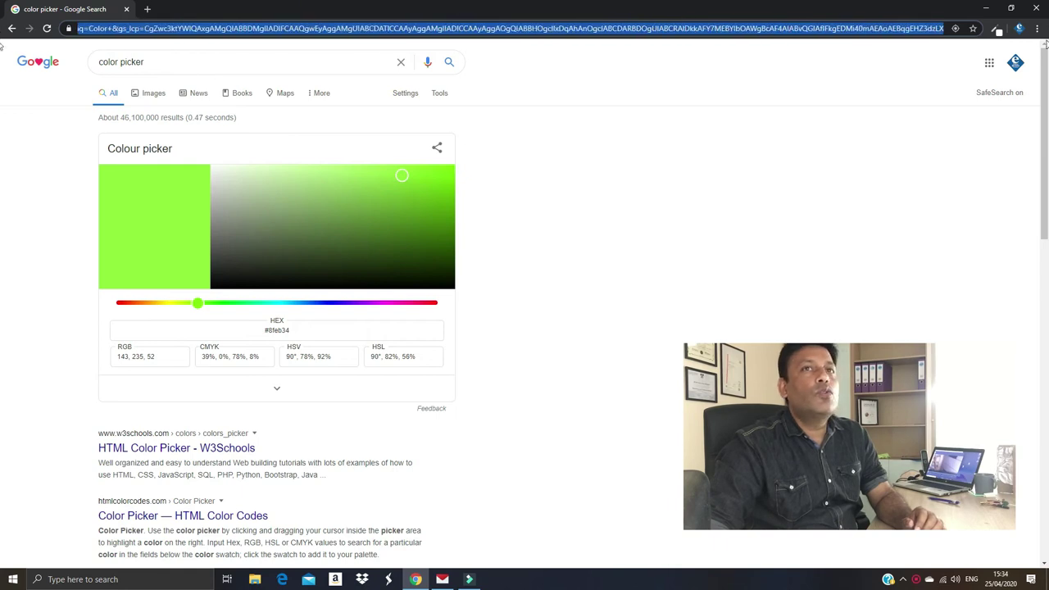
key("BackSpace")
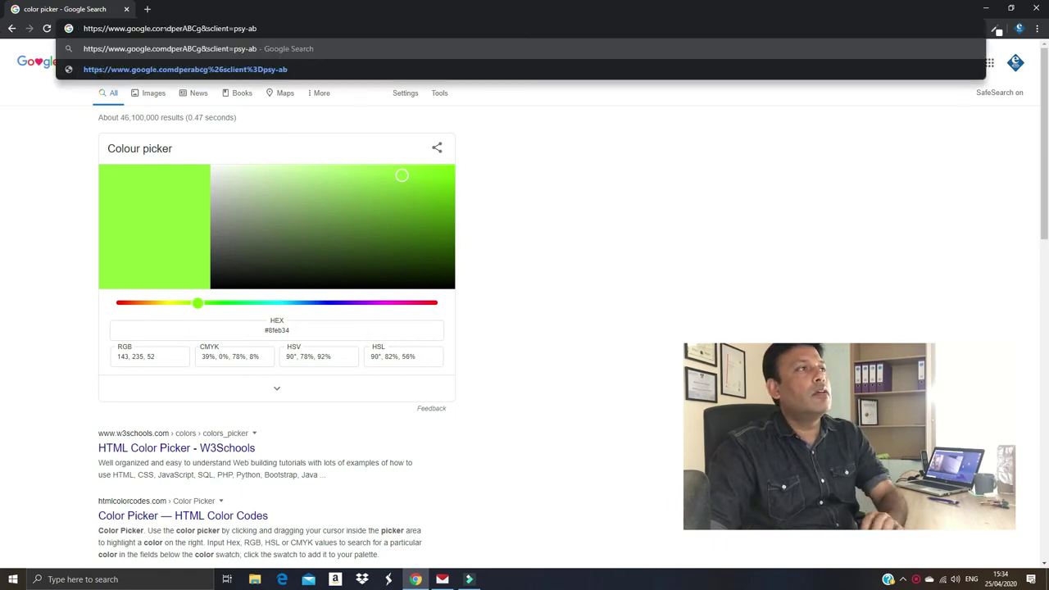
left_click_drag(166, 28, 610, 29)
key("BackSpace")
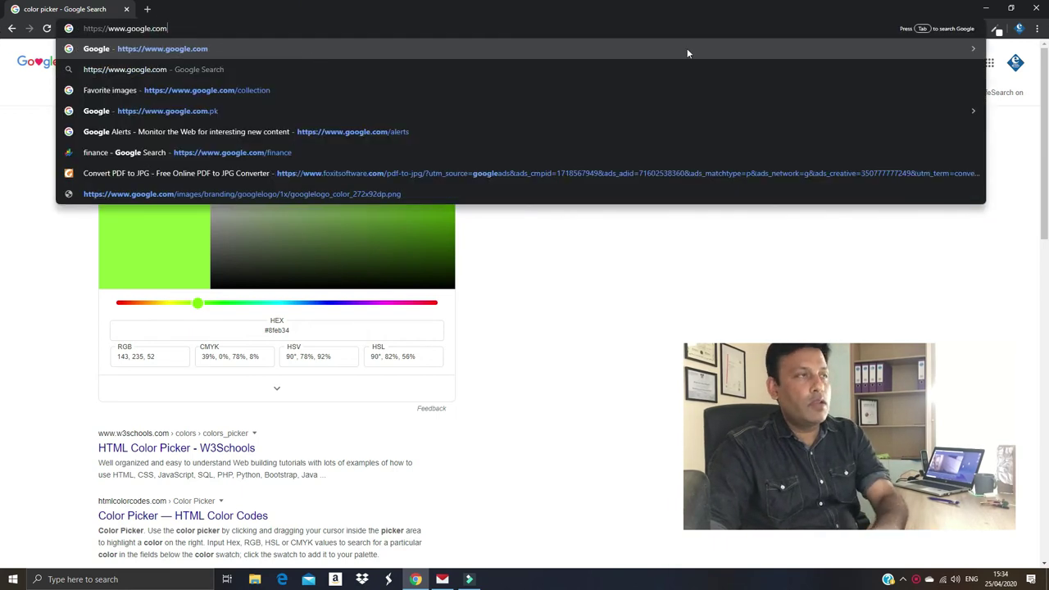
type("/")
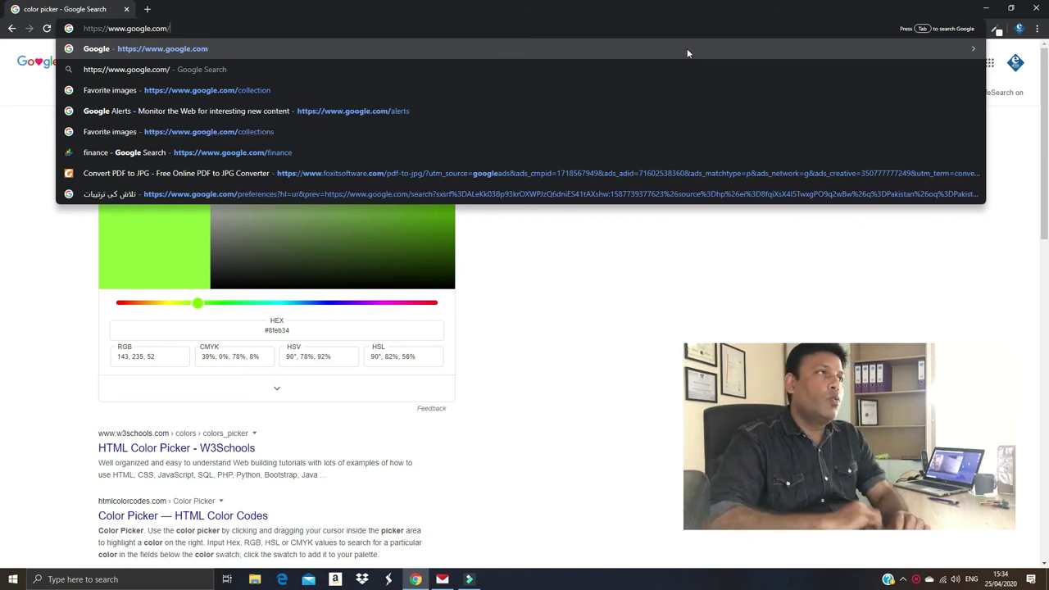
left_click(773, 276)
left_click(168, 28)
left_click(172, 28)
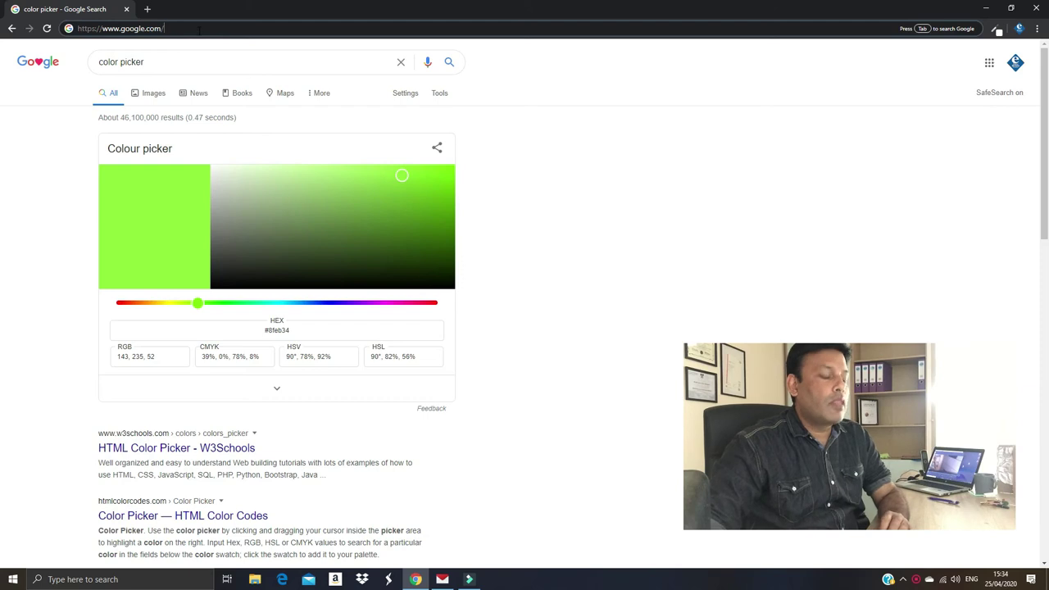
type("finance")
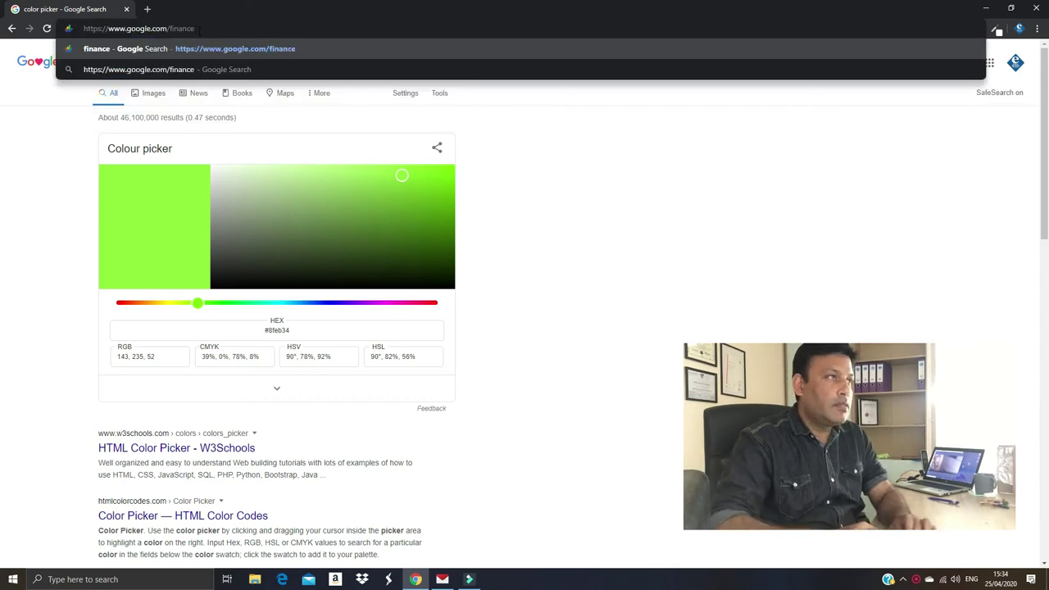
key("Return")
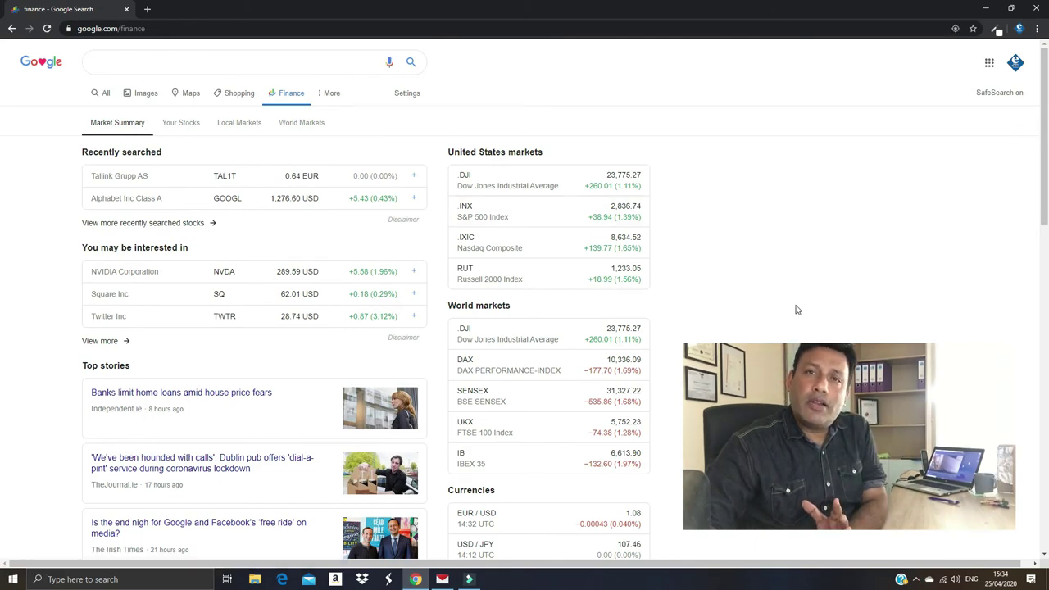
scroll(229, 205, "down", 1)
scroll(229, 205, "up", 1)
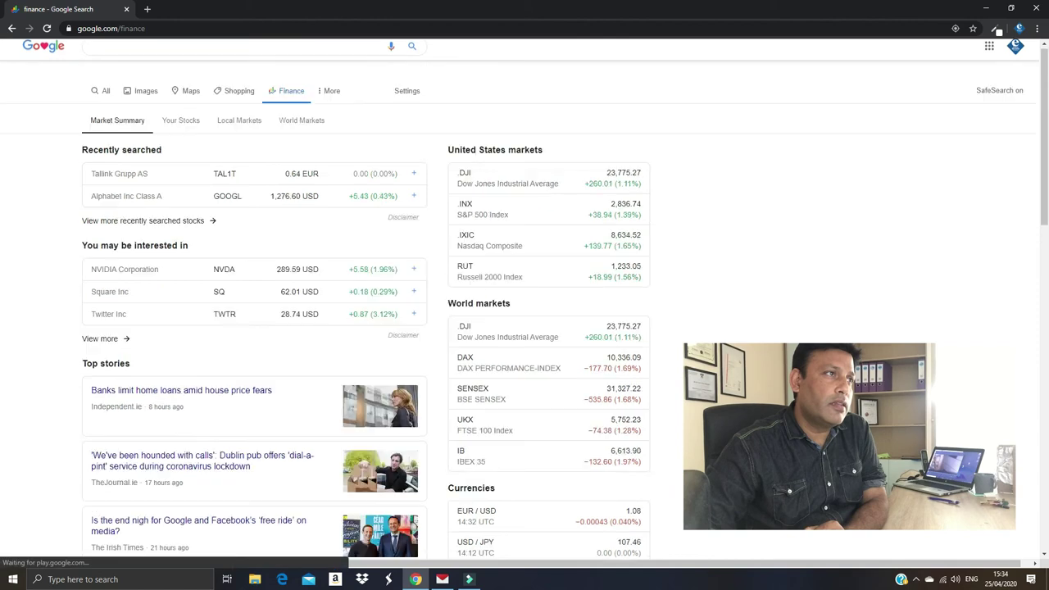
scroll(746, 259, "down", 3)
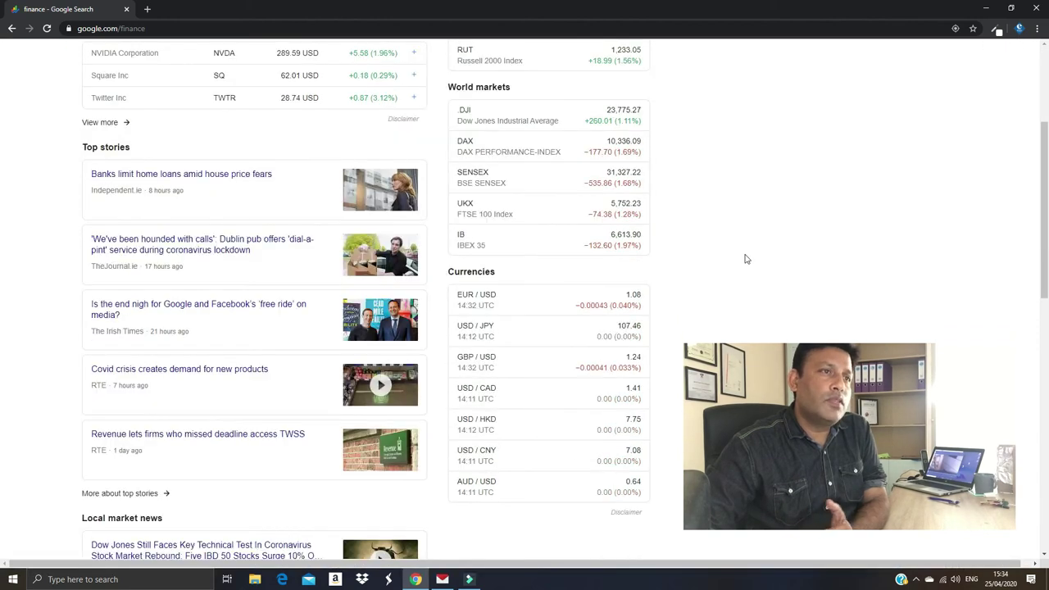
scroll(746, 259, "down", 2)
scroll(742, 238, "up", 3)
scroll(738, 218, "up", 2)
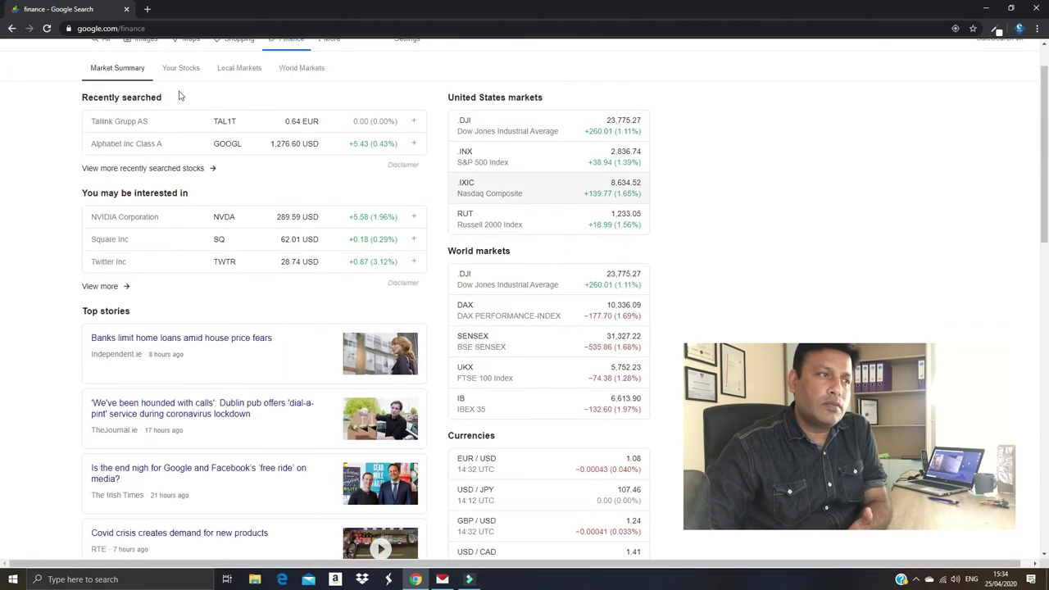
scroll(685, 187, "up", 1)
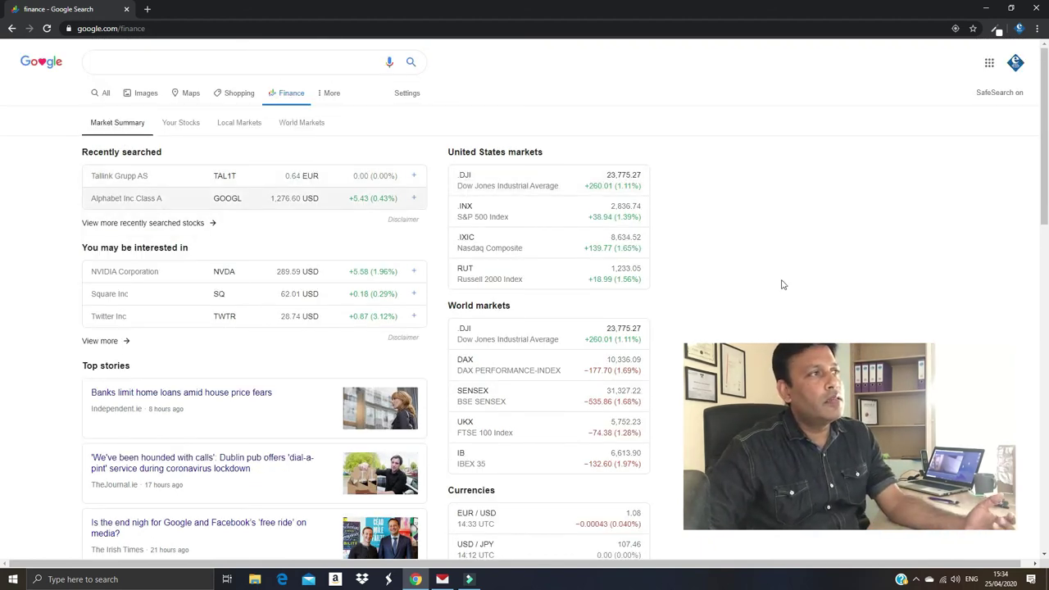
scroll(564, 344, "down", 2)
scroll(492, 271, "down", 2)
scroll(332, 288, "down", 2)
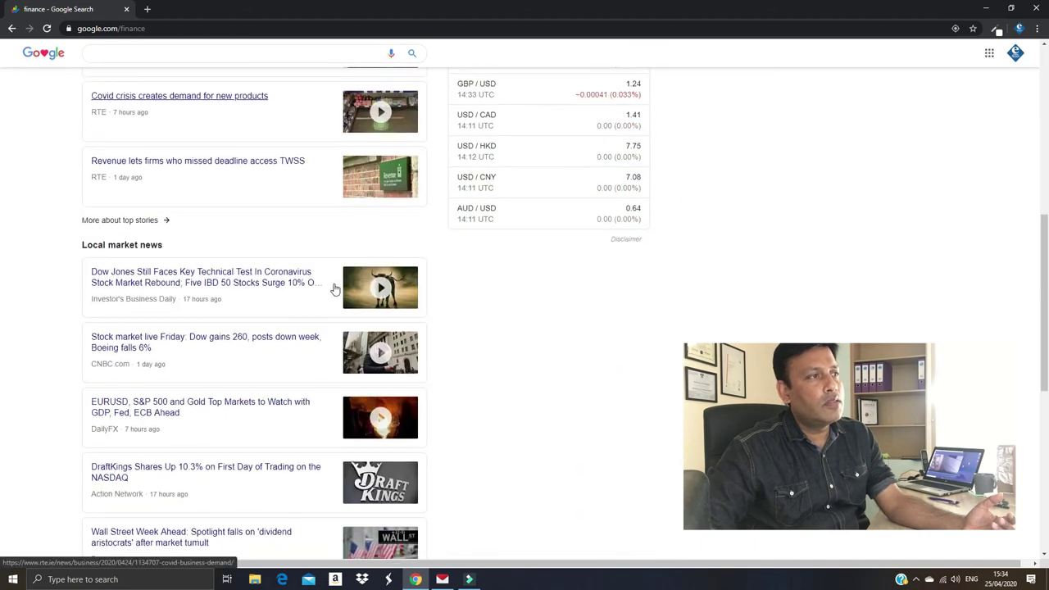
scroll(325, 290, "down", 1)
scroll(345, 295, "down", 3)
scroll(539, 298, "down", 1)
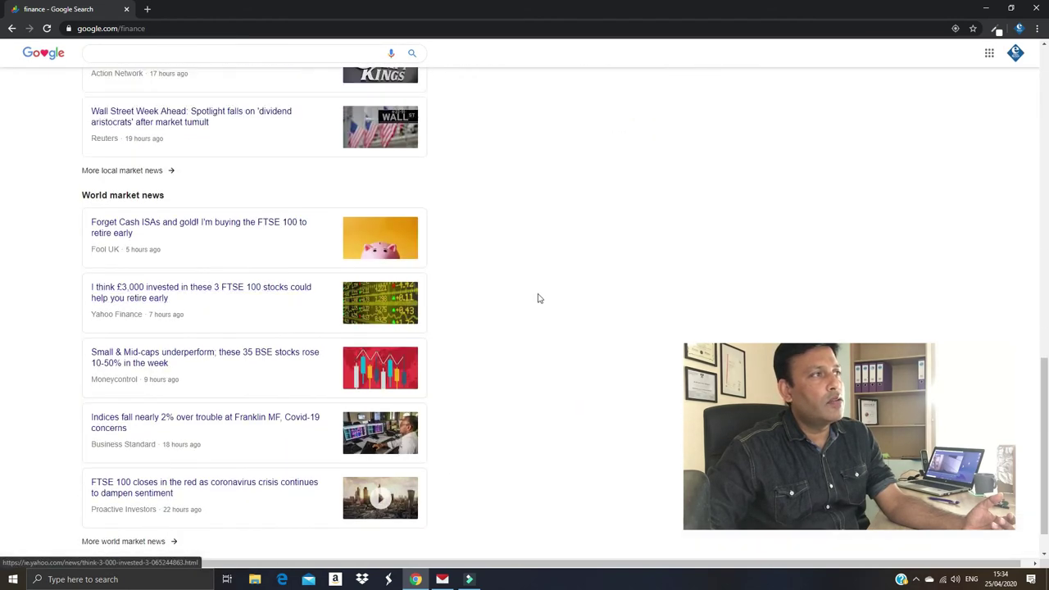
scroll(544, 300, "up", 7)
scroll(541, 303, "up", 4)
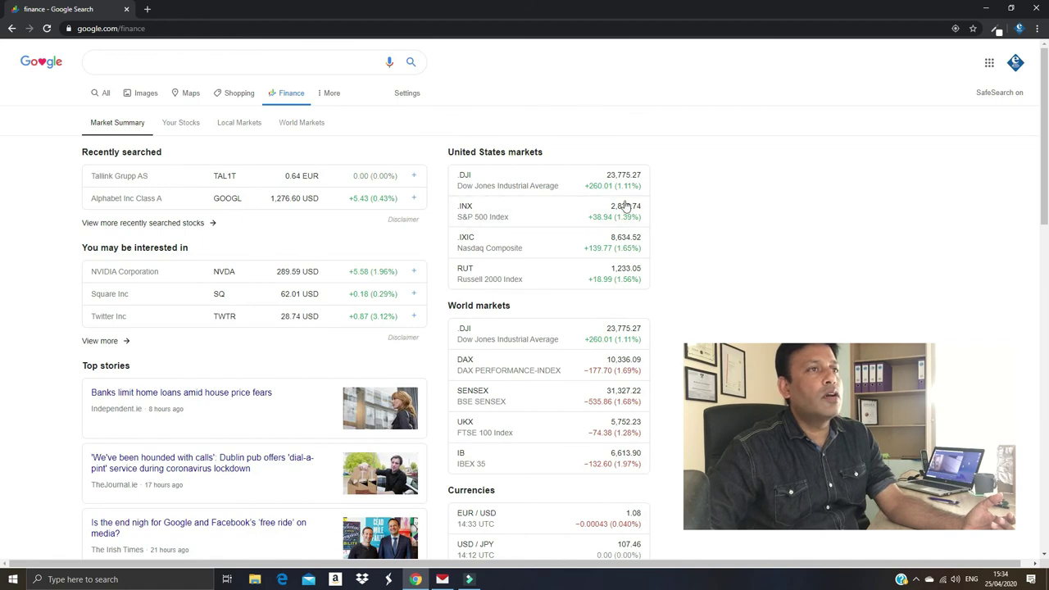
- Check Your Stocks, then show Local Markets with the Dow, S&P 500 and Nasdaq 1-day chart
left_click(182, 131)
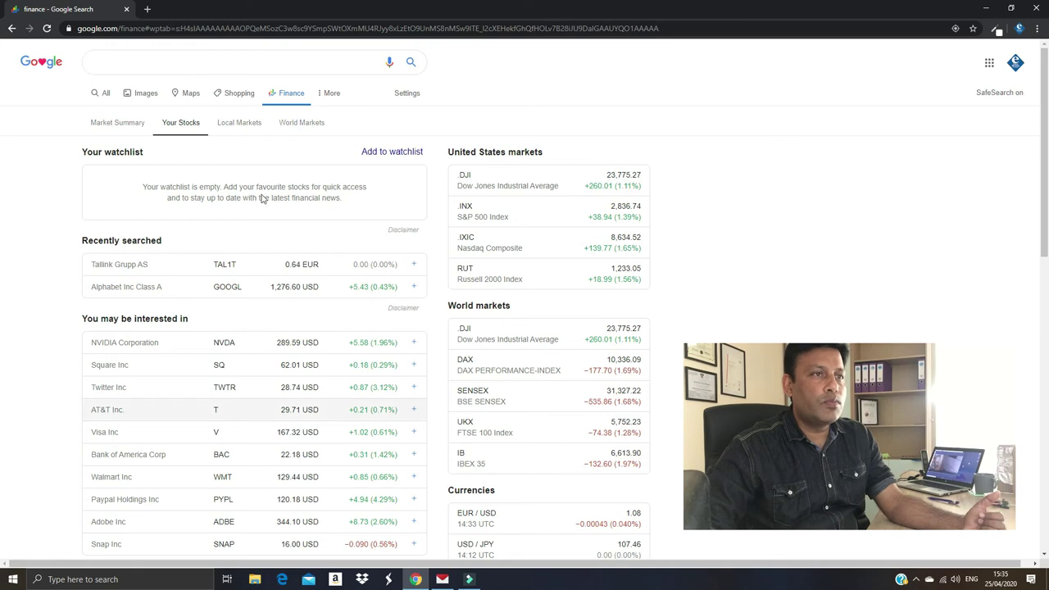
left_click(237, 127)
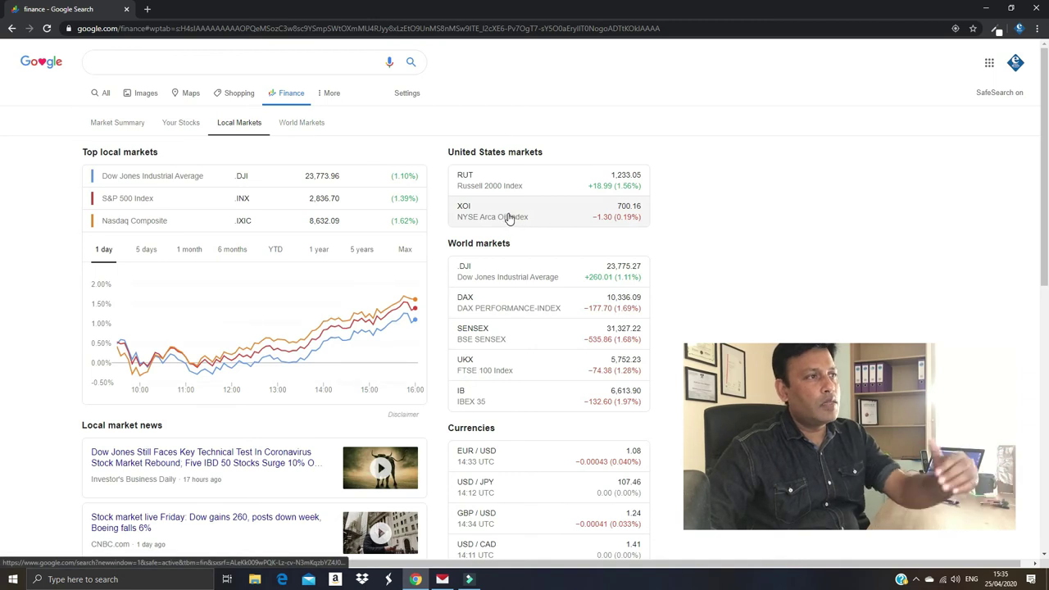
scroll(694, 270, "down", 3)
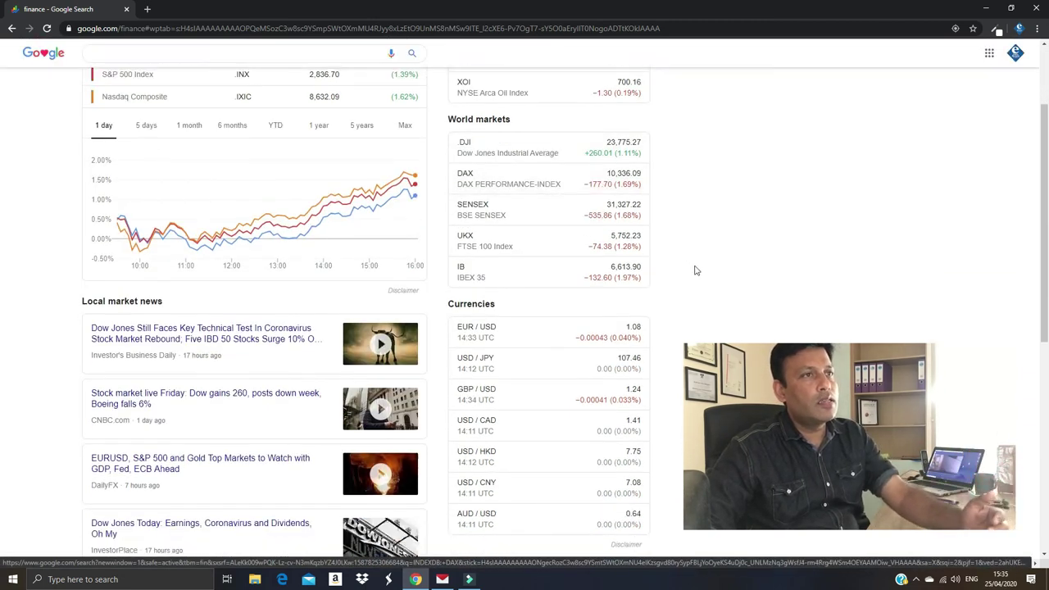
scroll(701, 271, "up", 3)
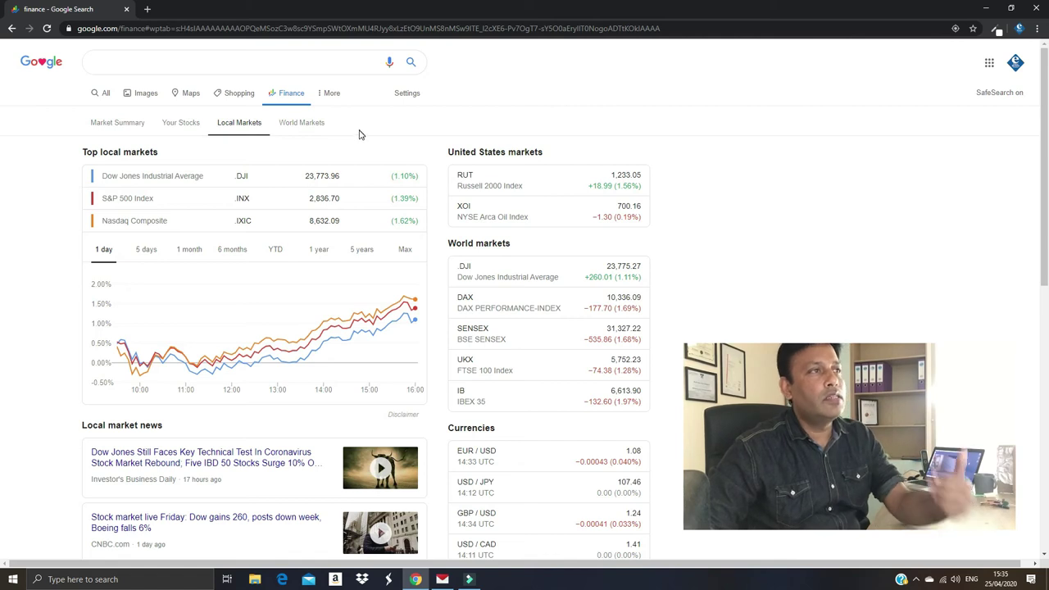
- Switch Google Finance to the World Markets tab
left_click(303, 126)
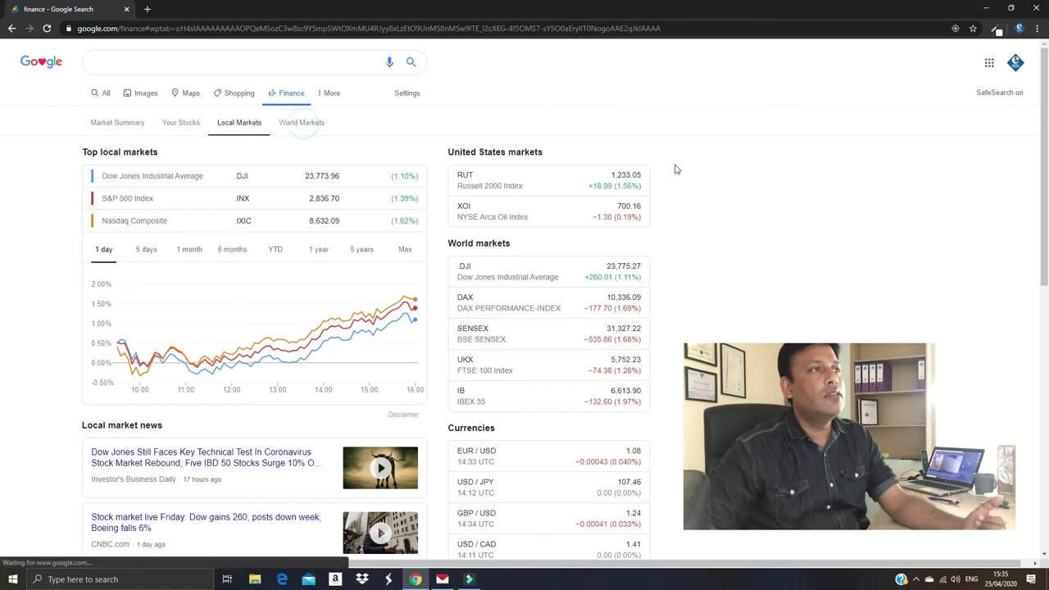